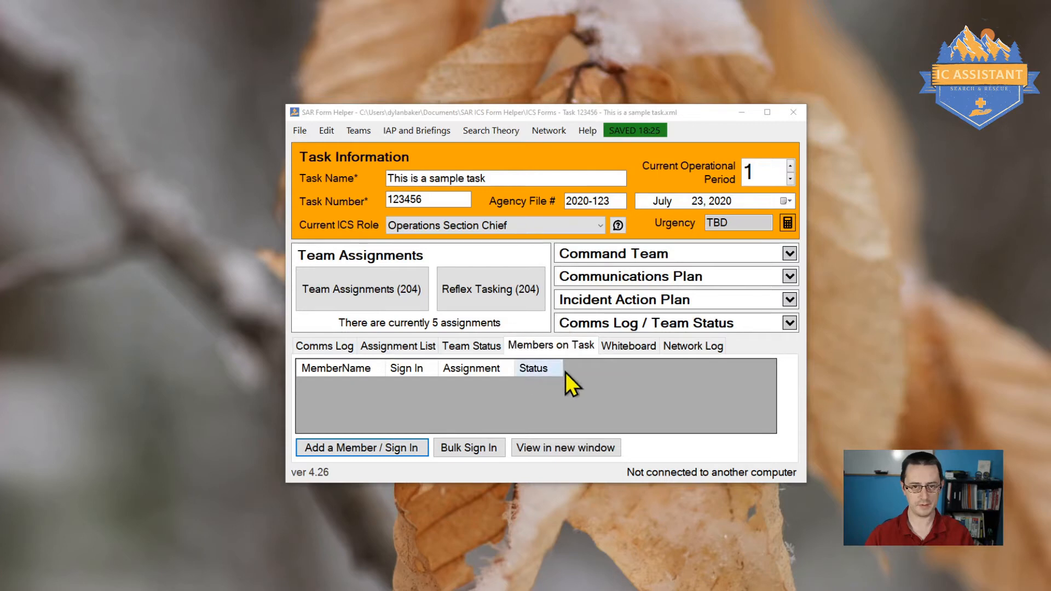
# Open the Members on Task list in its own window and move that window over the main form
pyautogui.click(542, 346)
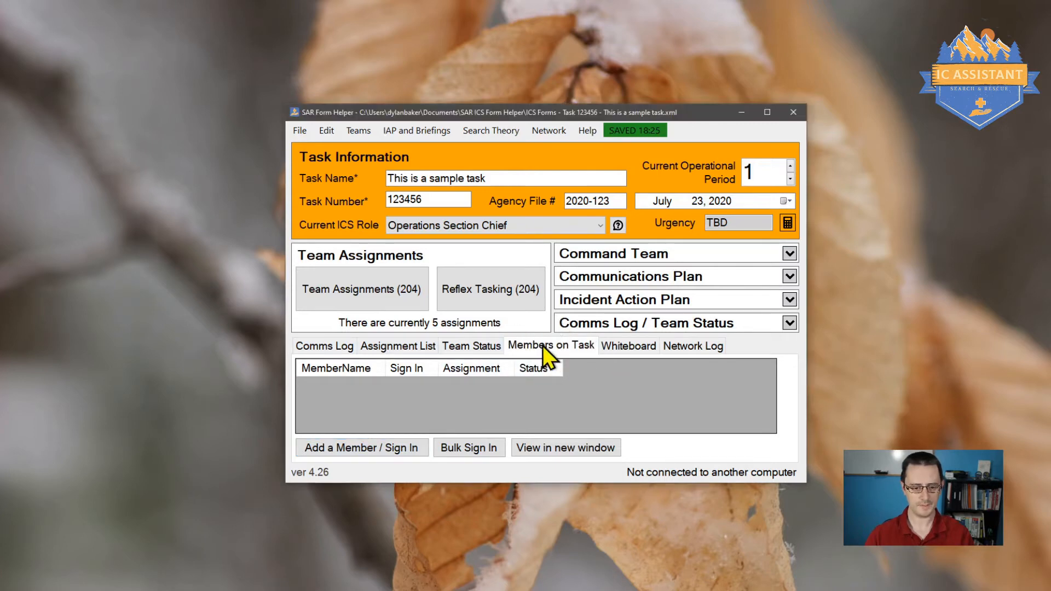
pyautogui.click(566, 448)
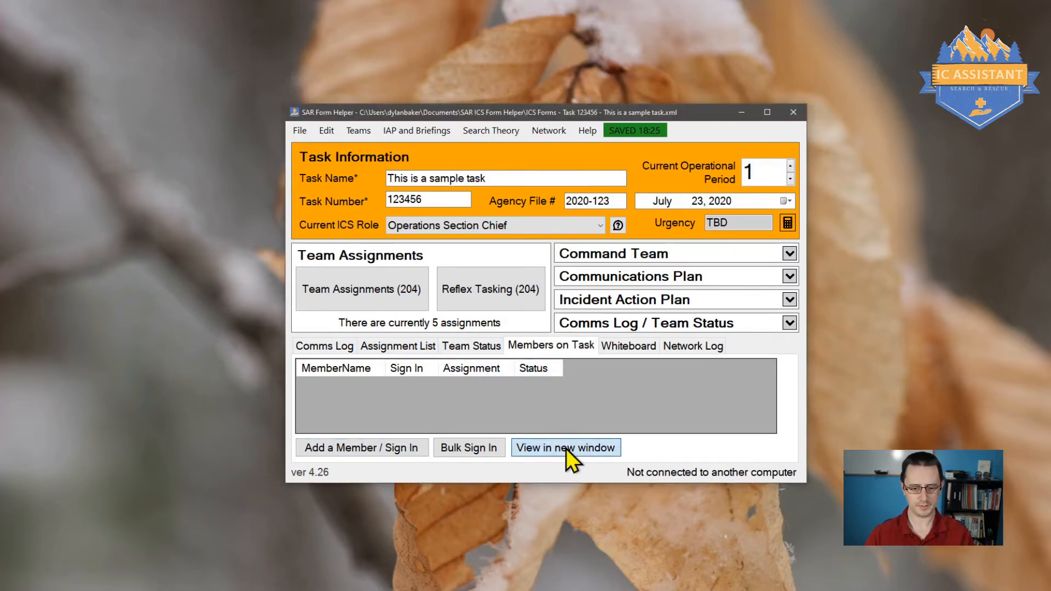
pyautogui.moveTo(428, 42); pyautogui.dragTo(589, 96)
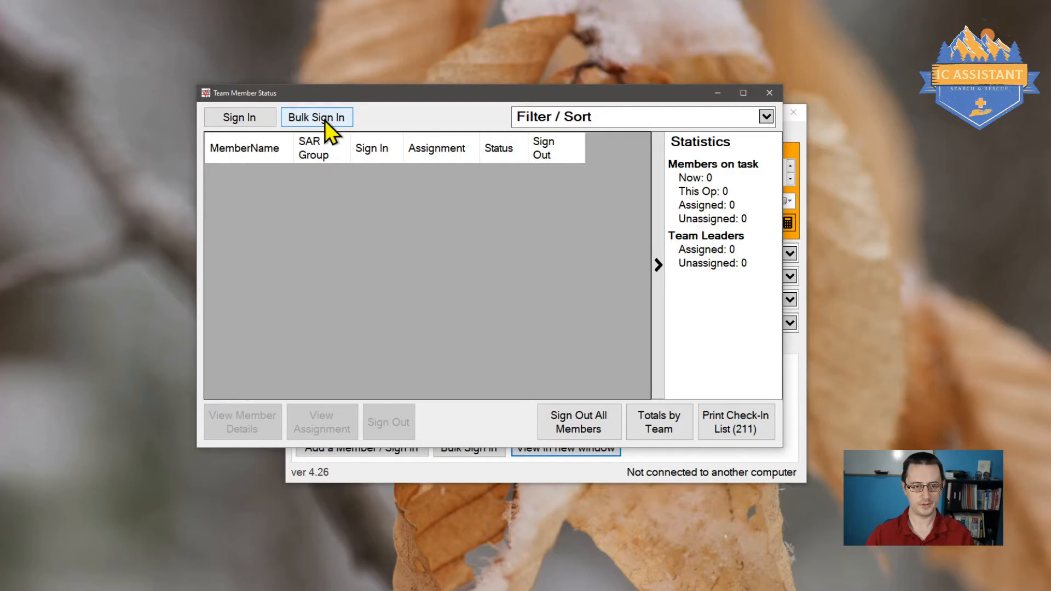
# Sign in the second existing member listed under Great Hat Web Design individually, with a sign-in time of 18:00
pyautogui.click(264, 118)
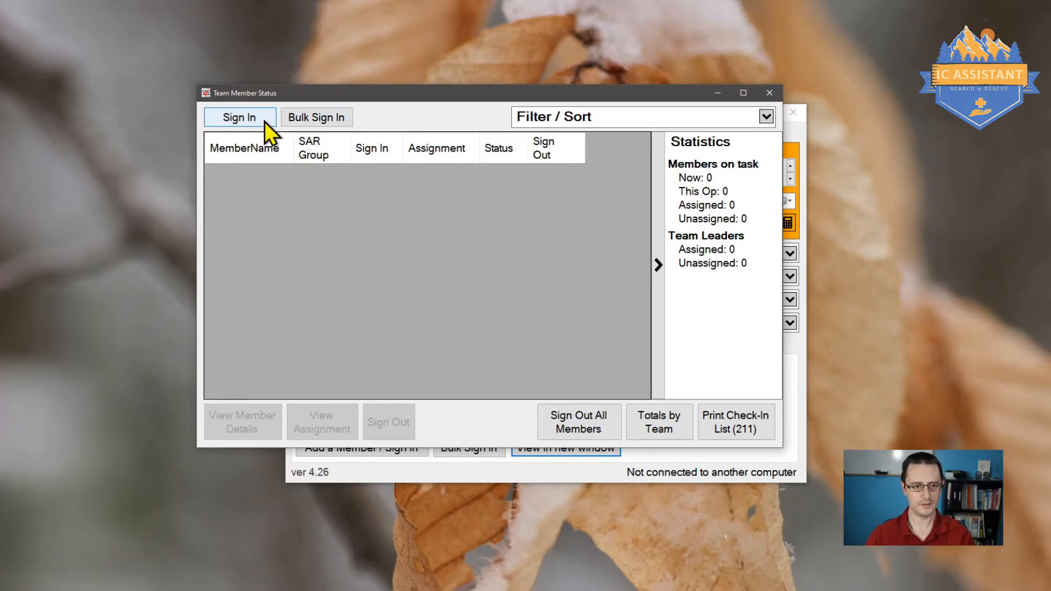
pyautogui.moveTo(259, 57); pyautogui.dragTo(524, 142)
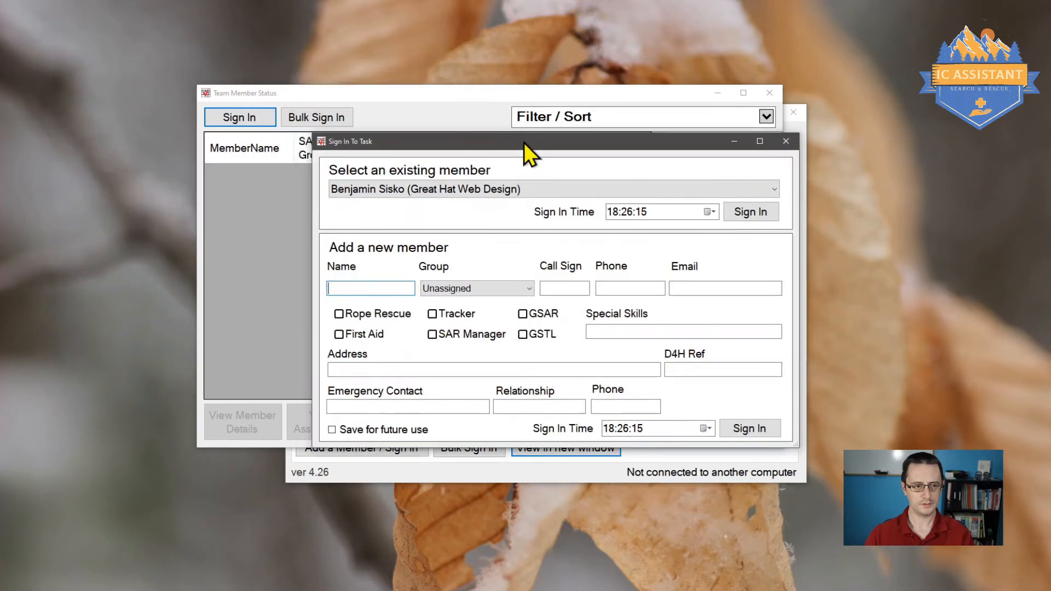
pyautogui.click(501, 189)
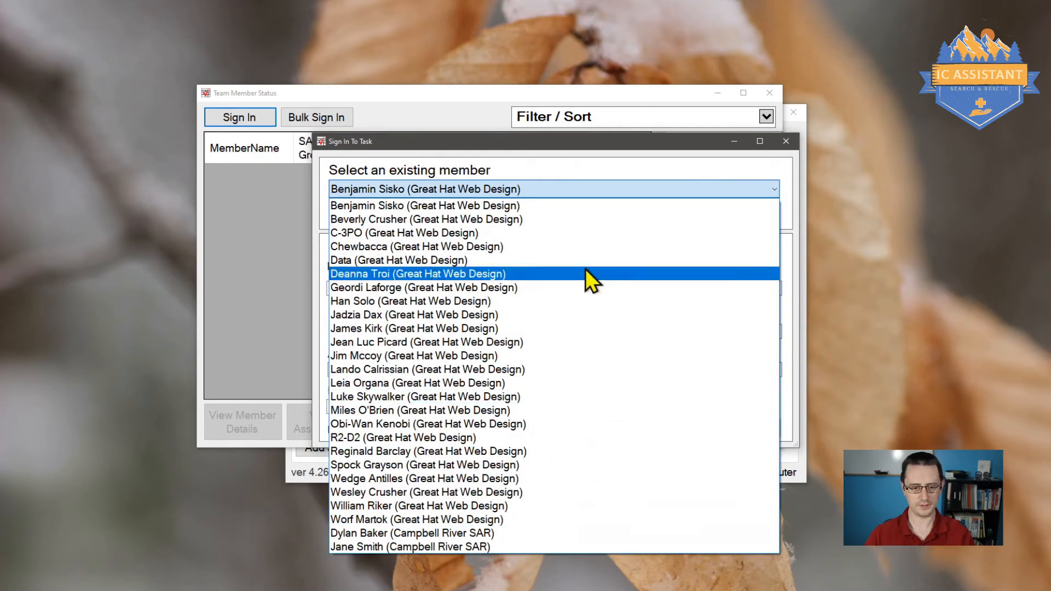
pyautogui.click(593, 187)
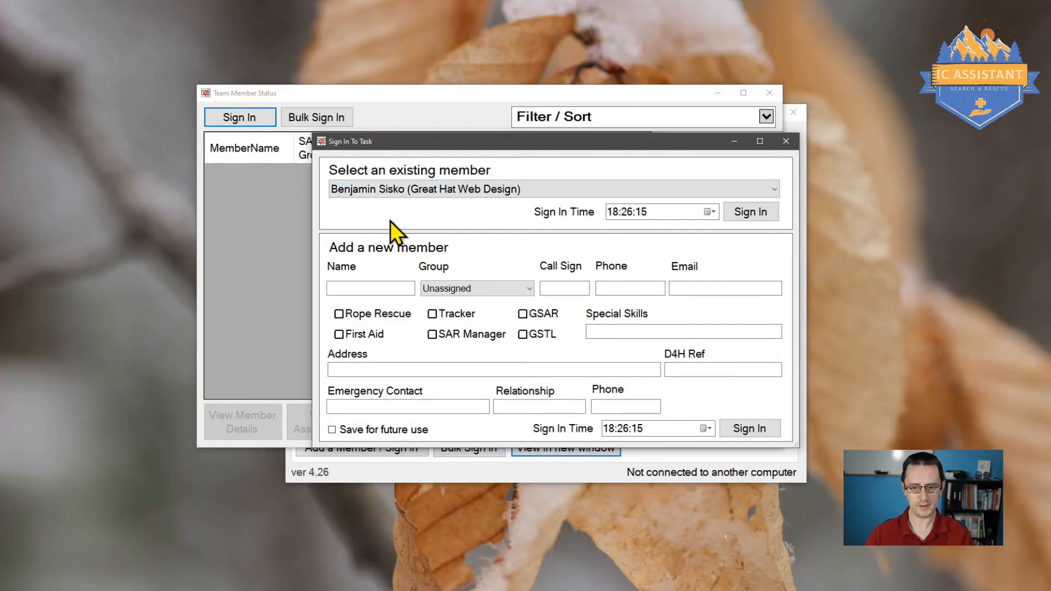
pyautogui.click(366, 189)
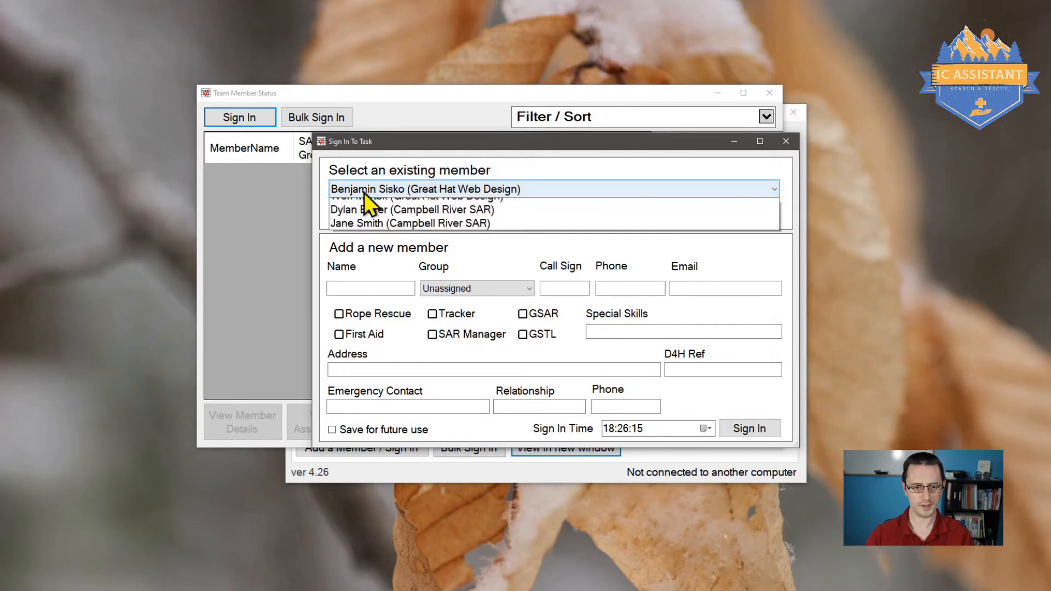
pyautogui.click(380, 219)
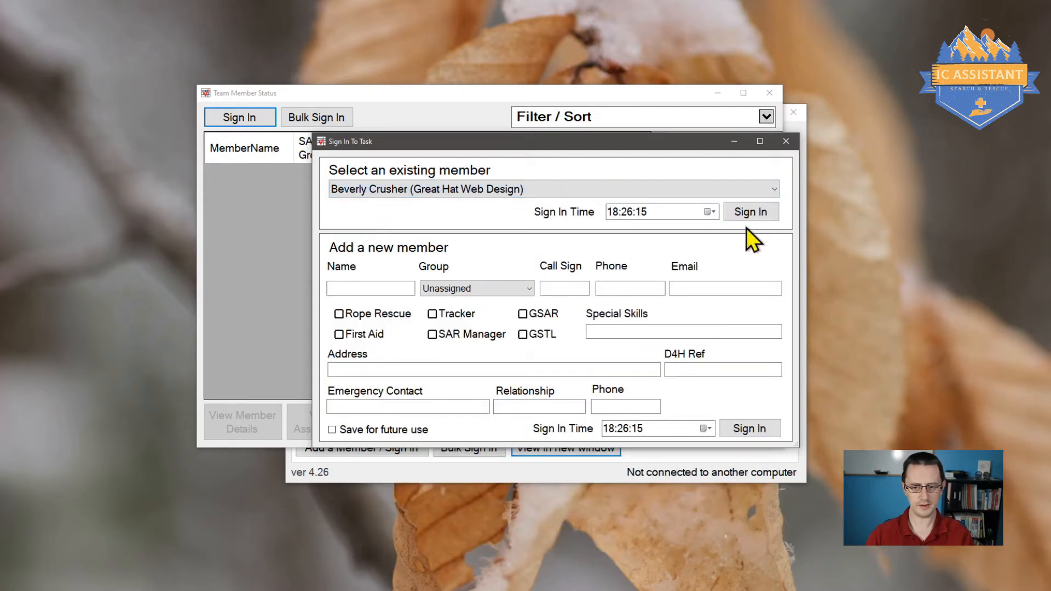
pyautogui.click(619, 218)
pyautogui.write('00')
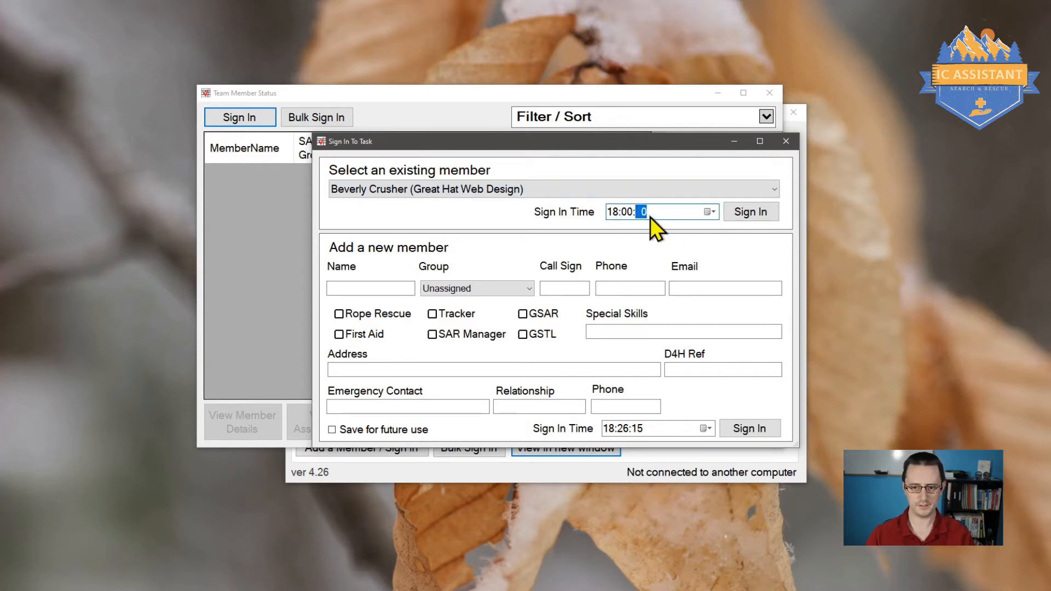
pyautogui.click(747, 211)
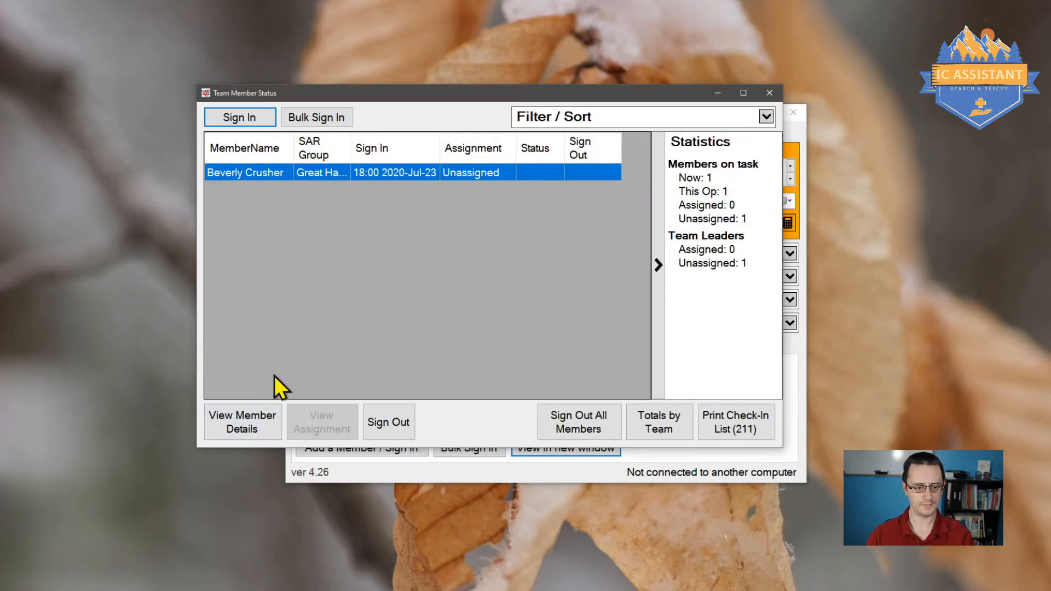
# Open another individual sign-in form and enter the new member's full name
pyautogui.click(241, 120)
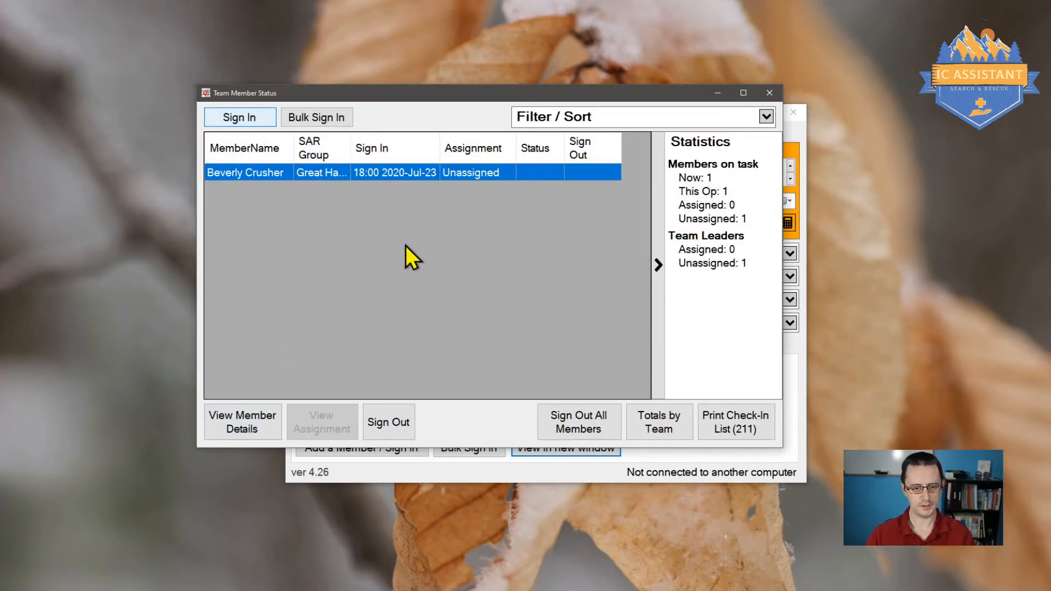
pyautogui.moveTo(251, 74); pyautogui.dragTo(461, 139)
pyautogui.write('Ja')
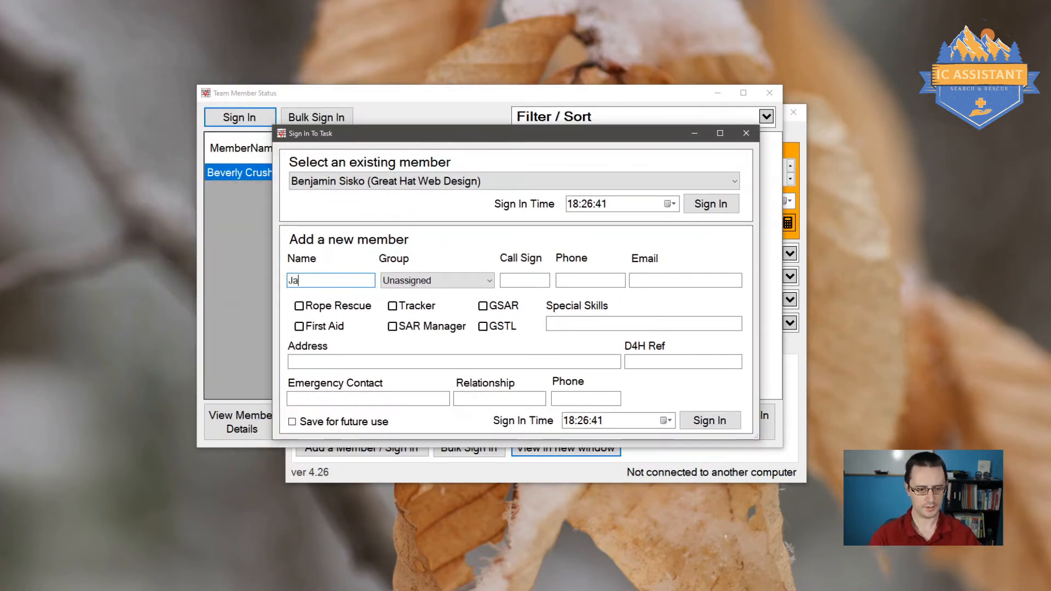
pyautogui.write('ne Smith')
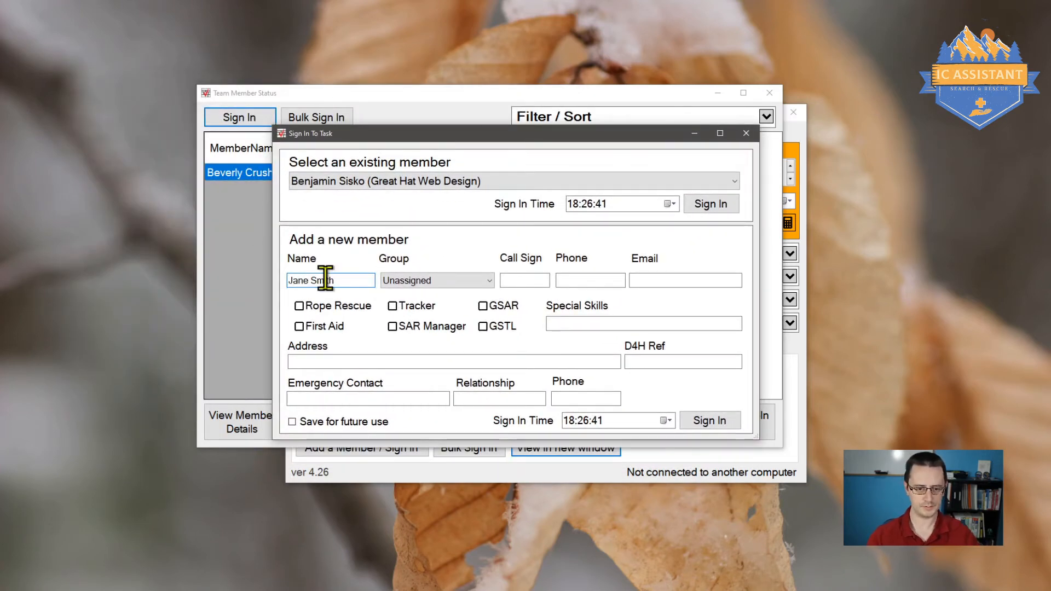
# Assign the new member to the Campbell River SAR group
pyautogui.click(469, 280)
pyautogui.scroll(10, 470, 283)
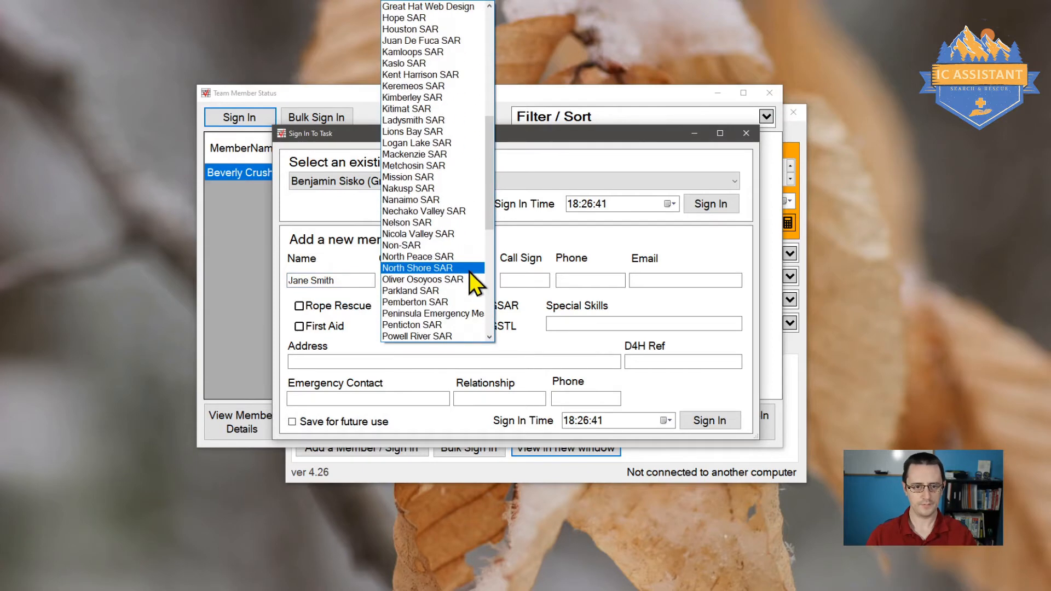
pyautogui.scroll(3, 468, 148)
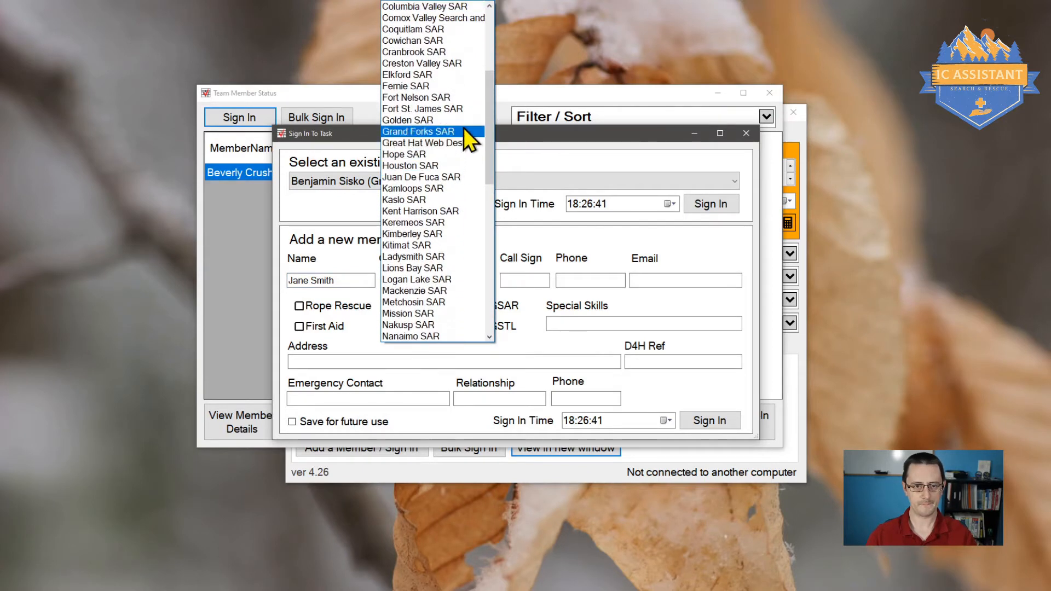
pyautogui.scroll(2, 465, 120)
pyautogui.scroll(3, 468, 90)
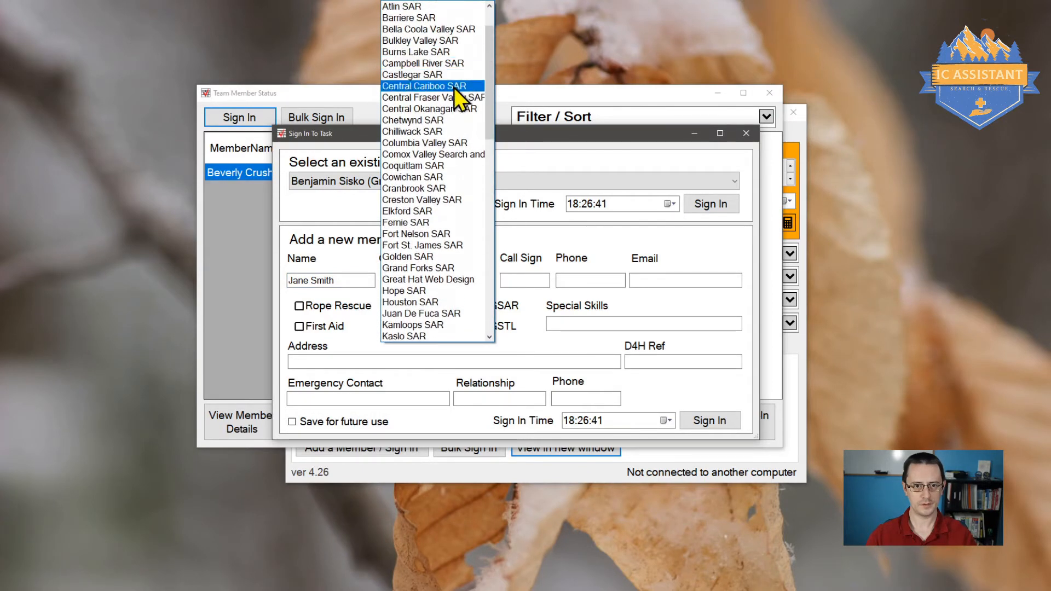
pyautogui.click(458, 64)
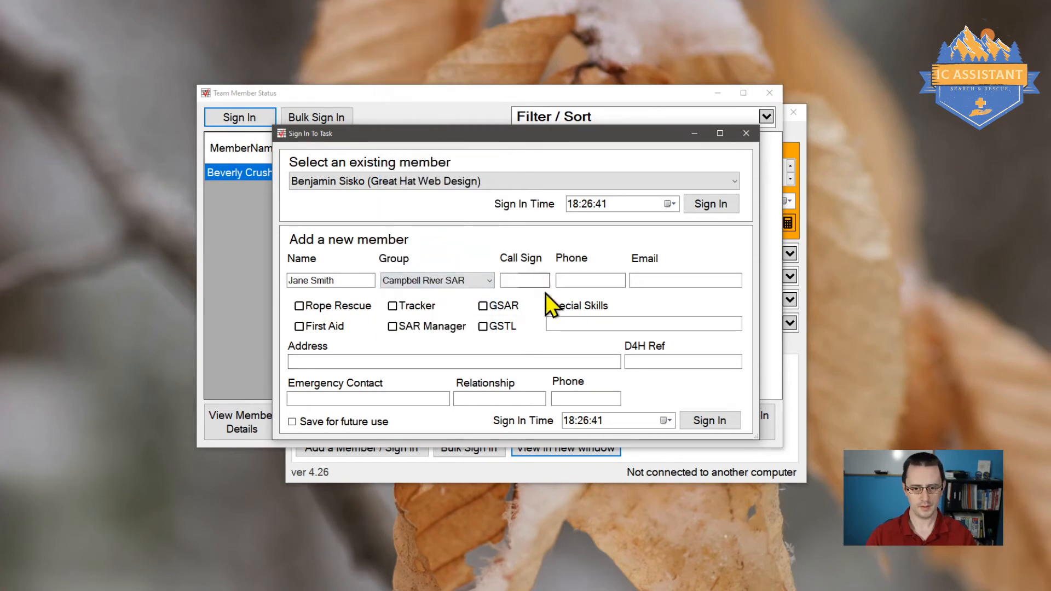
# Set the new member's call sign to 445 and sign them in without saving them for future use
pyautogui.click(537, 280)
pyautogui.write('445')
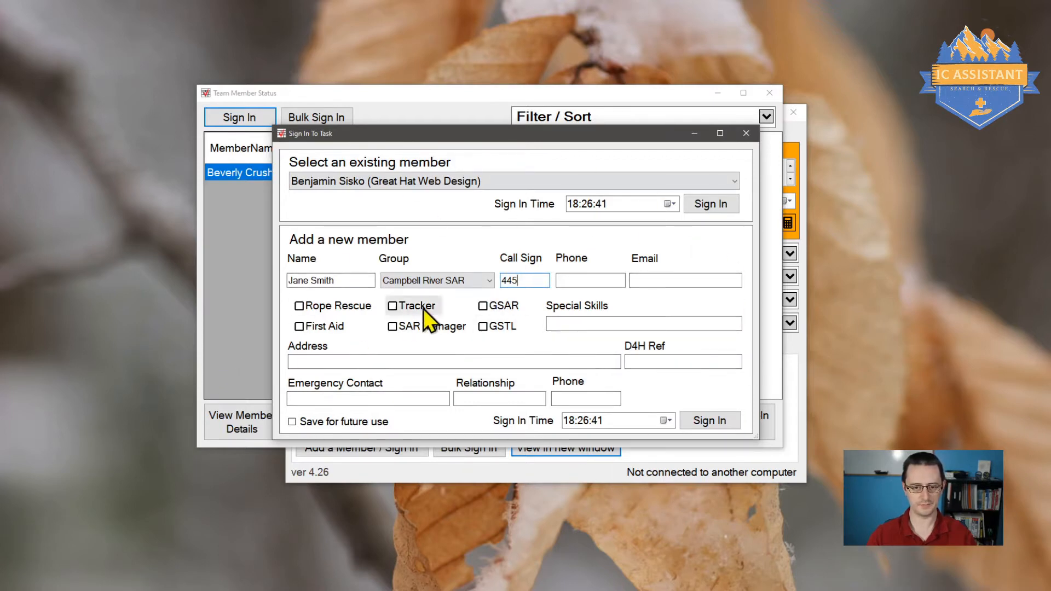
pyautogui.moveTo(339, 282); pyautogui.dragTo(268, 276)
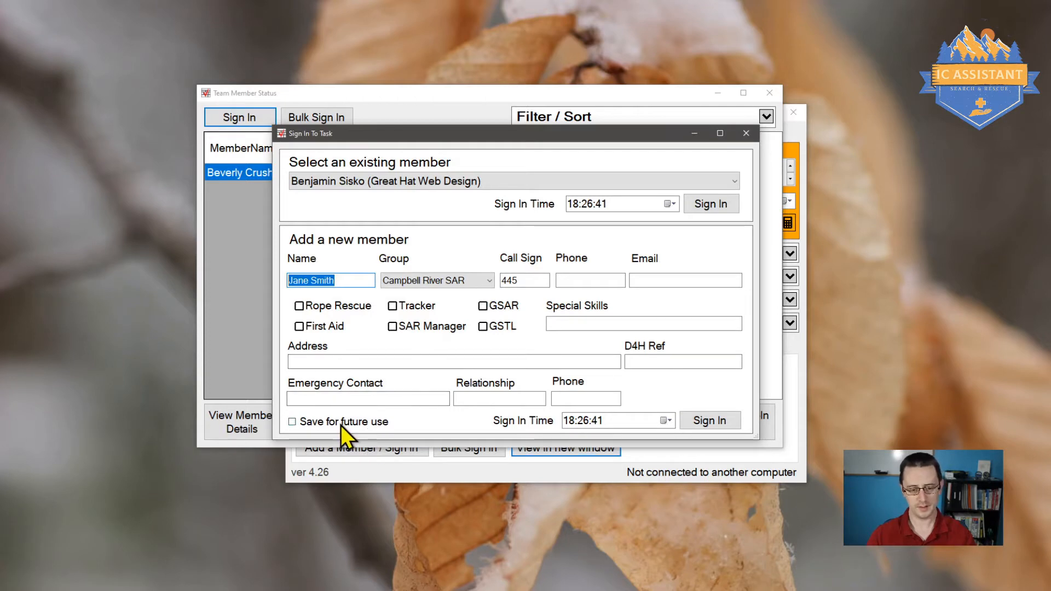
pyautogui.click(704, 422)
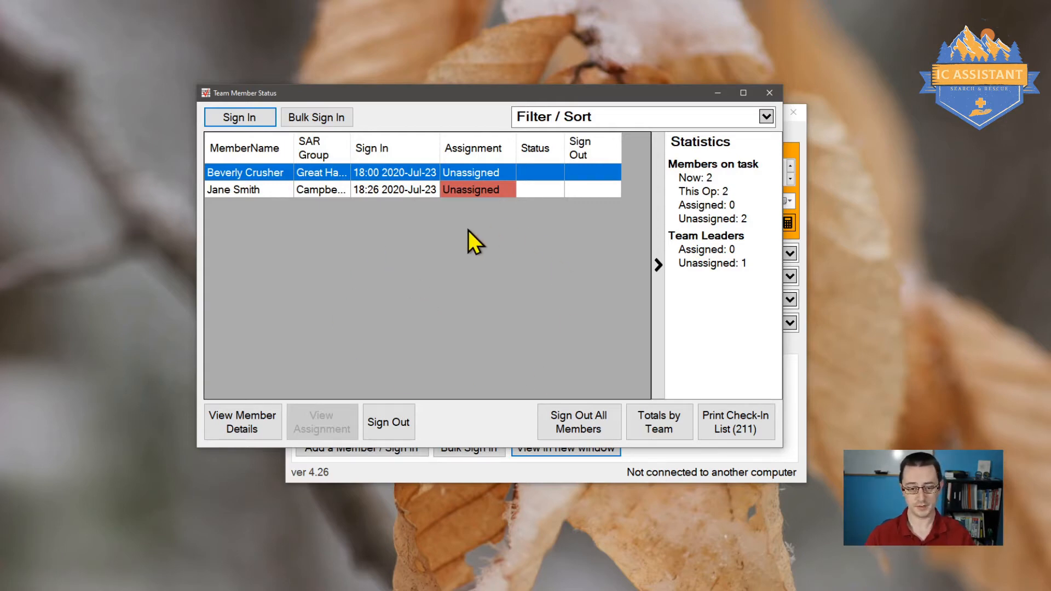
# Open the bulk sign-in for existing members, filter it to Great Hat Web Design and enlarge the window to show more members
pyautogui.click(320, 113)
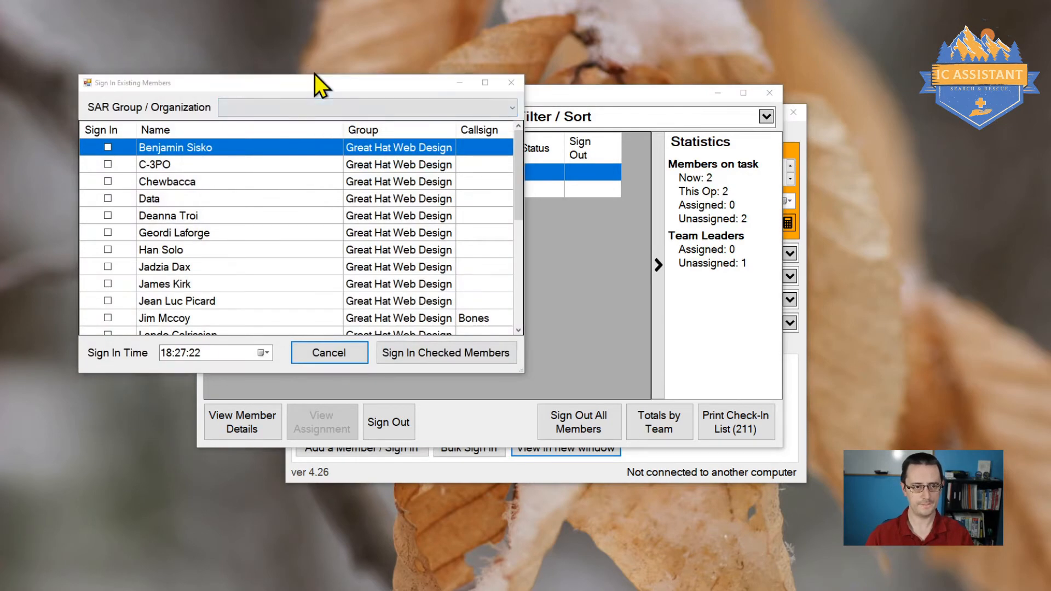
pyautogui.moveTo(313, 80); pyautogui.dragTo(526, 99)
pyautogui.click(527, 100)
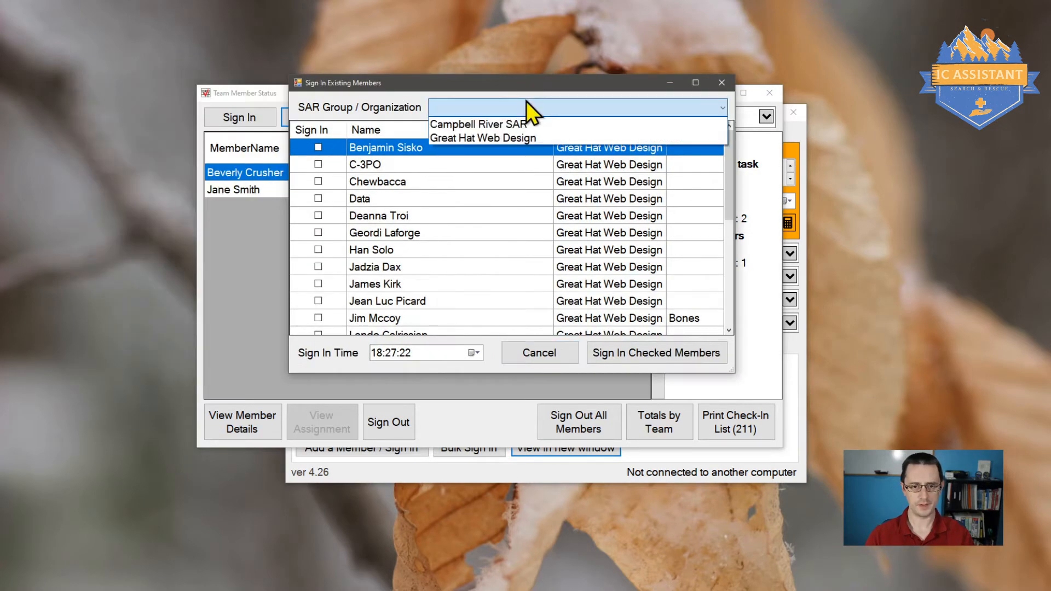
pyautogui.click(523, 139)
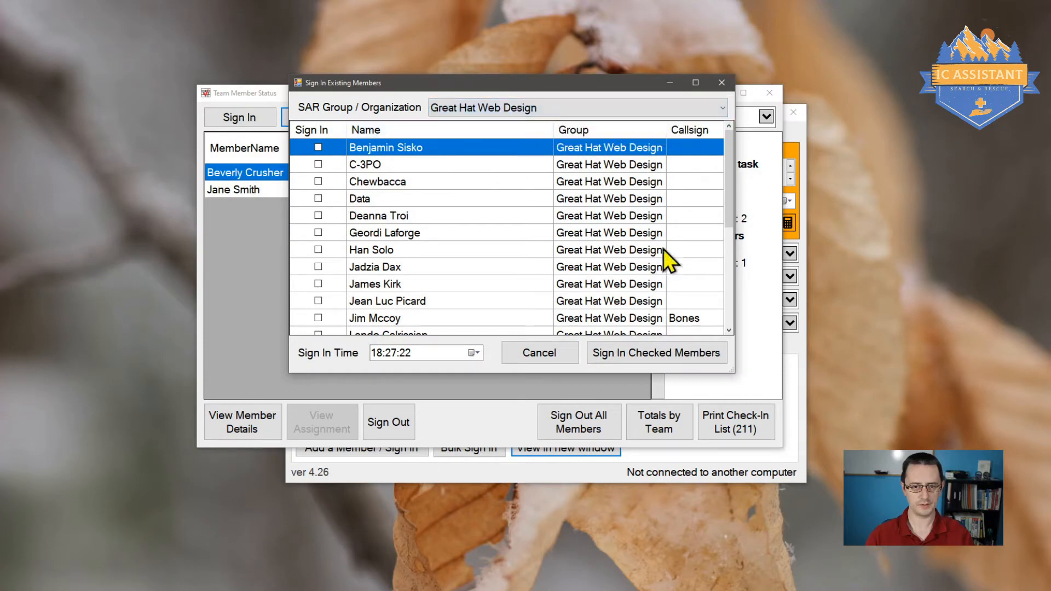
pyautogui.moveTo(730, 370); pyautogui.dragTo(821, 559)
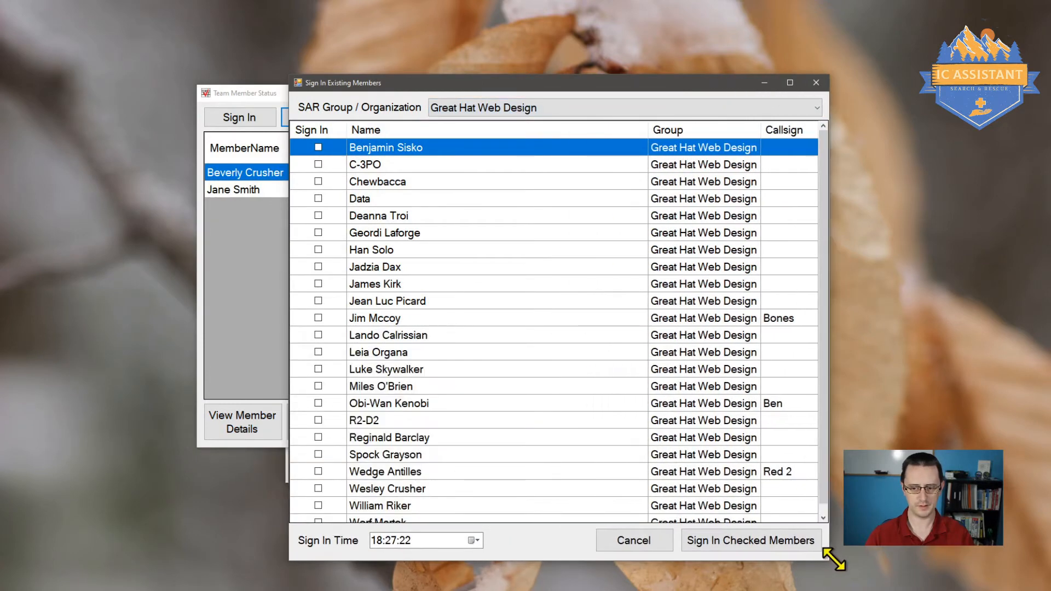
# Mark the first, second, fourth, eighth and ninth members in the filtered list for sign-in
pyautogui.click(320, 147)
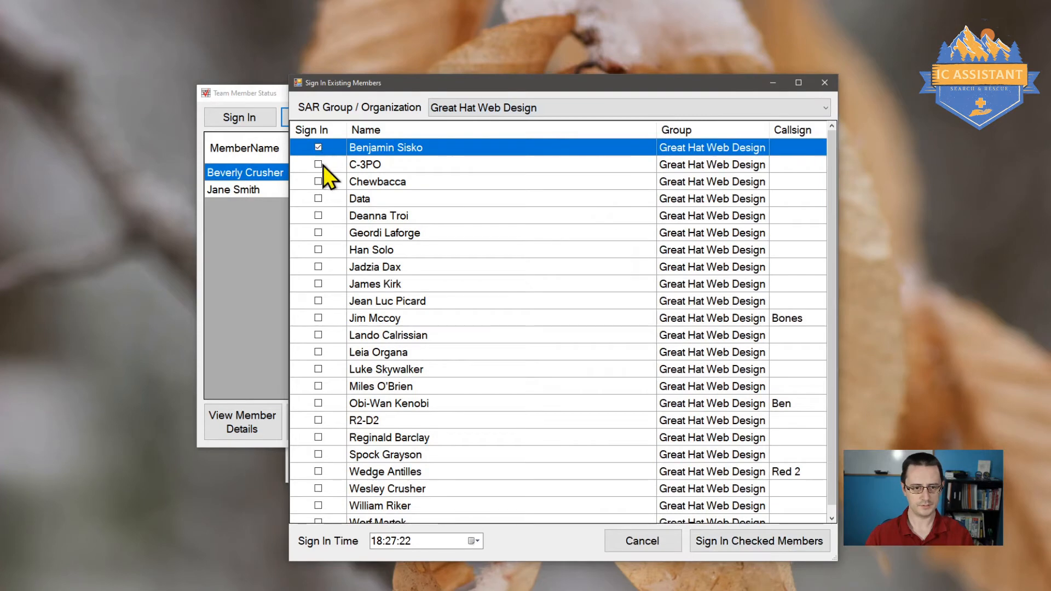
pyautogui.click(320, 165)
pyautogui.click(318, 199)
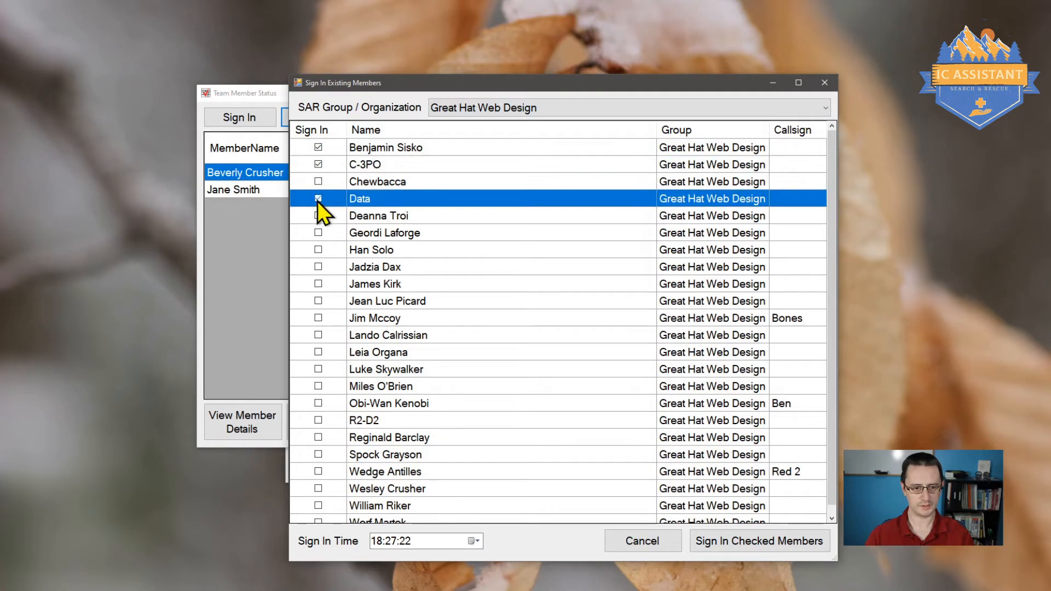
pyautogui.click(319, 233)
pyautogui.click(317, 265)
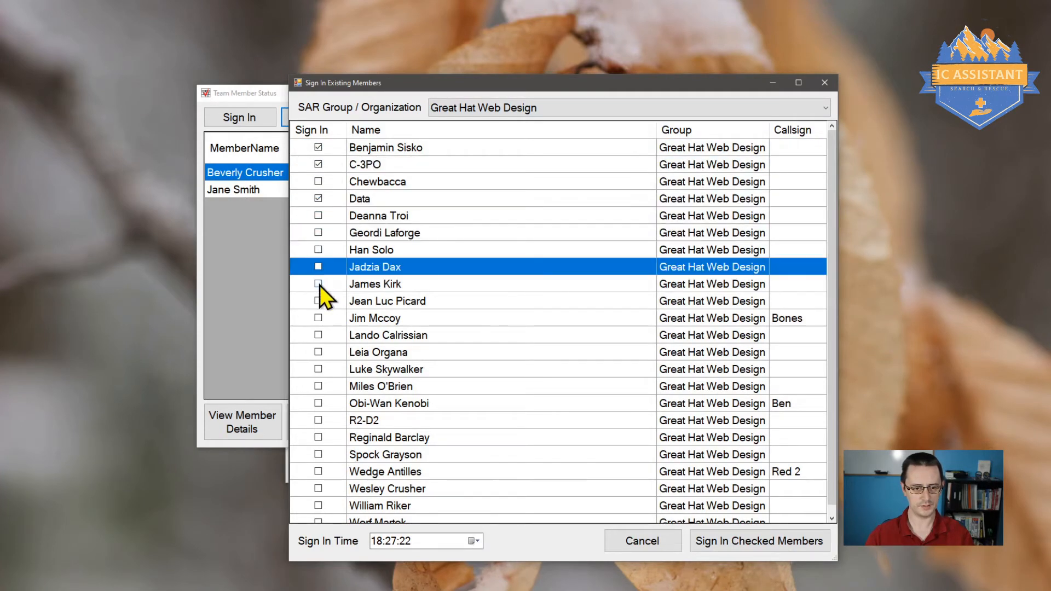
pyautogui.click(319, 284)
pyautogui.click(317, 268)
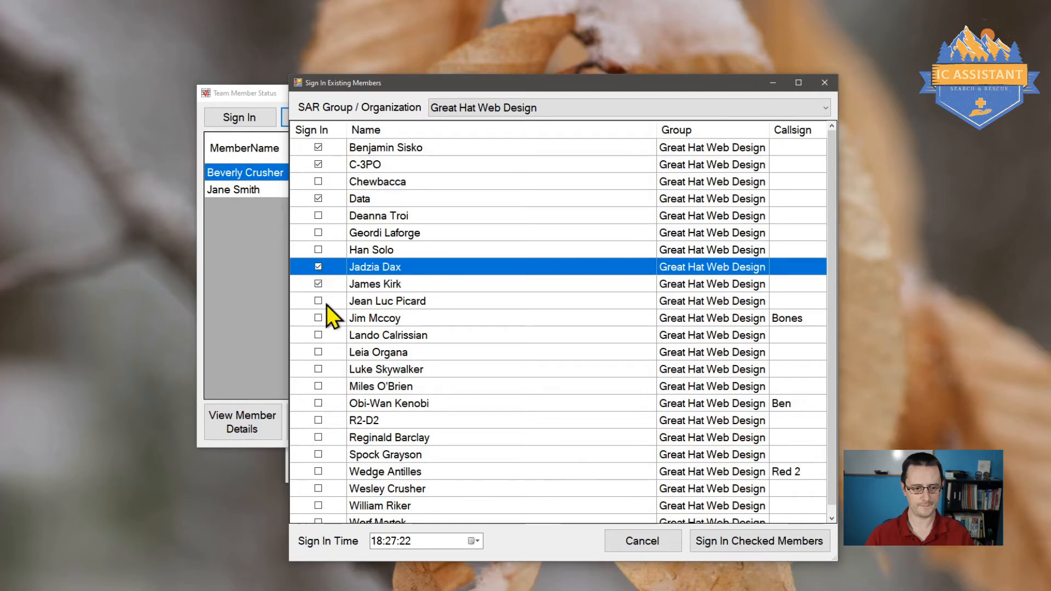
# Set the bulk sign-in time to 15:30 and sign in the checked members
pyautogui.click(390, 542)
pyautogui.click(373, 542)
pyautogui.write('15')
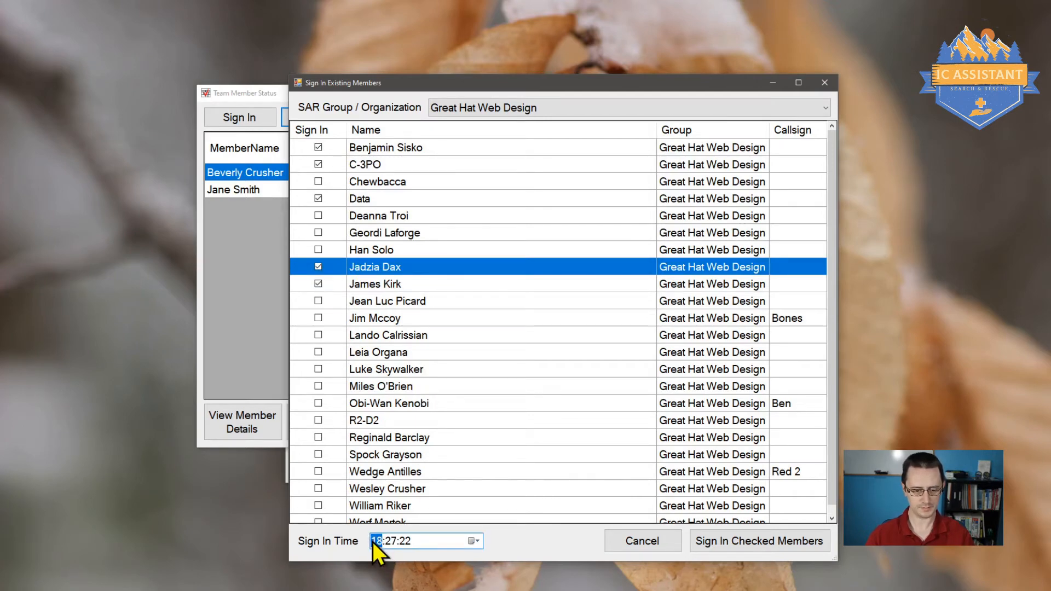
pyautogui.press('Right')
pyautogui.write('30')
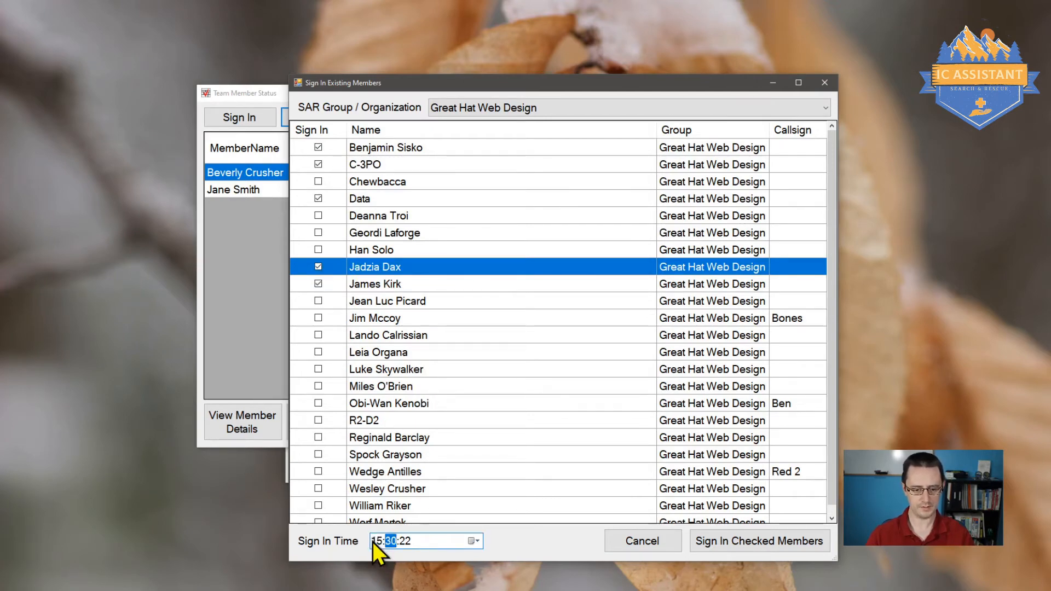
pyautogui.click(406, 546)
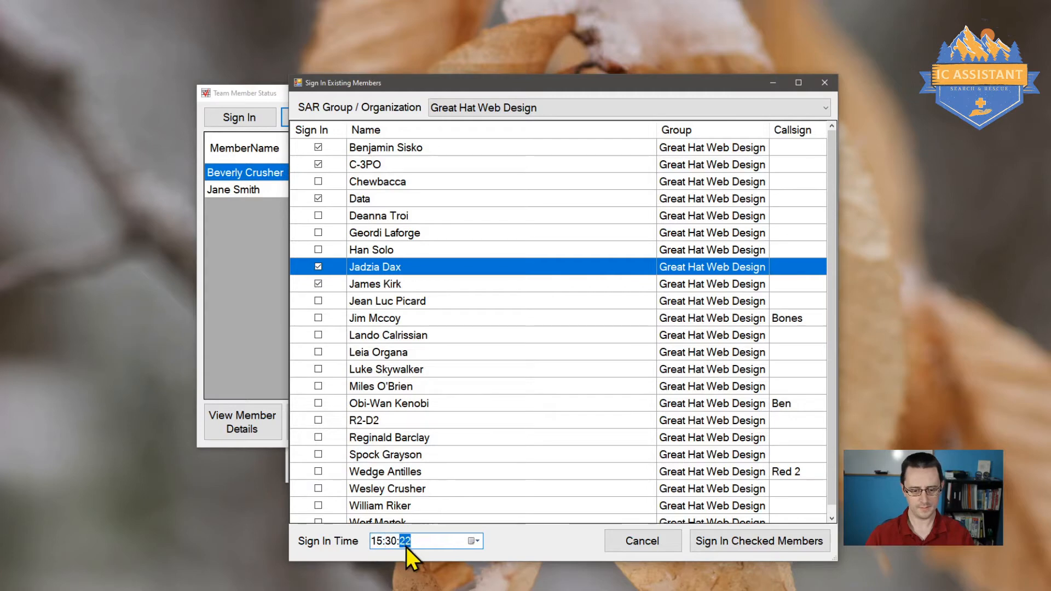
pyautogui.click(776, 543)
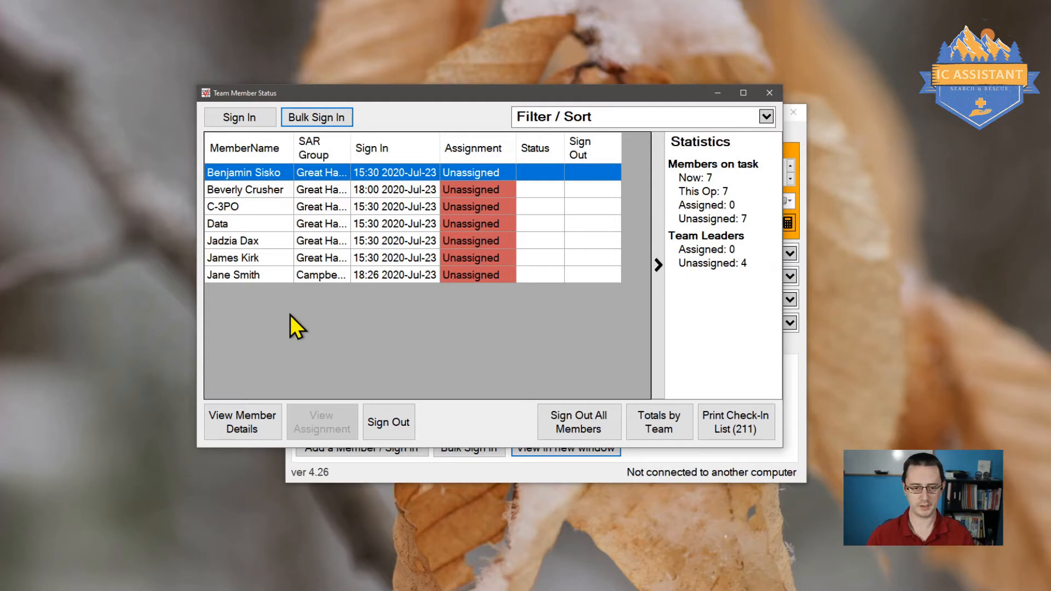
# Reopen the bulk sign-in for existing members and filter it to Campbell River SAR
pyautogui.click(293, 121)
pyautogui.click(340, 122)
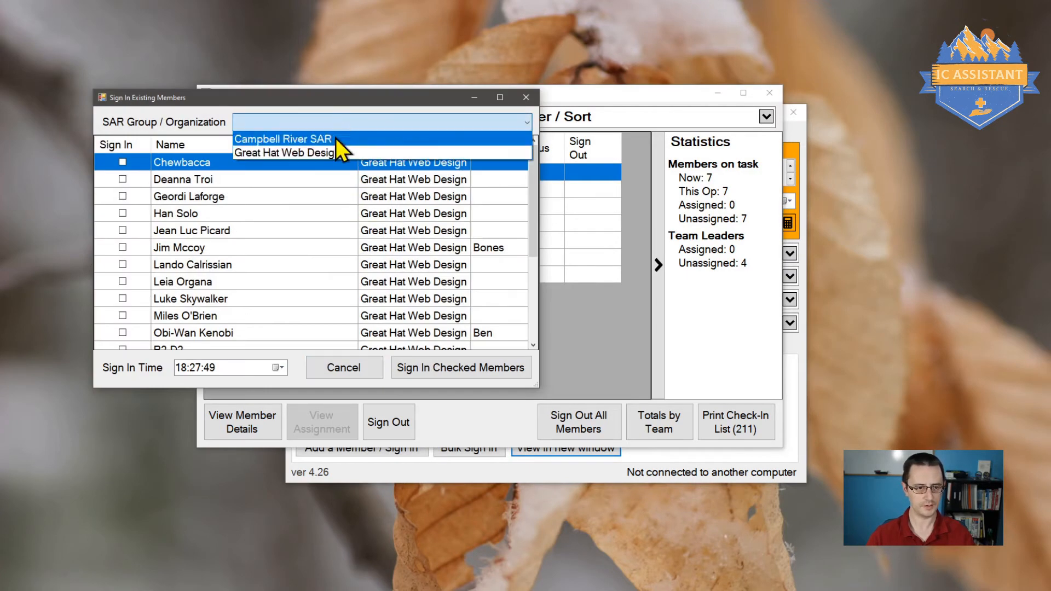
pyautogui.click(329, 137)
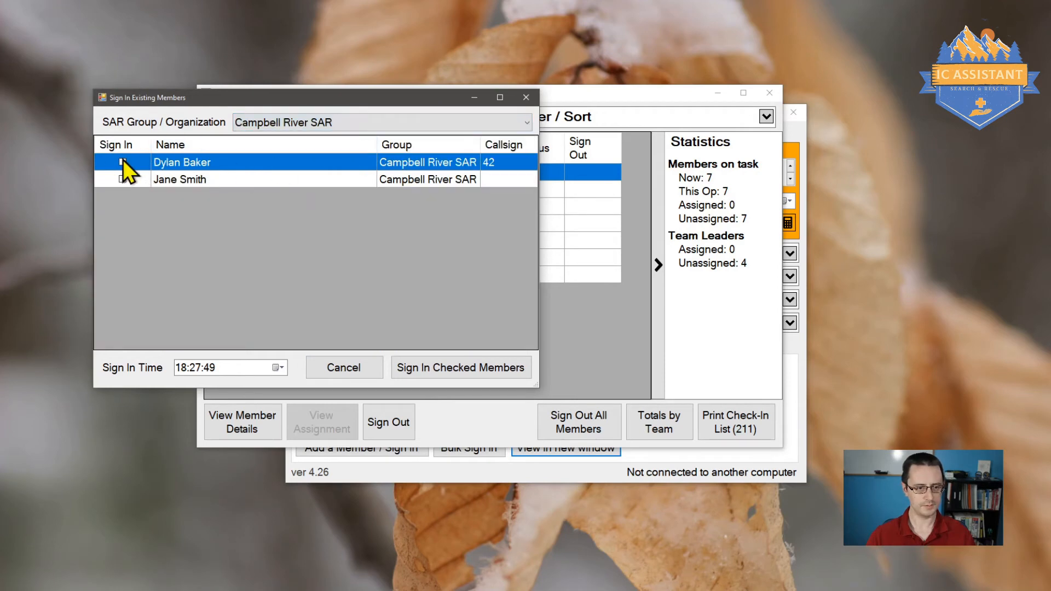
# Check the Great Hat Web Design members still open for bulk sign-in, and close the sign-in and Team Member Status windows without signing anyone in
pyautogui.click(316, 121)
pyautogui.click(311, 152)
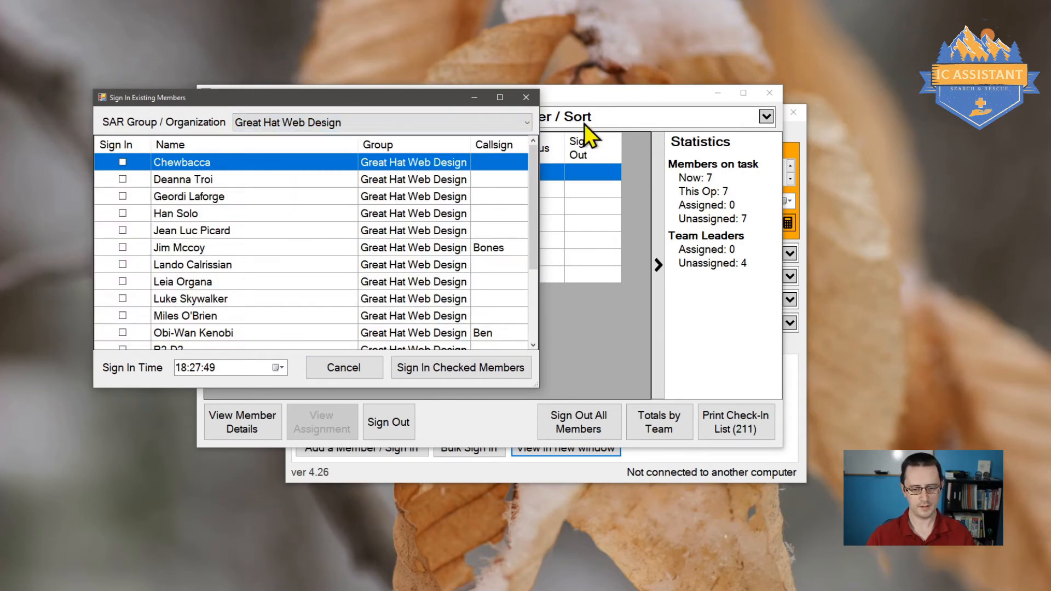
pyautogui.click(471, 127)
pyautogui.click(471, 134)
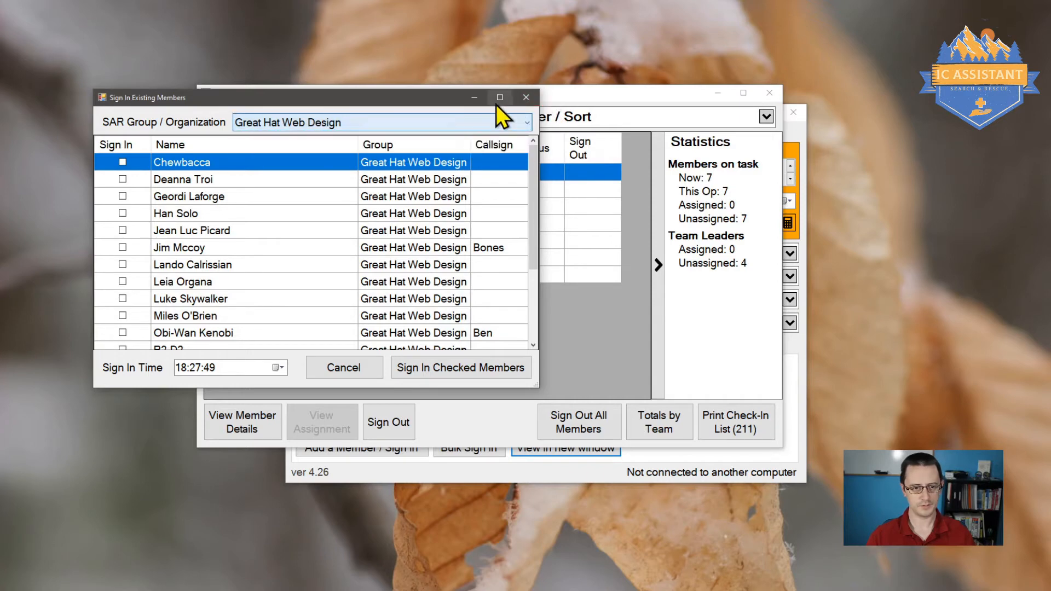
pyautogui.click(526, 98)
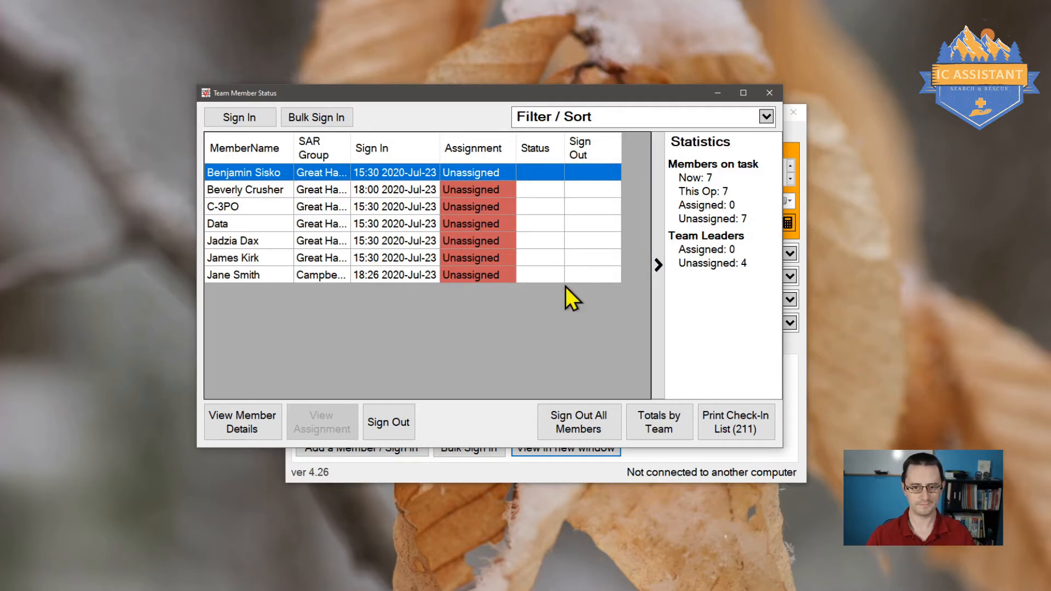
pyautogui.click(773, 94)
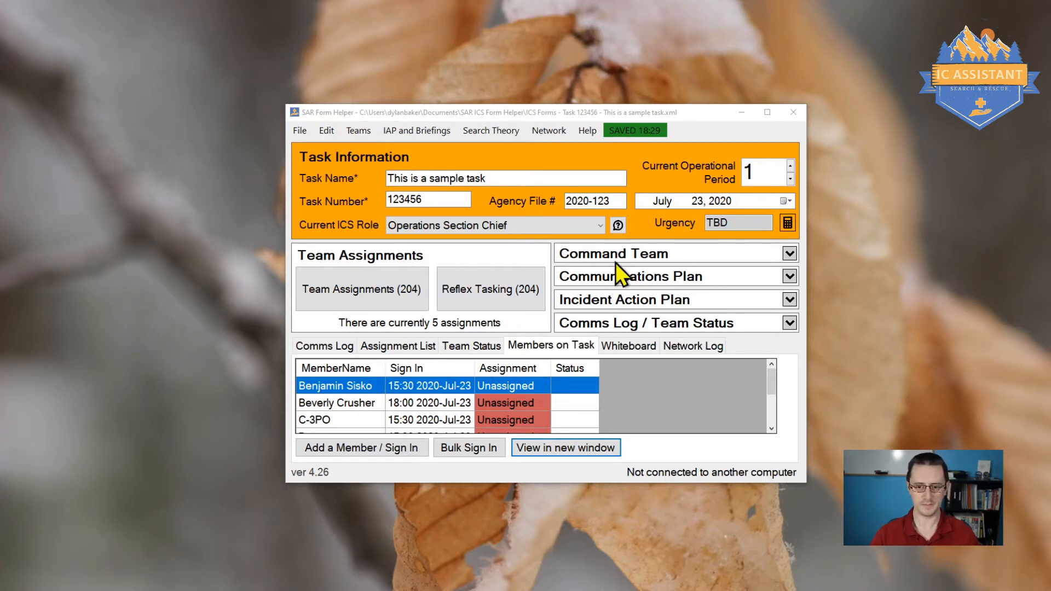
# Set the Command Team's SAR Mgr to the first listed member marked SAR Mgr, and collapse the Command Team section
pyautogui.click(787, 254)
pyautogui.click(706, 278)
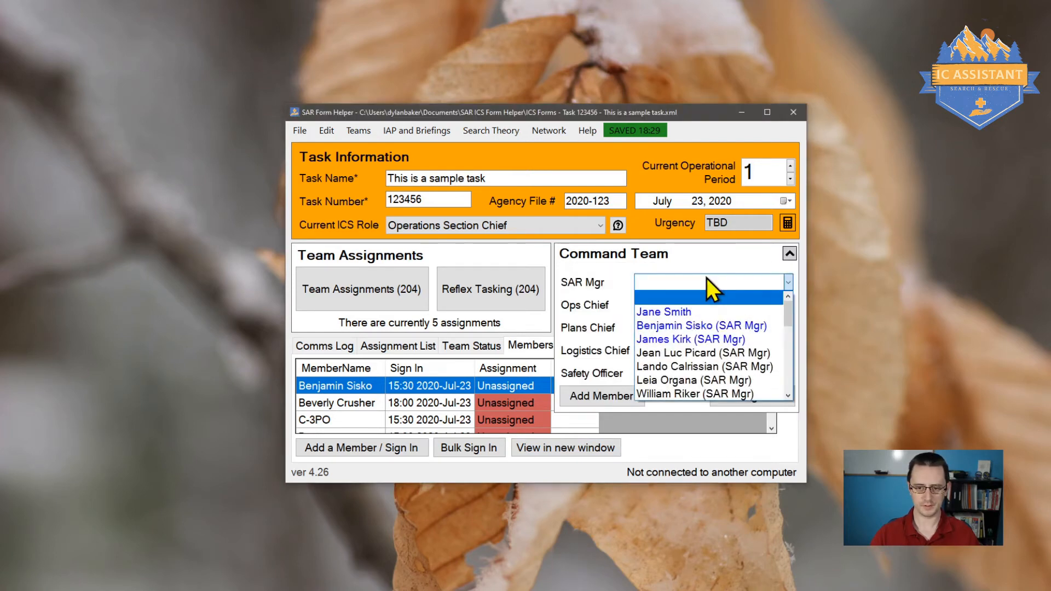
pyautogui.click(760, 324)
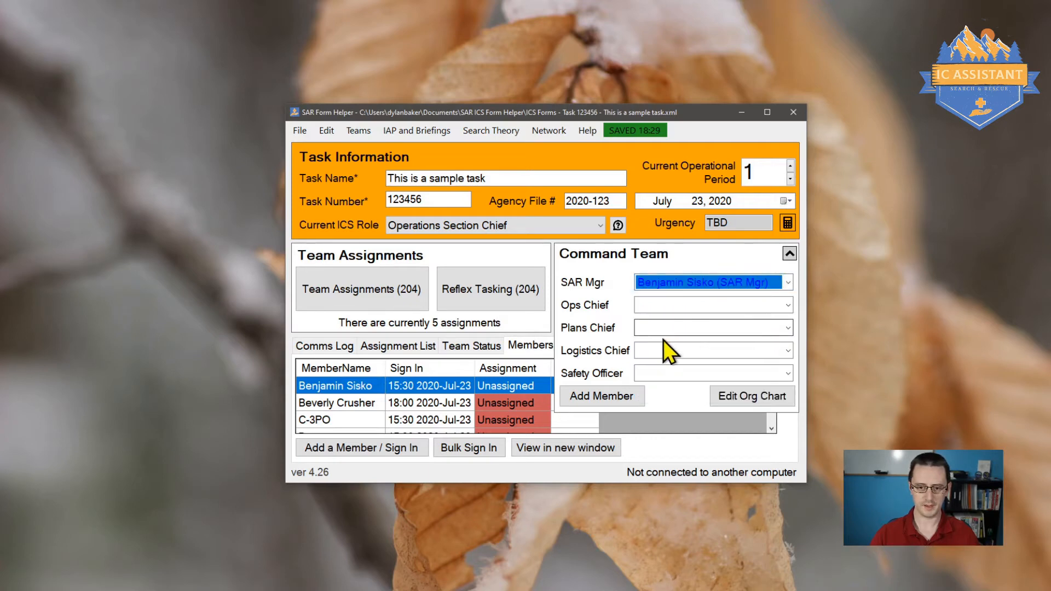
pyautogui.click(629, 253)
# Open assignment 101 Initial Response Trail Sweep from Team Assignments (204) and show its team member slots
pyautogui.click(402, 297)
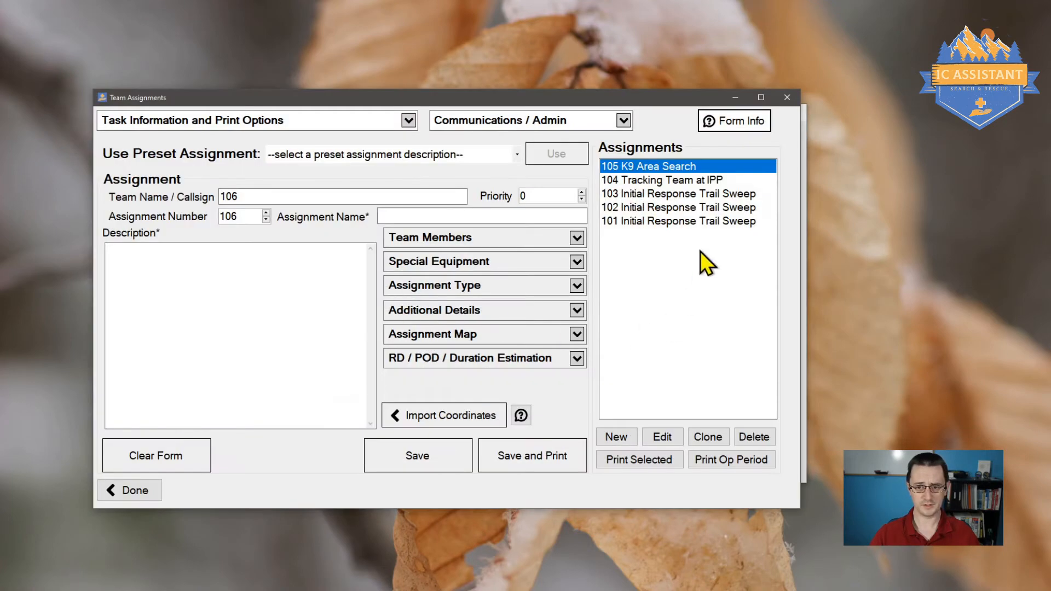
pyautogui.click(704, 221)
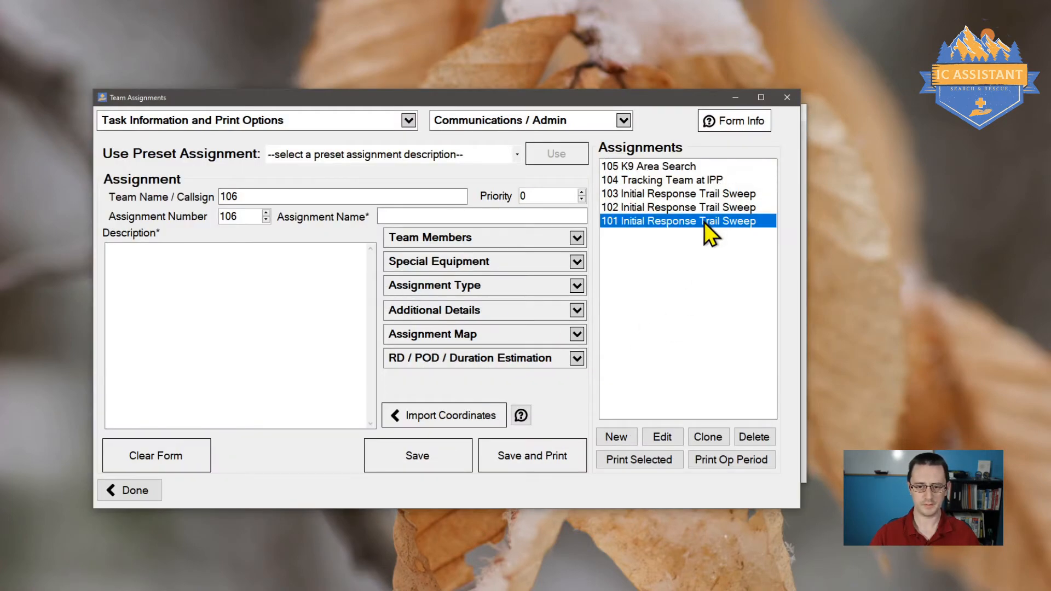
pyautogui.click(499, 238)
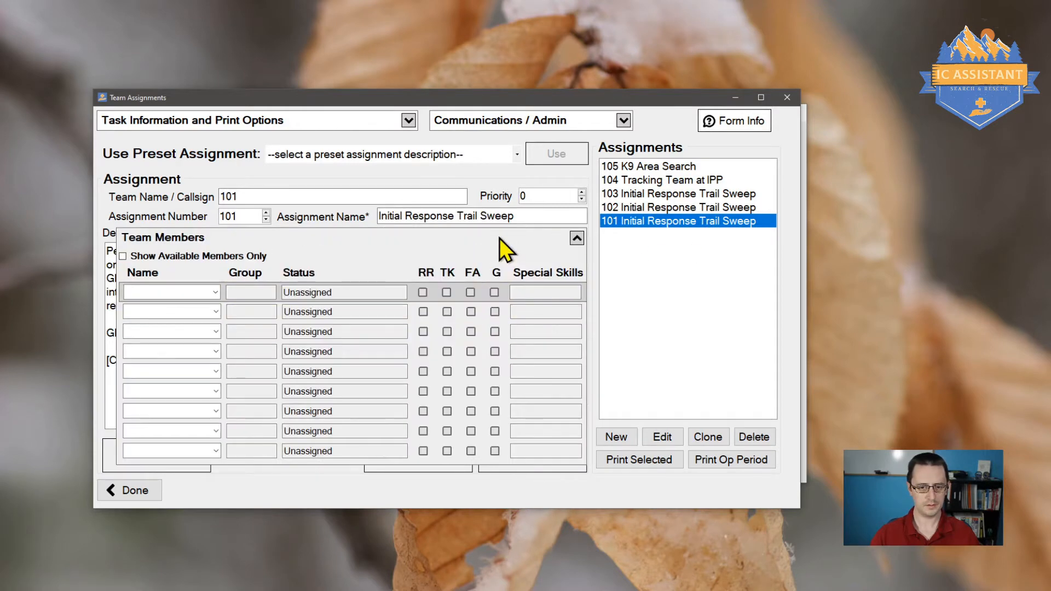
pyautogui.click(577, 237)
pyautogui.click(576, 237)
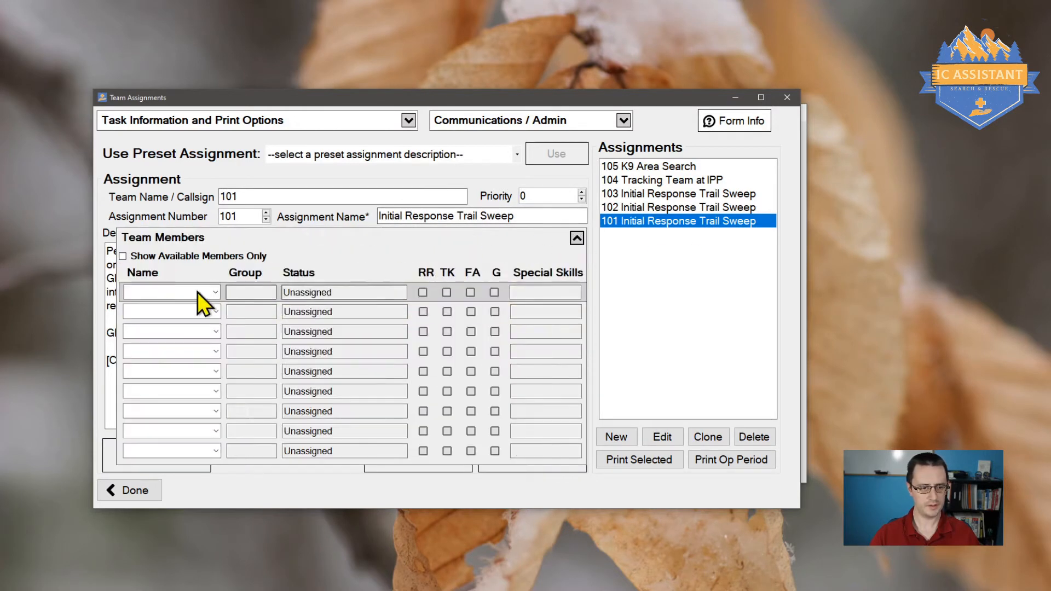
# Examine the full list of members selectable for the first team slot of assignment 101, leaving the slot blank
pyautogui.click(214, 291)
pyautogui.scroll(-2, 205, 361)
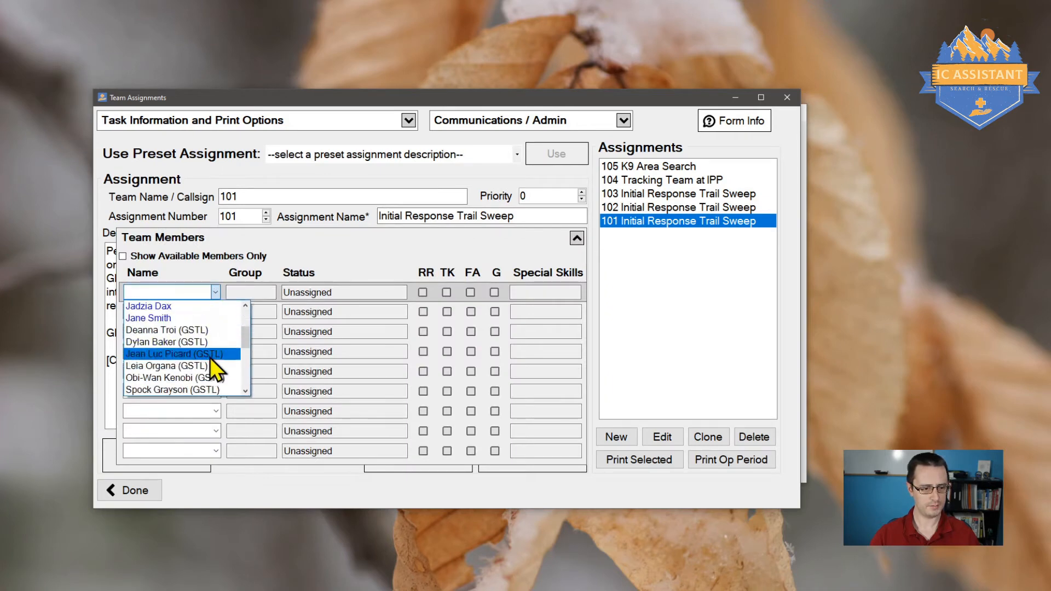
pyautogui.scroll(1, 211, 366)
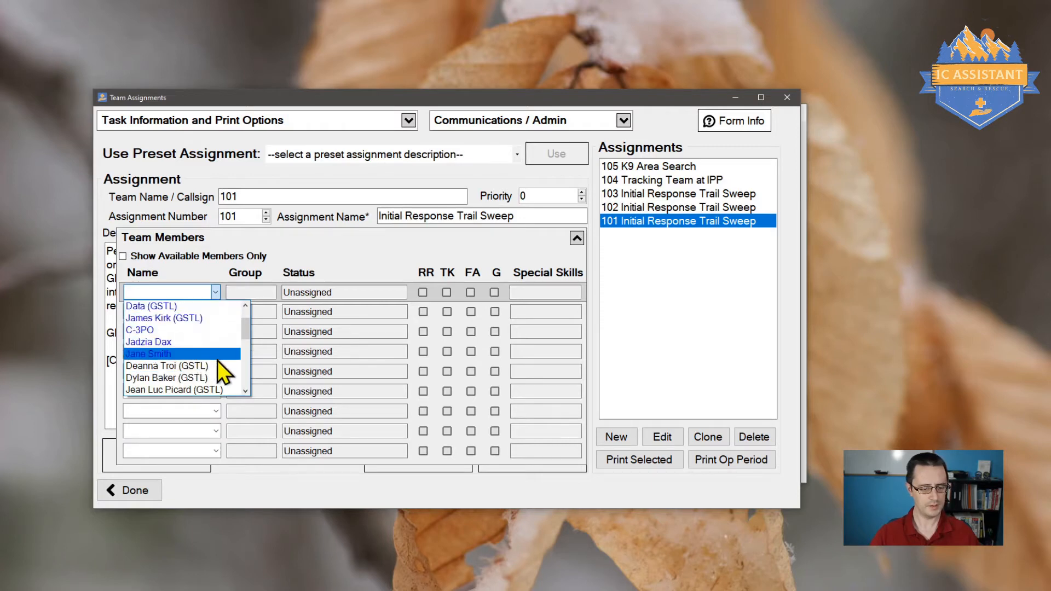
pyautogui.scroll(-3, 216, 356)
pyautogui.scroll(-1, 216, 355)
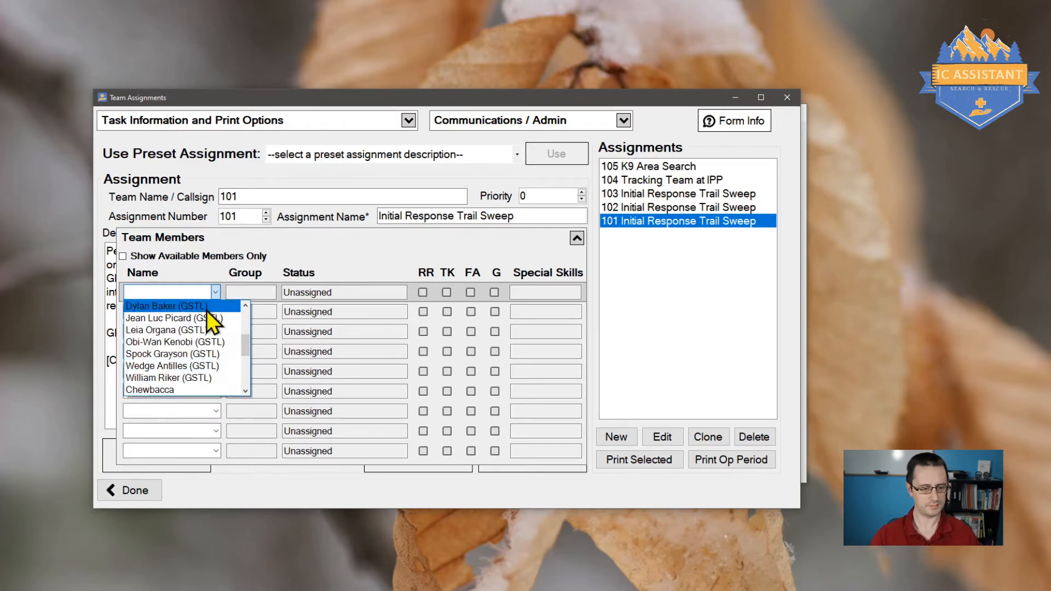
pyautogui.scroll(3, 217, 350)
pyautogui.click(181, 306)
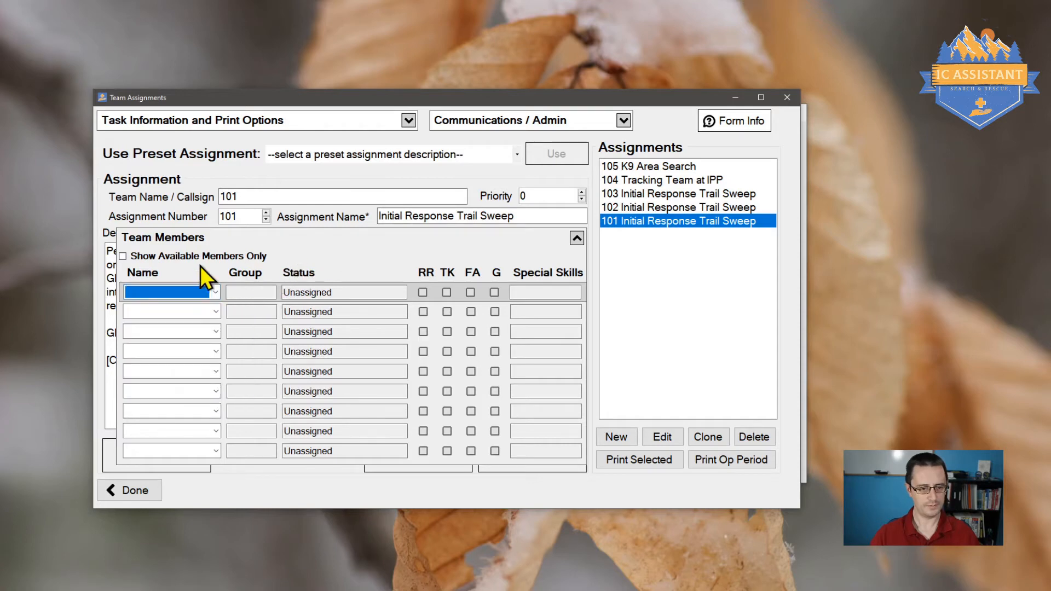
# Limit the choices to available members and fill assignment 101's first team slot with the third listed GSTL member
pyautogui.click(124, 257)
pyautogui.click(215, 292)
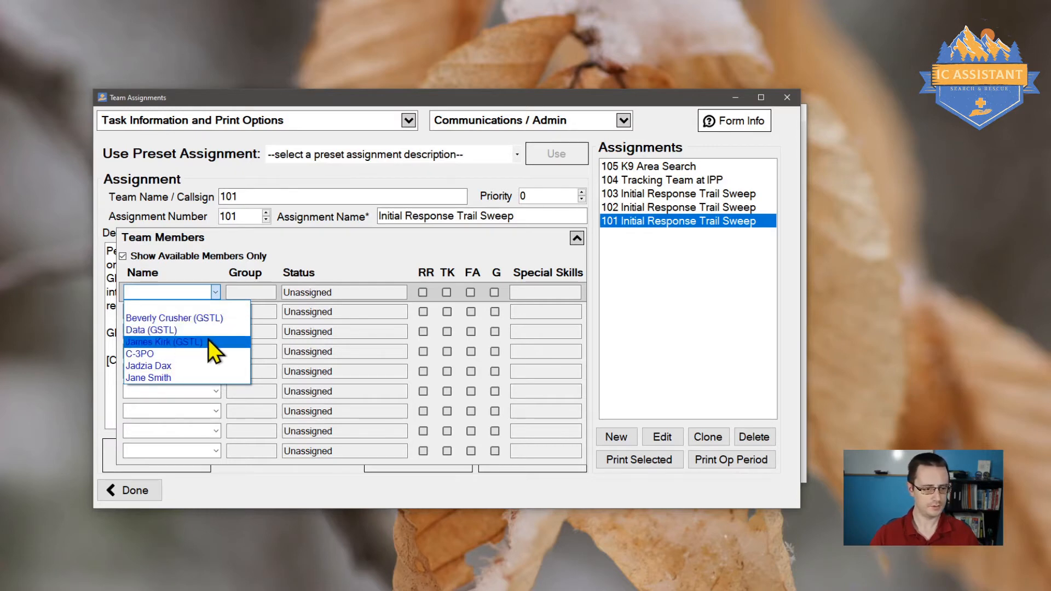
pyautogui.click(181, 341)
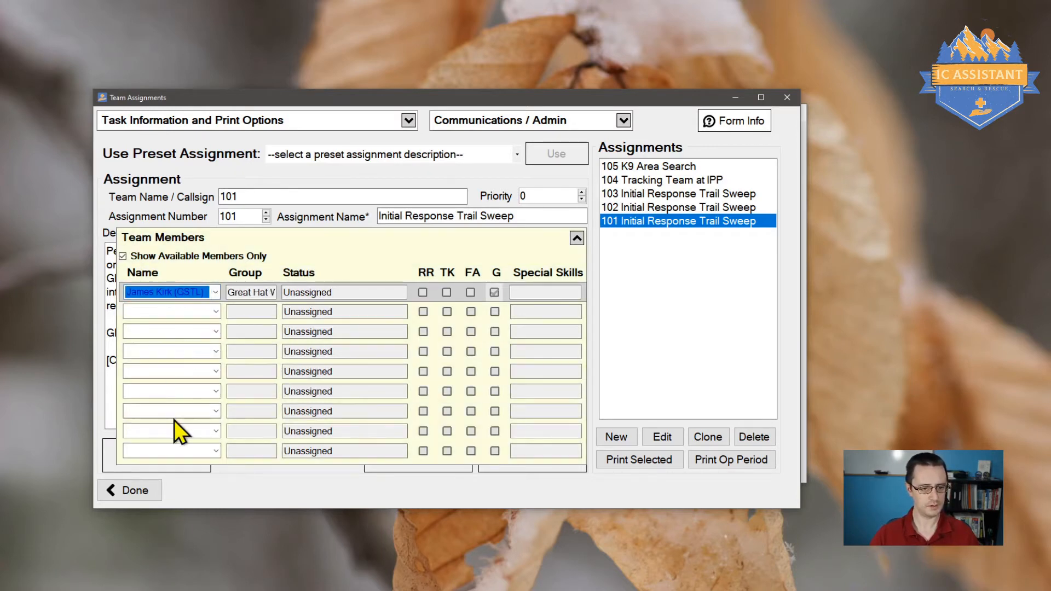
# Add C-3PO and the available Campbell River SAR member as second and third team members, and save assignment 101
pyautogui.click(215, 311)
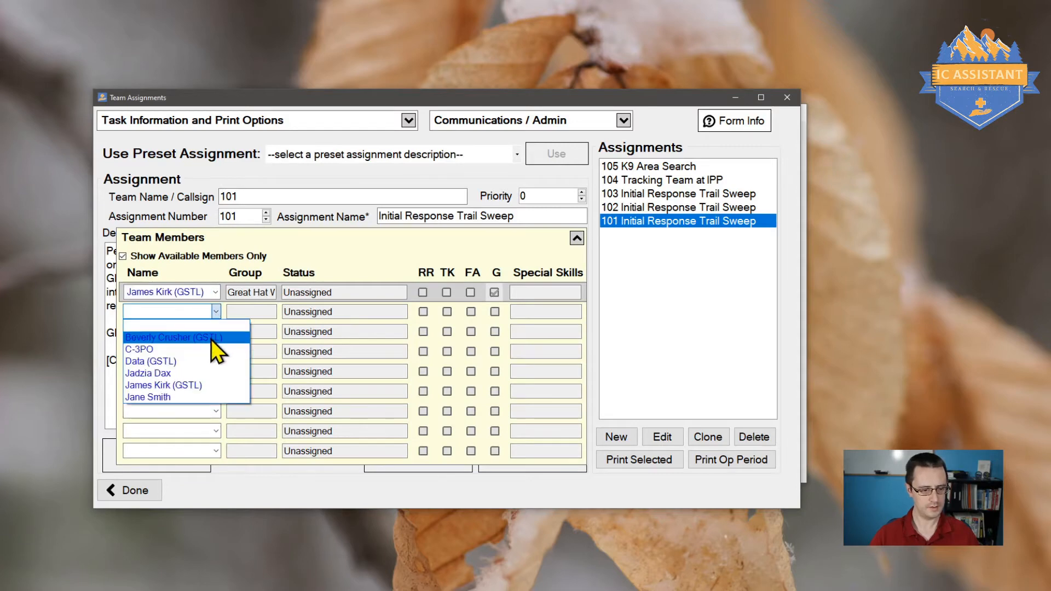
pyautogui.click(189, 332)
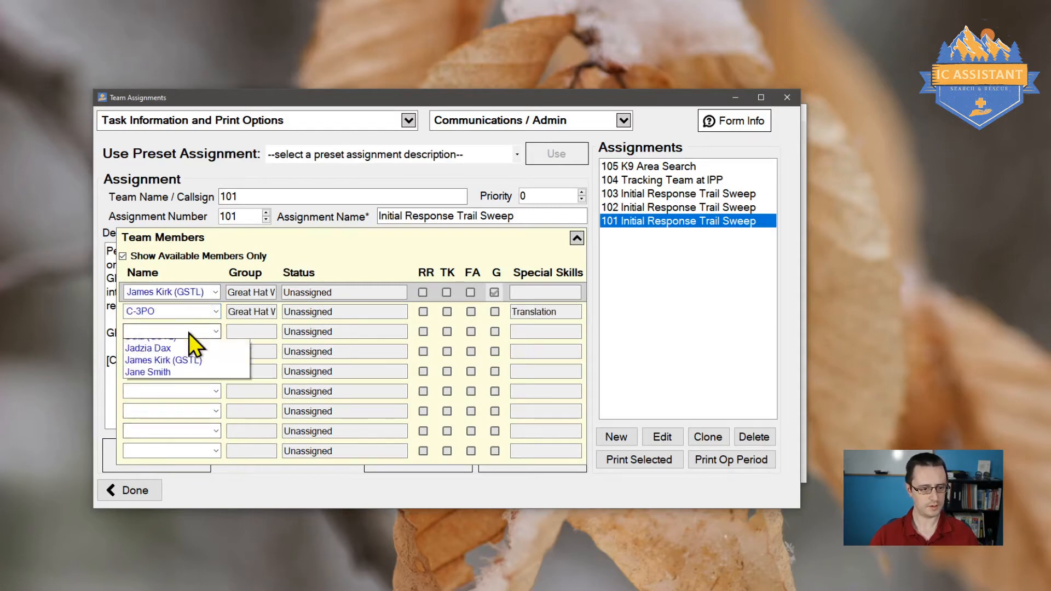
pyautogui.click(187, 418)
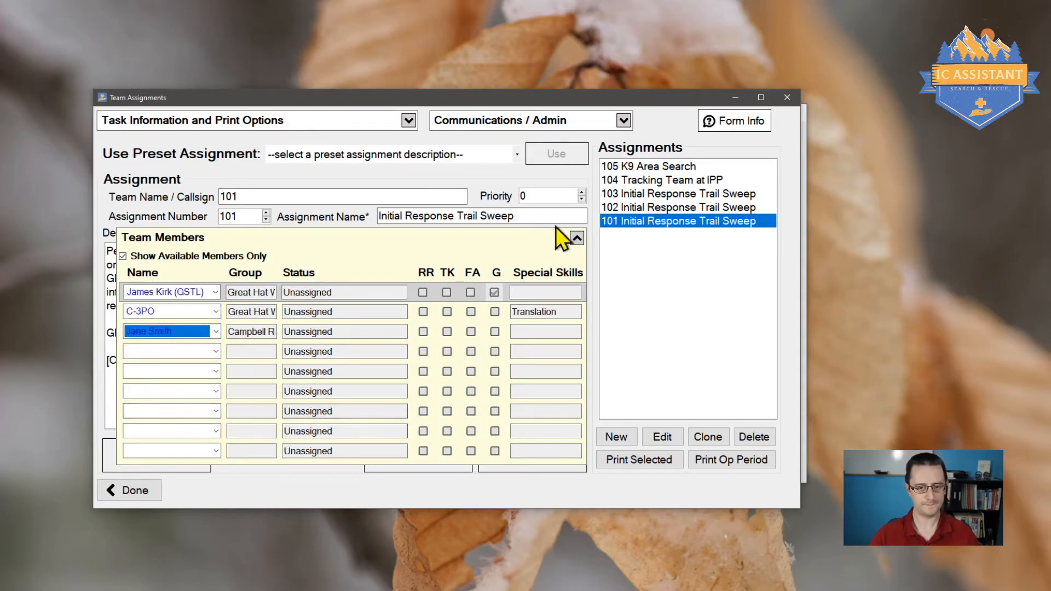
pyautogui.click(577, 238)
pyautogui.click(440, 454)
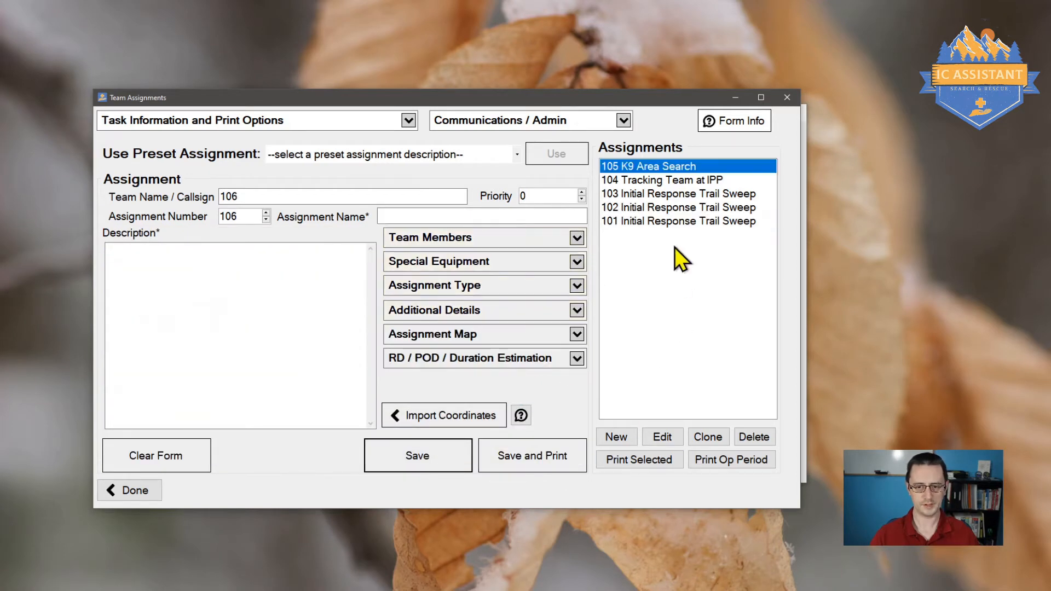
# Assign the first and last of the available members to assignment 102 Initial Response Trail Sweep and save it
pyautogui.click(685, 211)
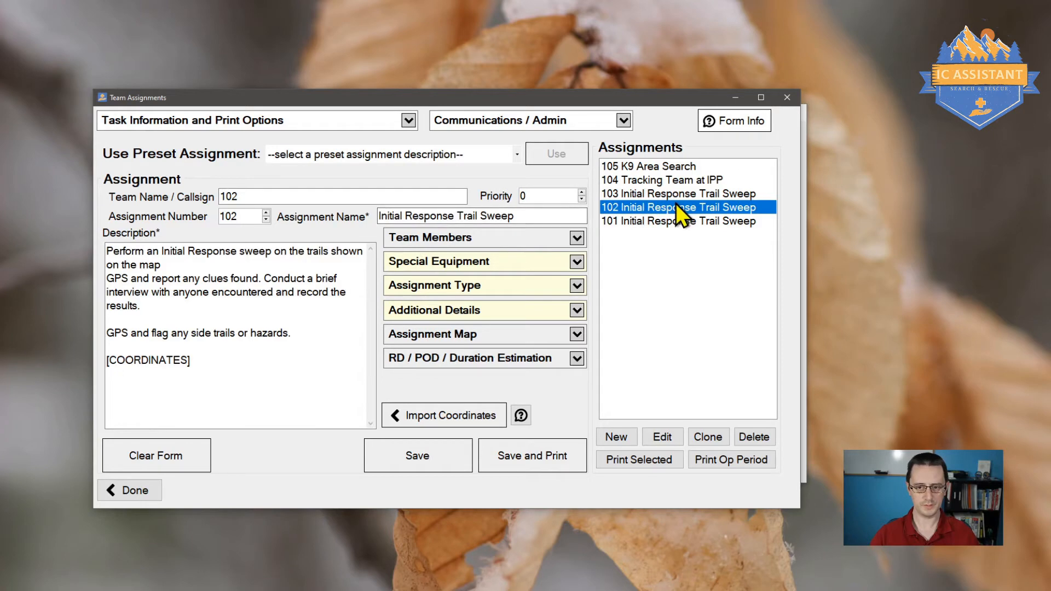
pyautogui.click(508, 238)
pyautogui.click(214, 291)
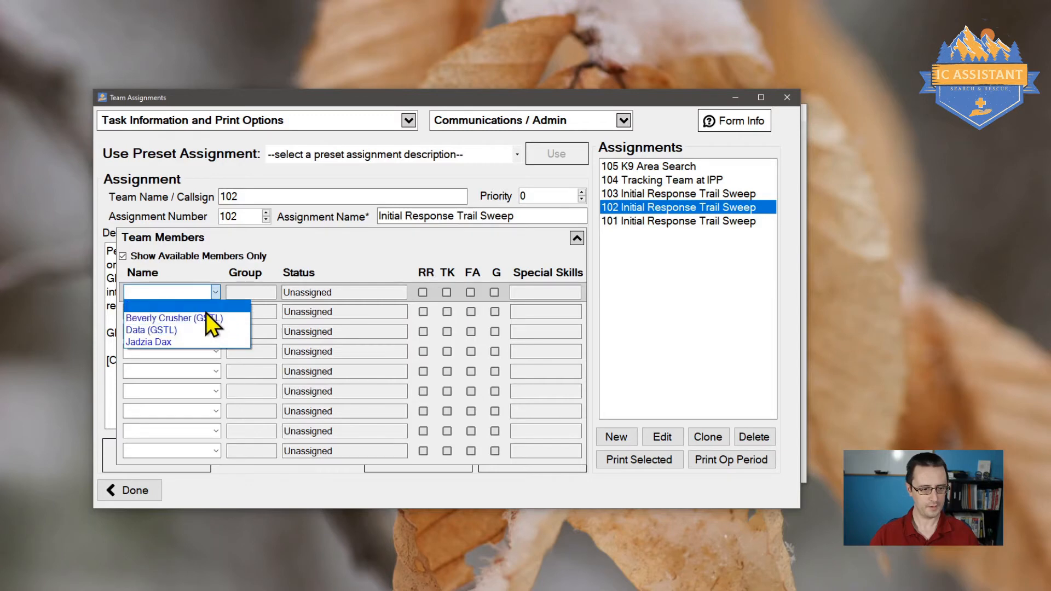
pyautogui.click(208, 288)
pyautogui.click(209, 288)
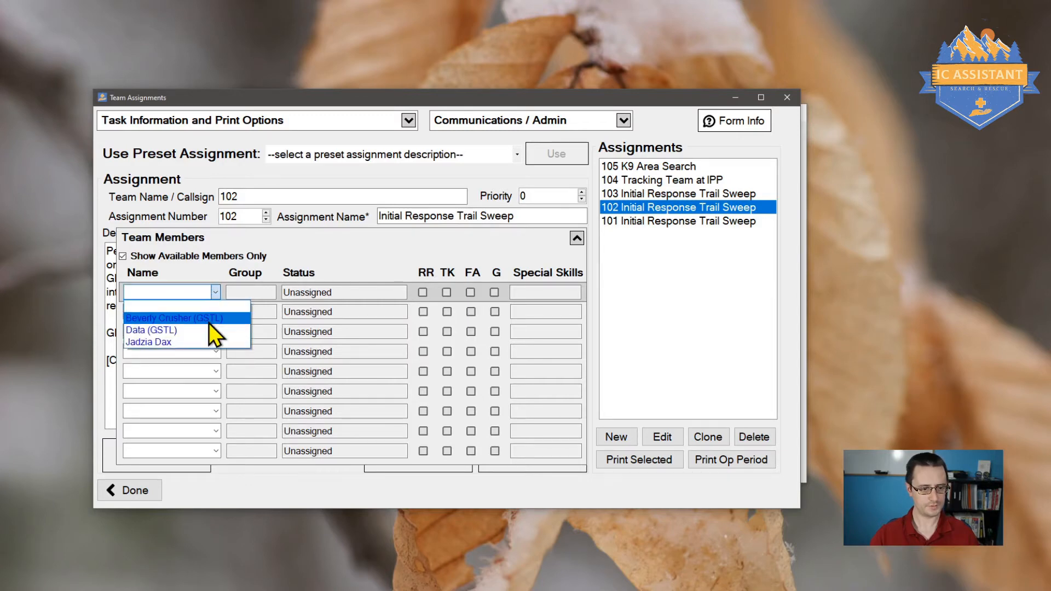
pyautogui.click(208, 321)
pyautogui.click(199, 310)
pyautogui.click(192, 358)
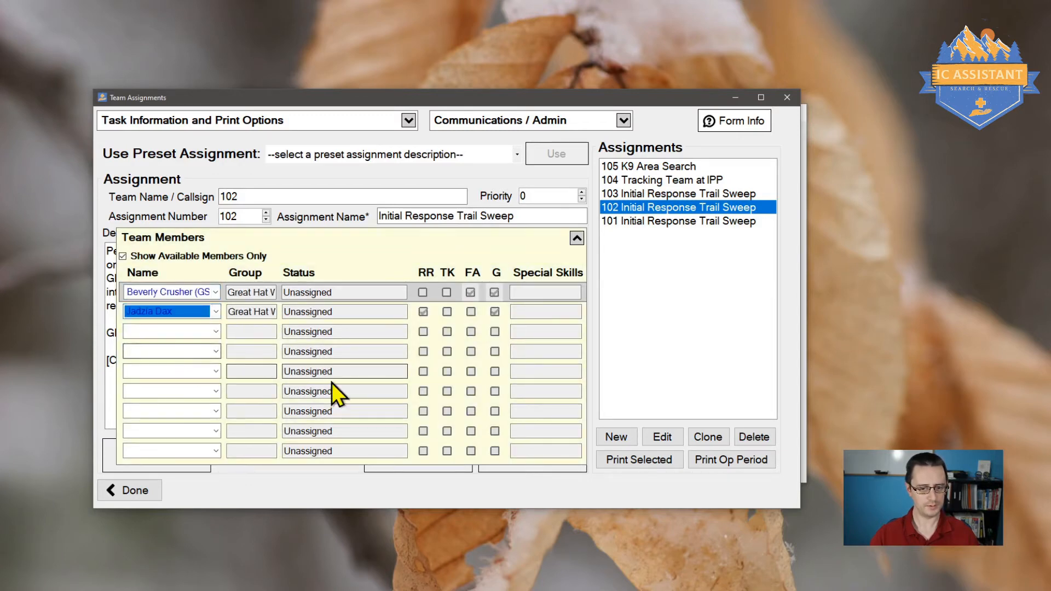
pyautogui.click(575, 237)
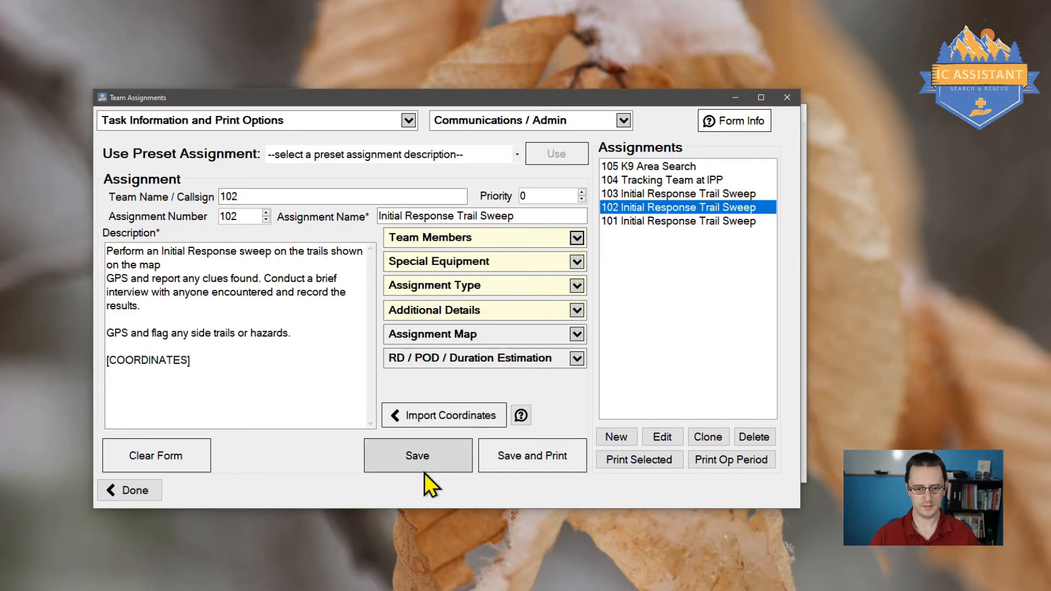
pyautogui.click(425, 470)
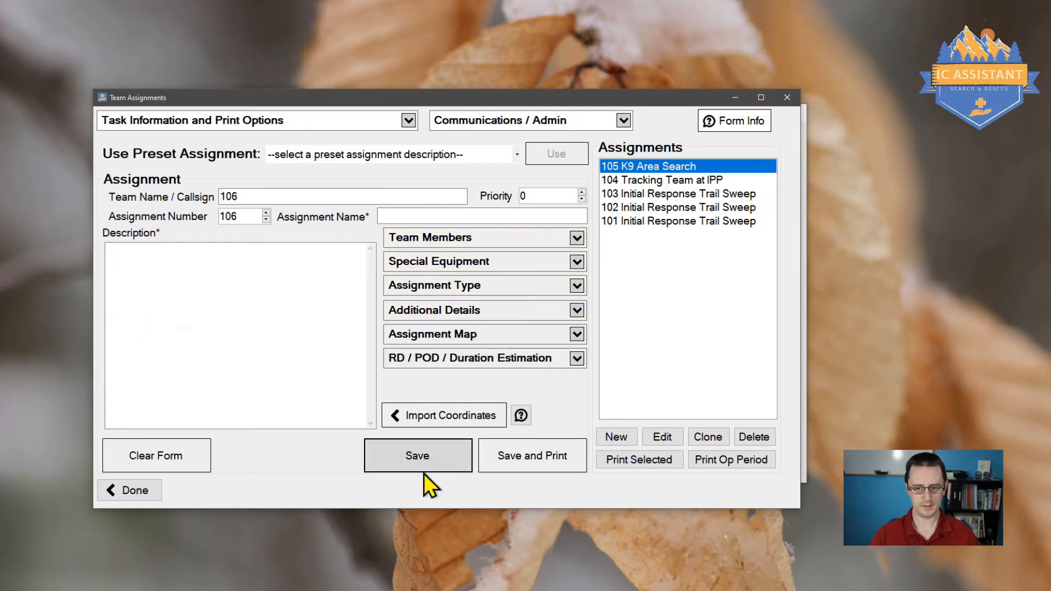
# Close Team Assignments and review the assignments and statuses of the Members on Task list
pyautogui.click(785, 102)
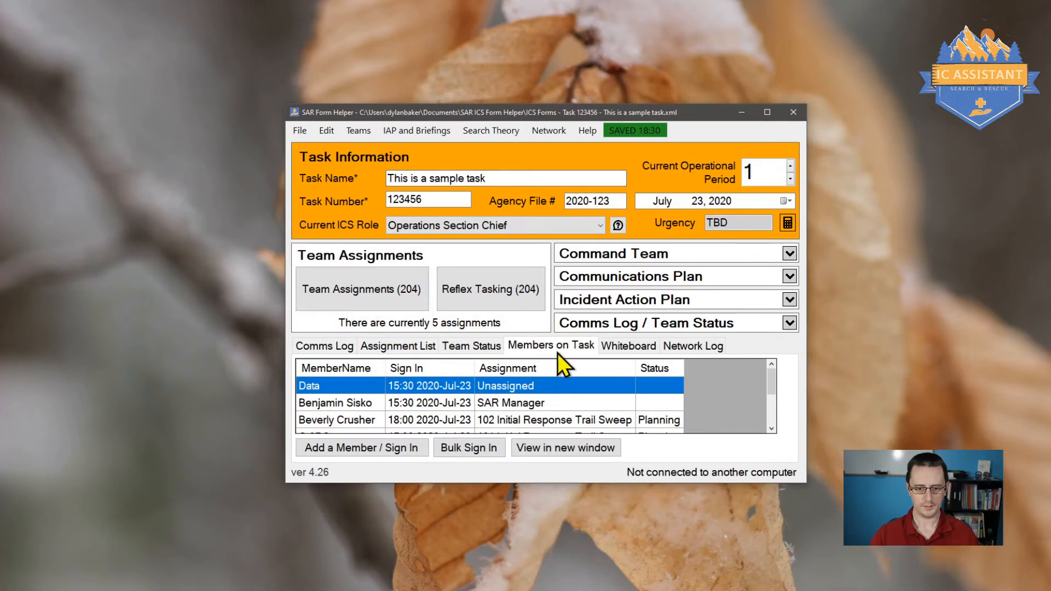
pyautogui.scroll(-1, 773, 388)
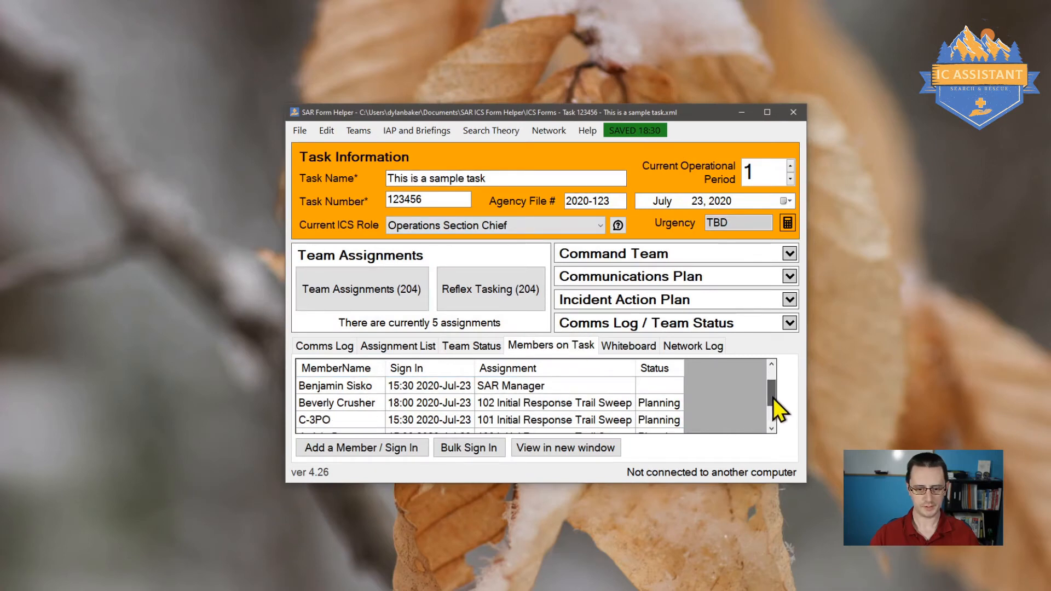
pyautogui.click(770, 430)
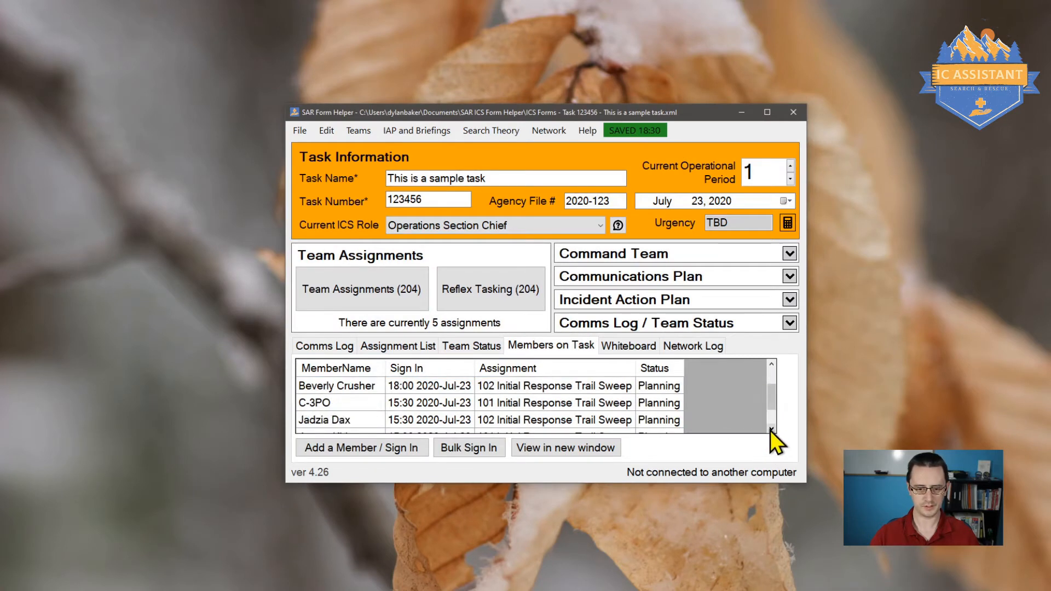
pyautogui.click(770, 430)
pyautogui.click(770, 430)
pyautogui.moveTo(773, 404); pyautogui.dragTo(774, 360)
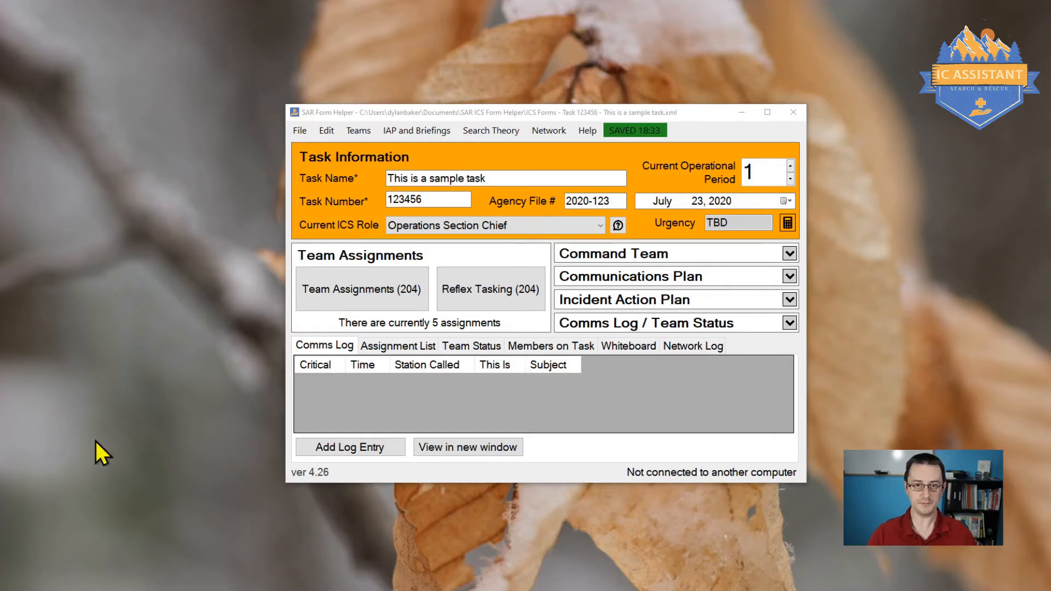
# View Members on Task in a separate window and inspect the unassigned member's row and the two rows below it
pyautogui.click(579, 350)
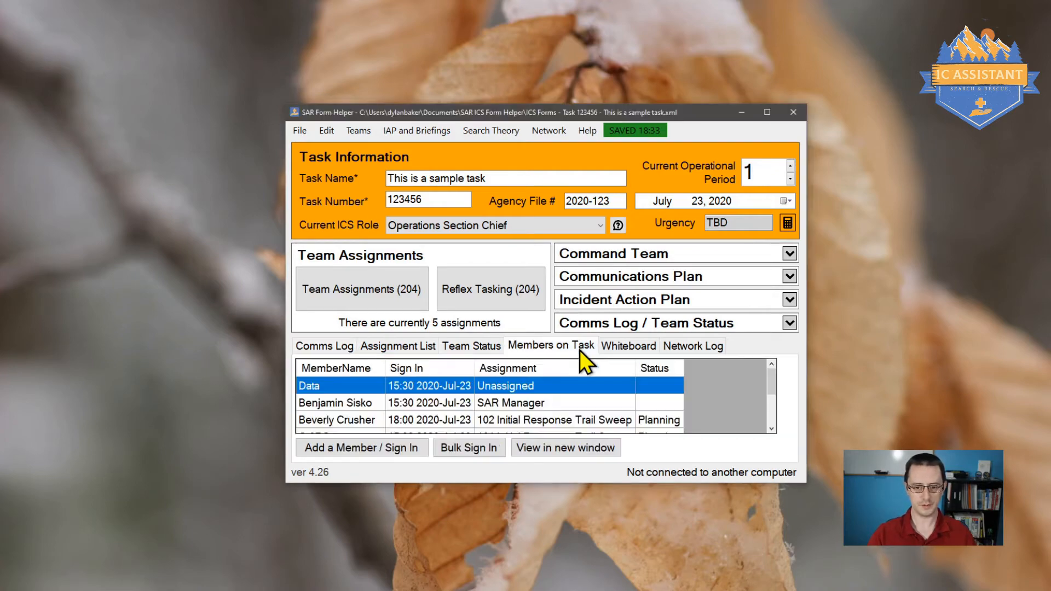
pyautogui.click(554, 453)
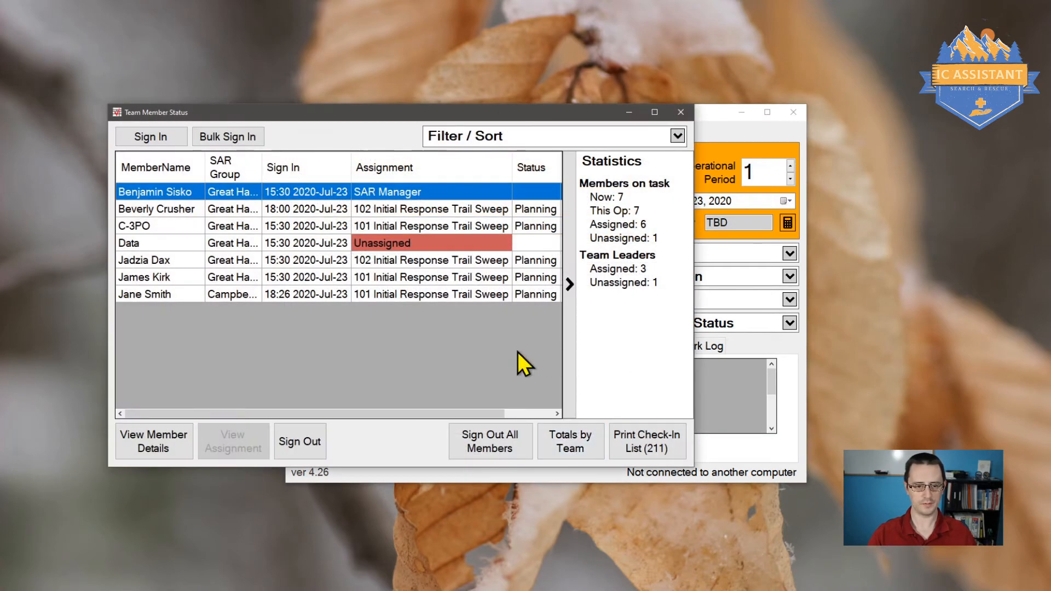
pyautogui.click(402, 244)
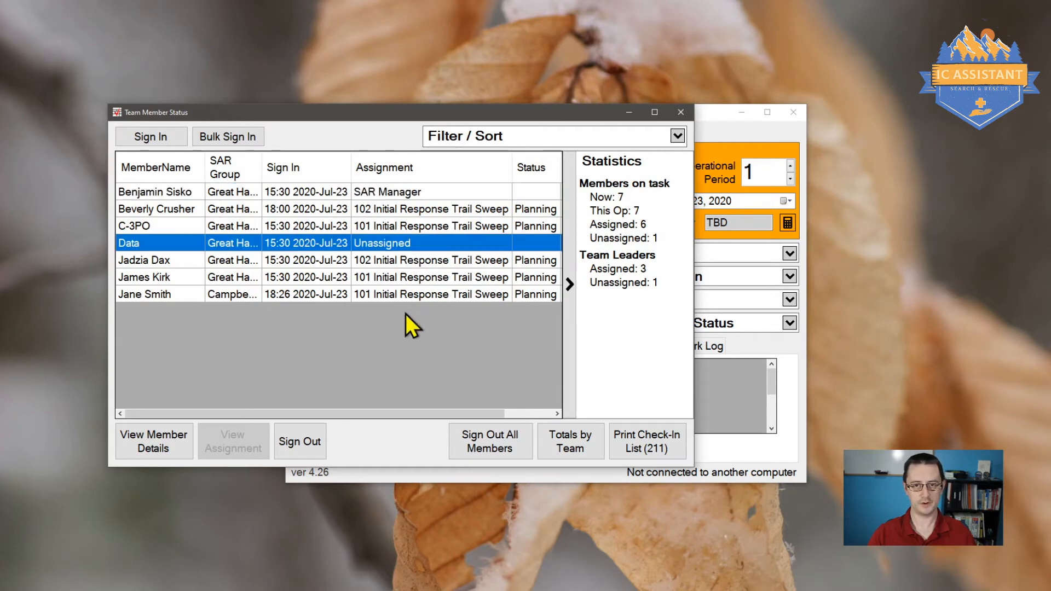
pyautogui.click(357, 261)
pyautogui.click(372, 274)
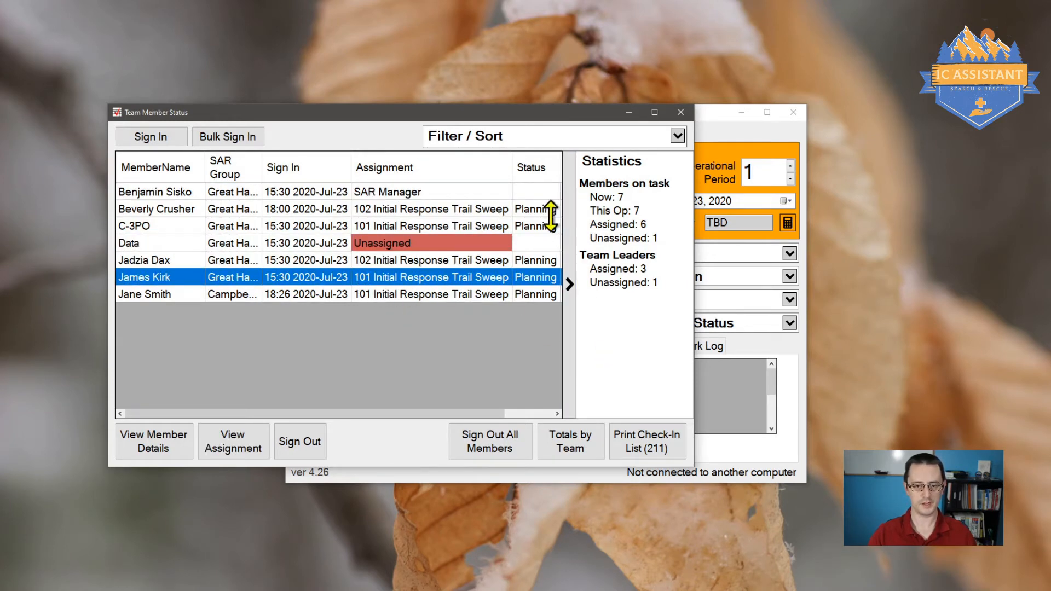
# Filter the Team Member Status list to unassigned members only, look over the result, and close the window
pyautogui.click(681, 137)
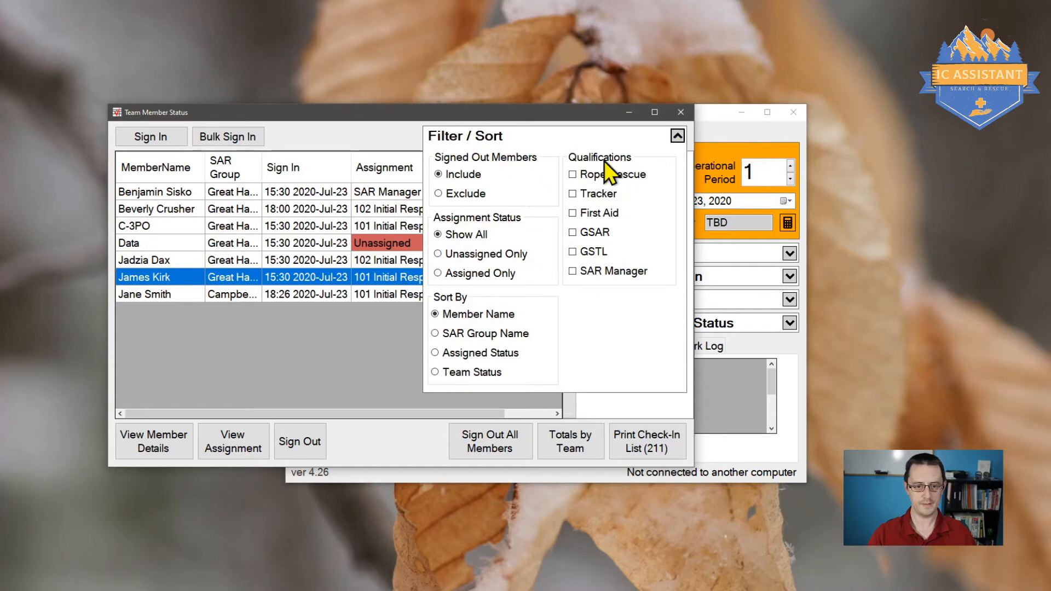
pyautogui.click(477, 255)
pyautogui.click(677, 136)
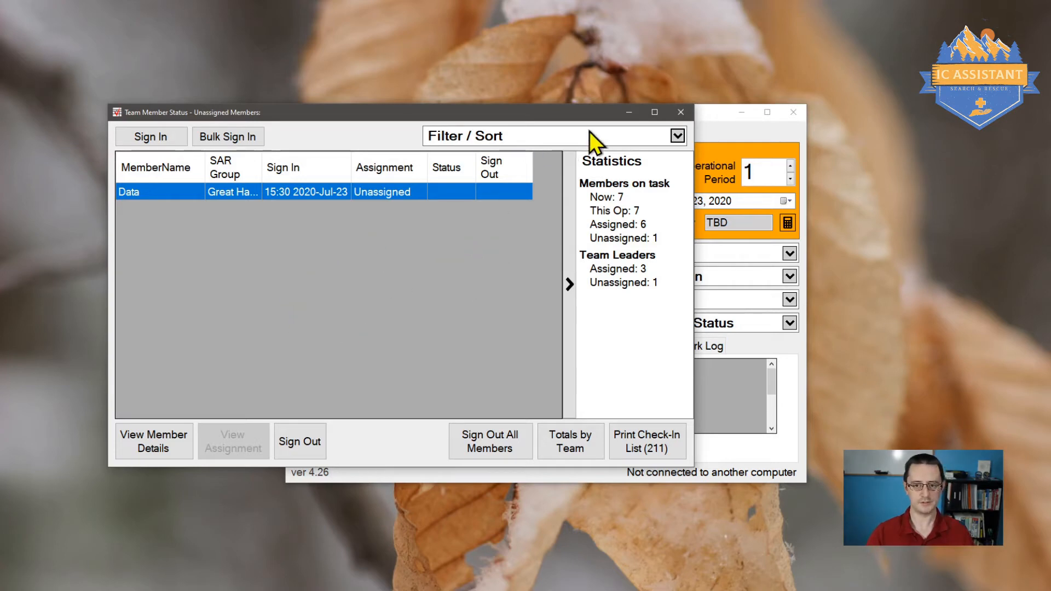
pyautogui.click(680, 113)
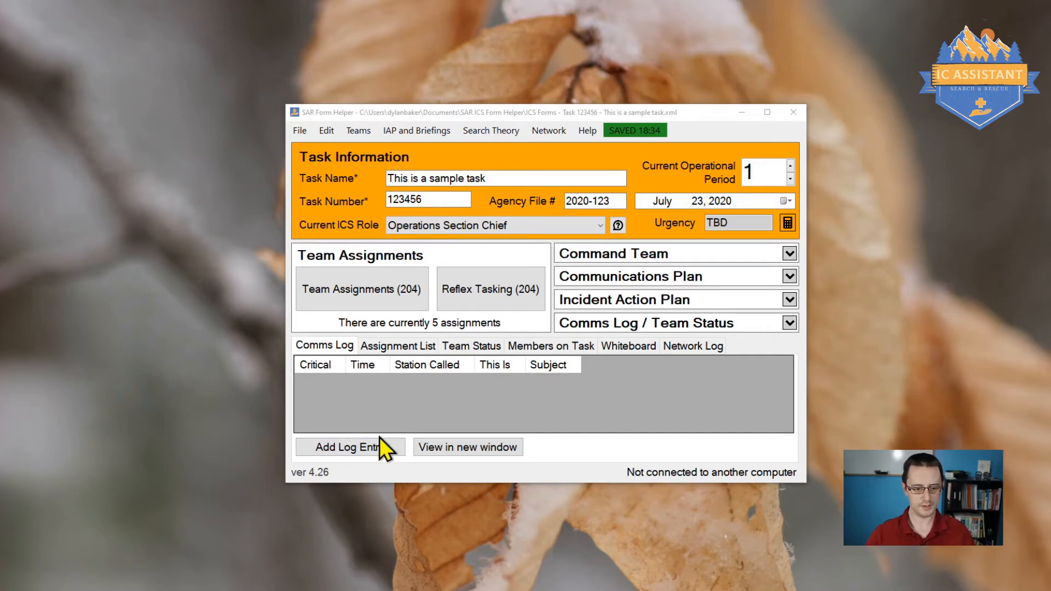
# View the Comms Log in a separate window, reposition it clear of the upper screen edge, and enlarge it
pyautogui.click(486, 445)
pyautogui.moveTo(340, 25); pyautogui.dragTo(587, 66)
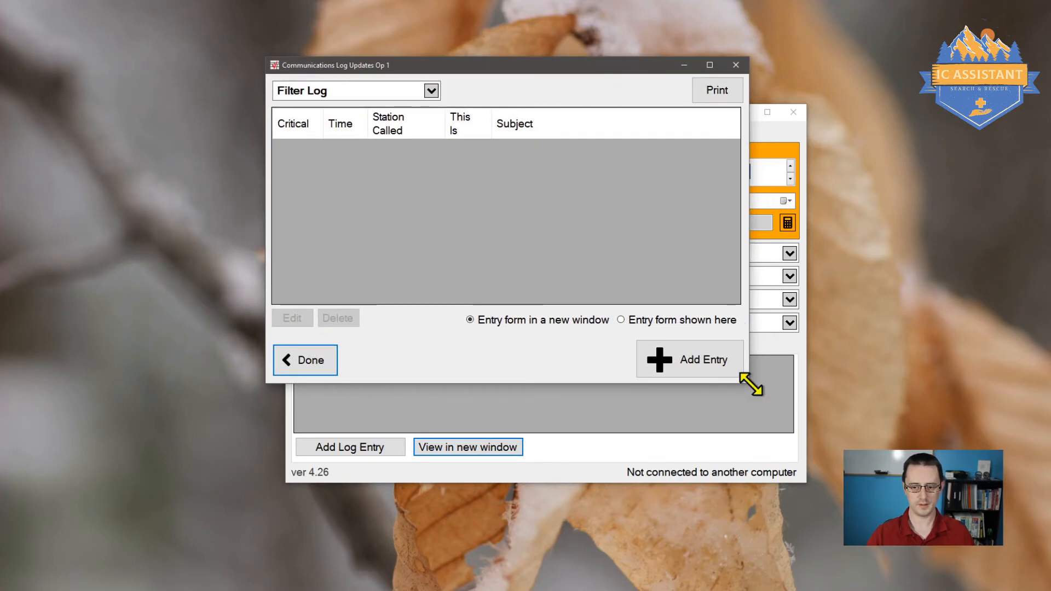
pyautogui.moveTo(750, 380); pyautogui.dragTo(855, 515)
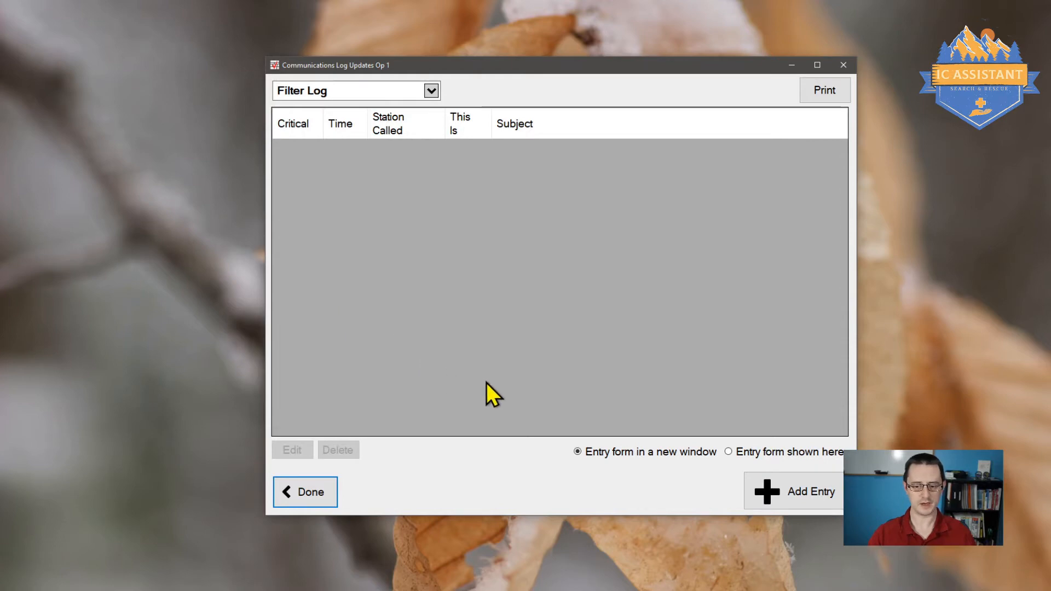
# Start a new comms log entry with BASE as the station called and 101 as the calling station
pyautogui.click(812, 495)
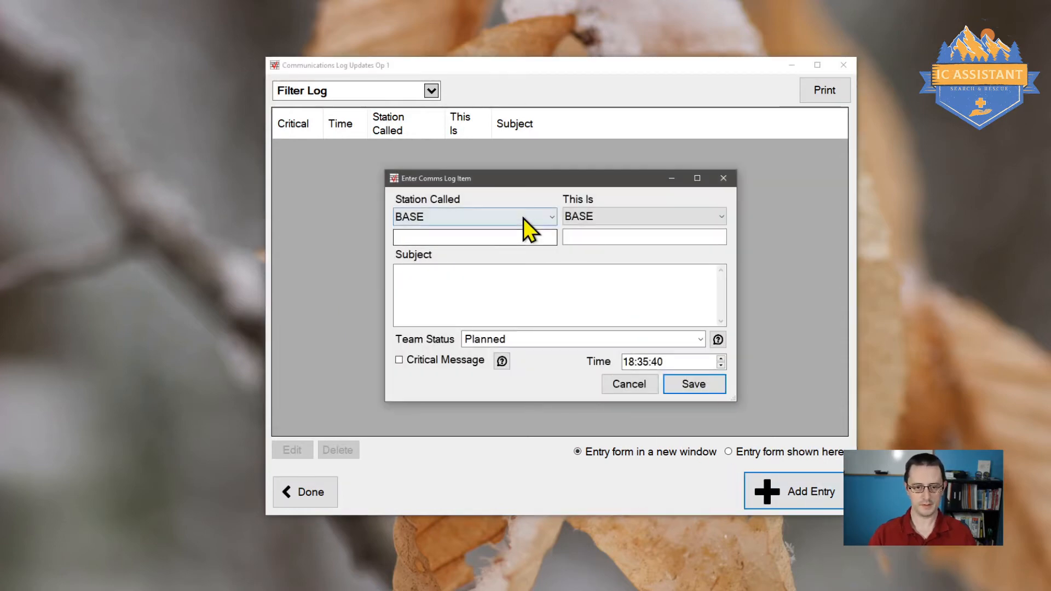
pyautogui.click(523, 219)
pyautogui.click(523, 218)
pyautogui.click(432, 215)
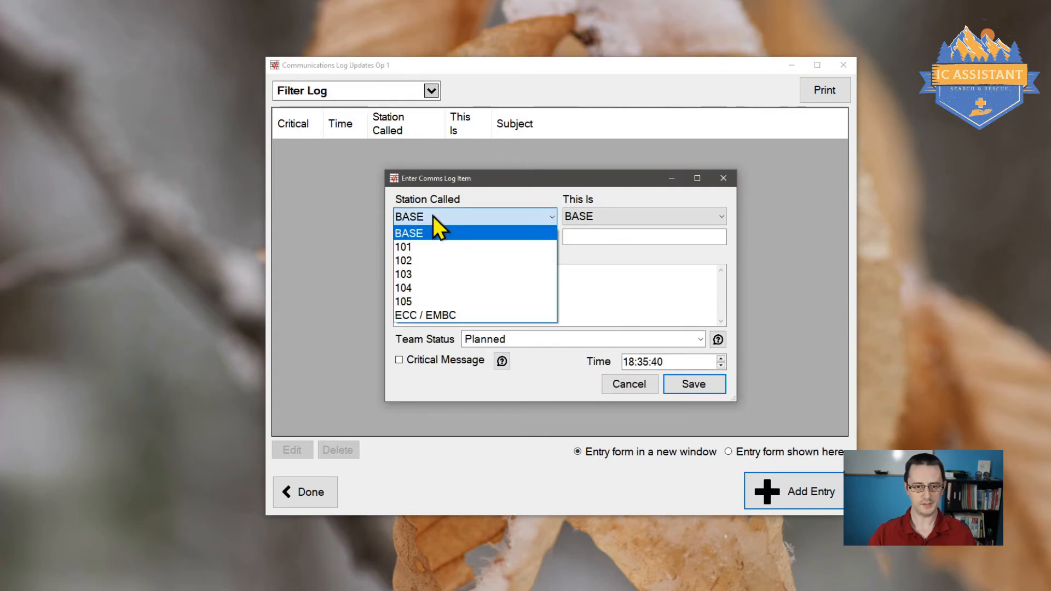
pyautogui.click(432, 215)
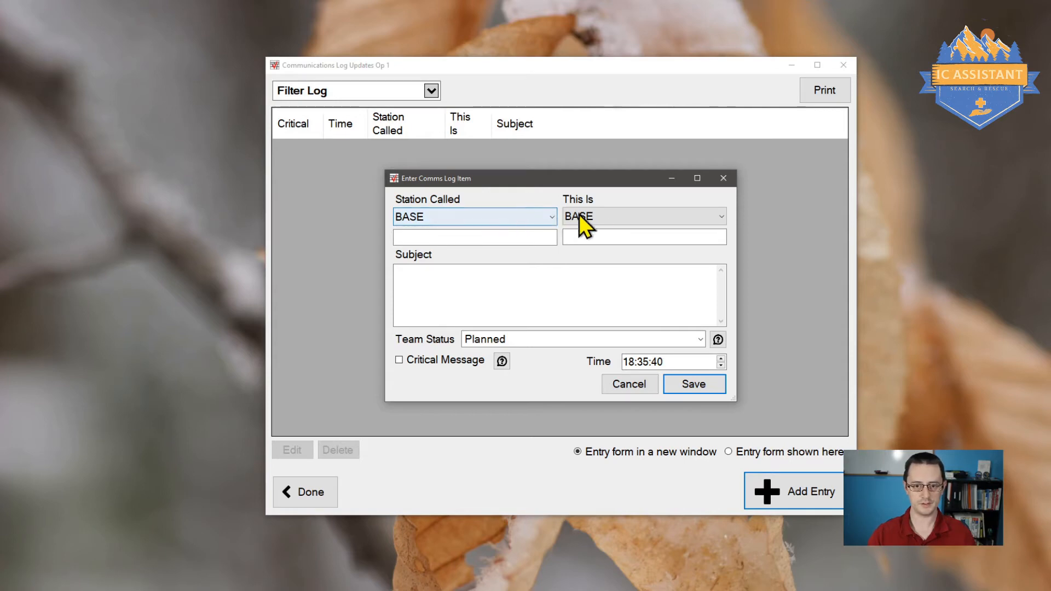
pyautogui.click(601, 214)
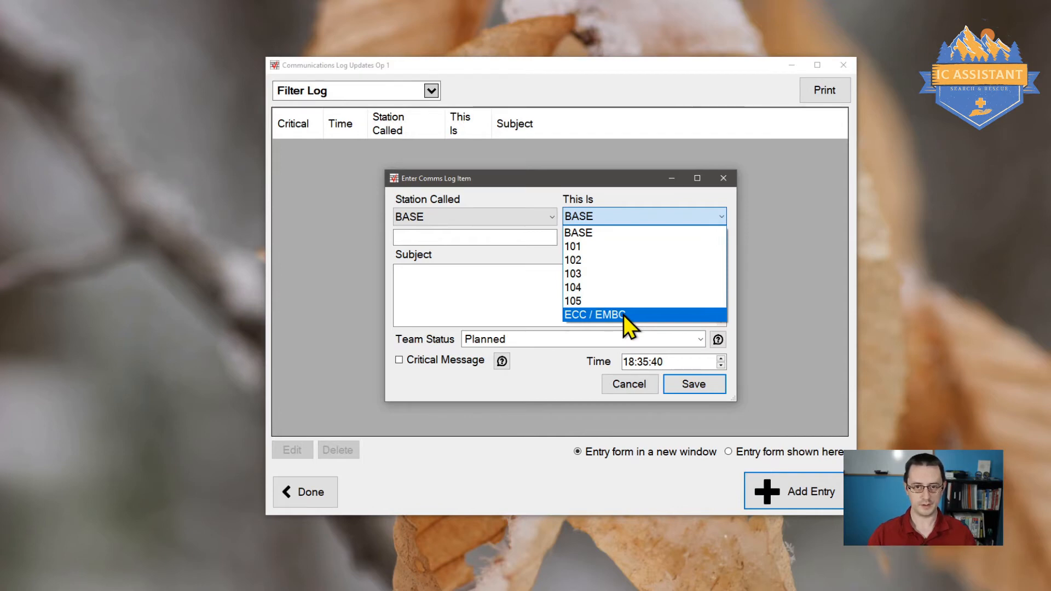
pyautogui.click(628, 246)
# Enter the subject Radio Check, set the team status to Pre-mission prep, and save the log entry
pyautogui.click(460, 298)
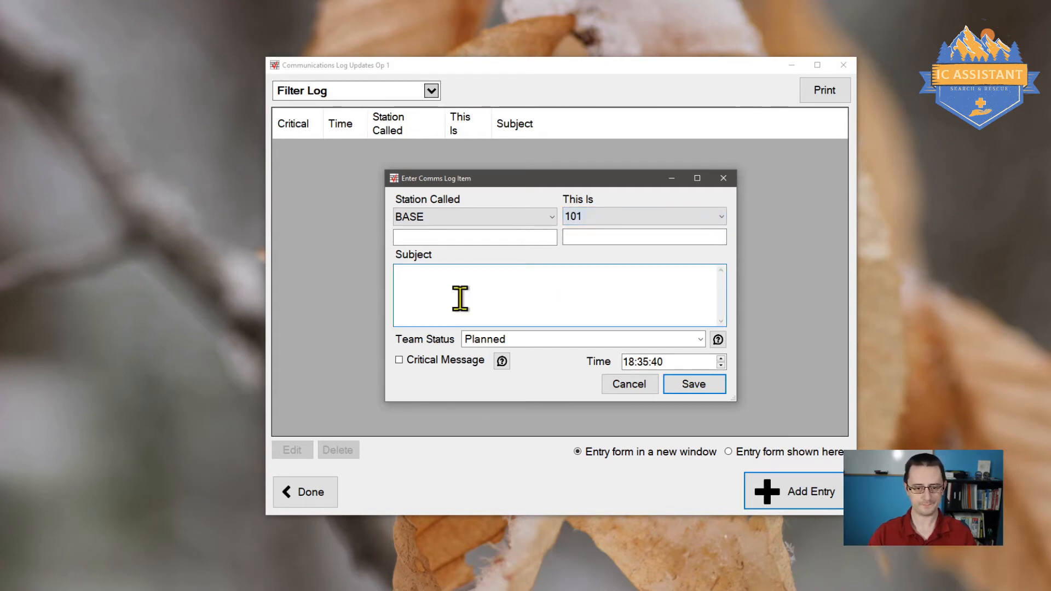
pyautogui.write('Rad')
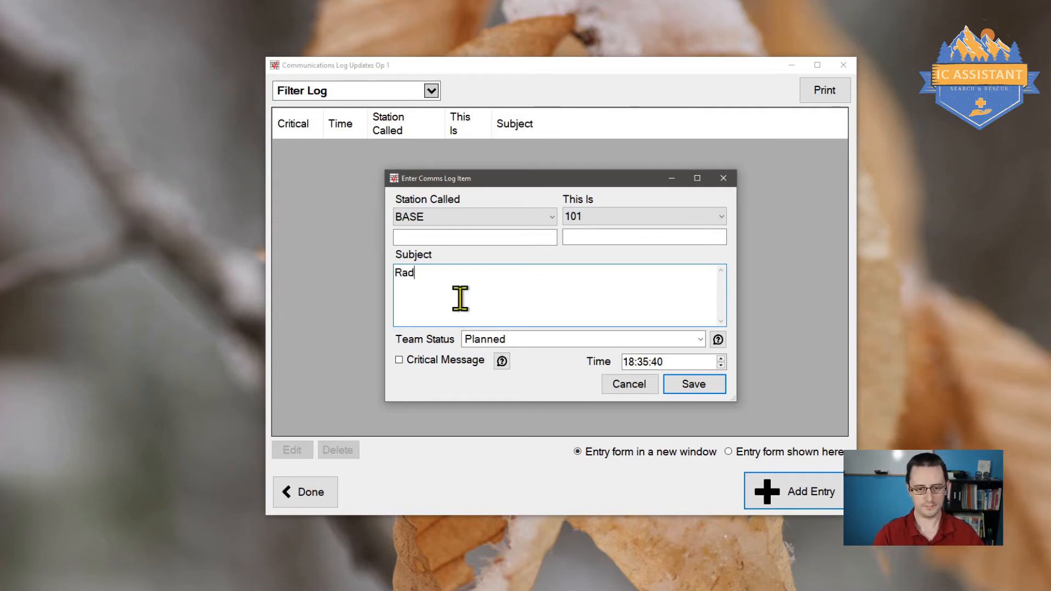
pyautogui.write('io Che')
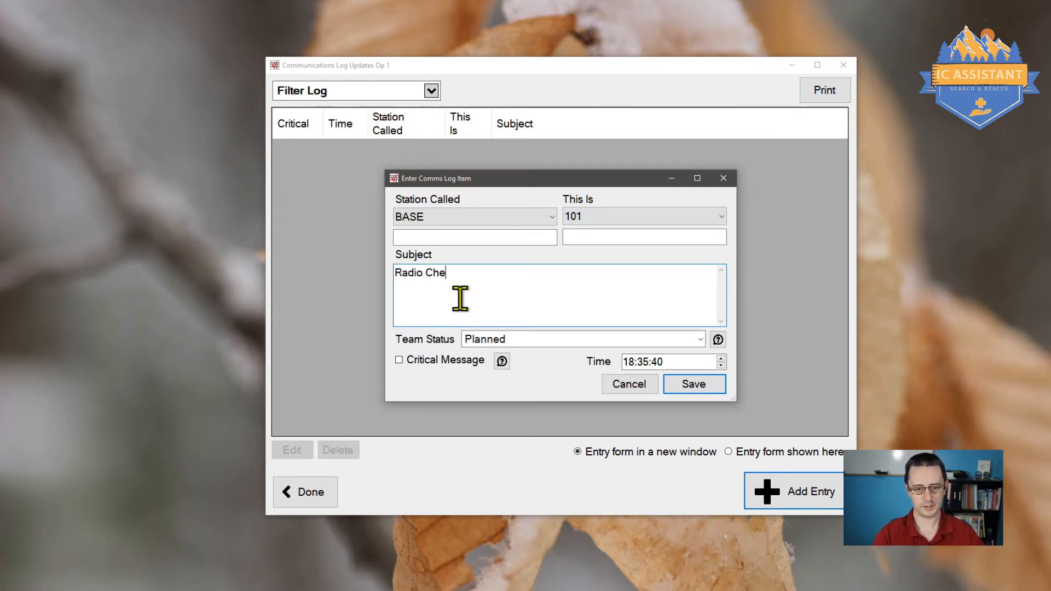
pyautogui.write('ck')
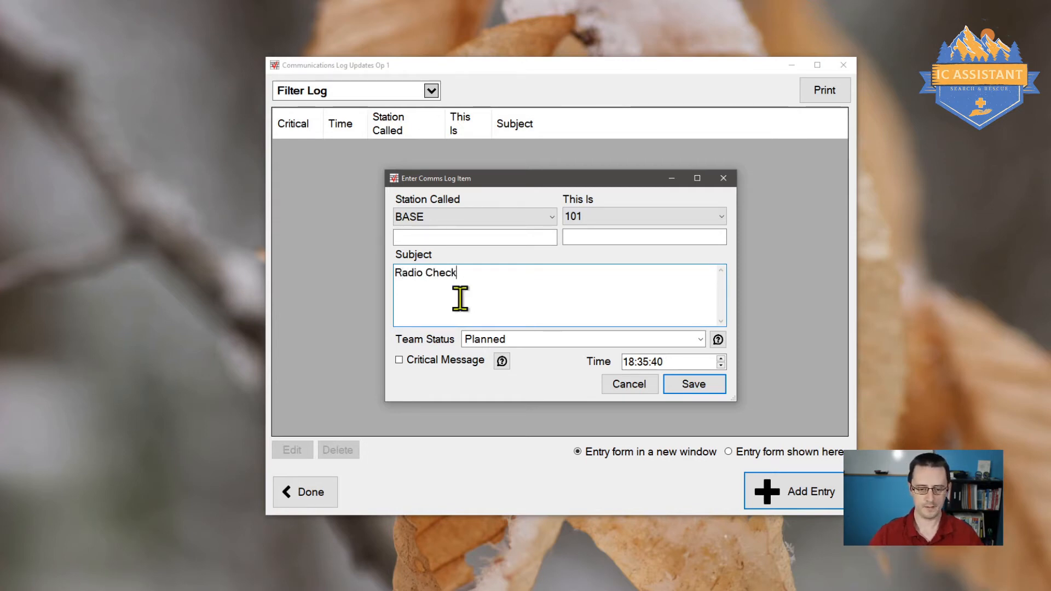
pyautogui.click(484, 340)
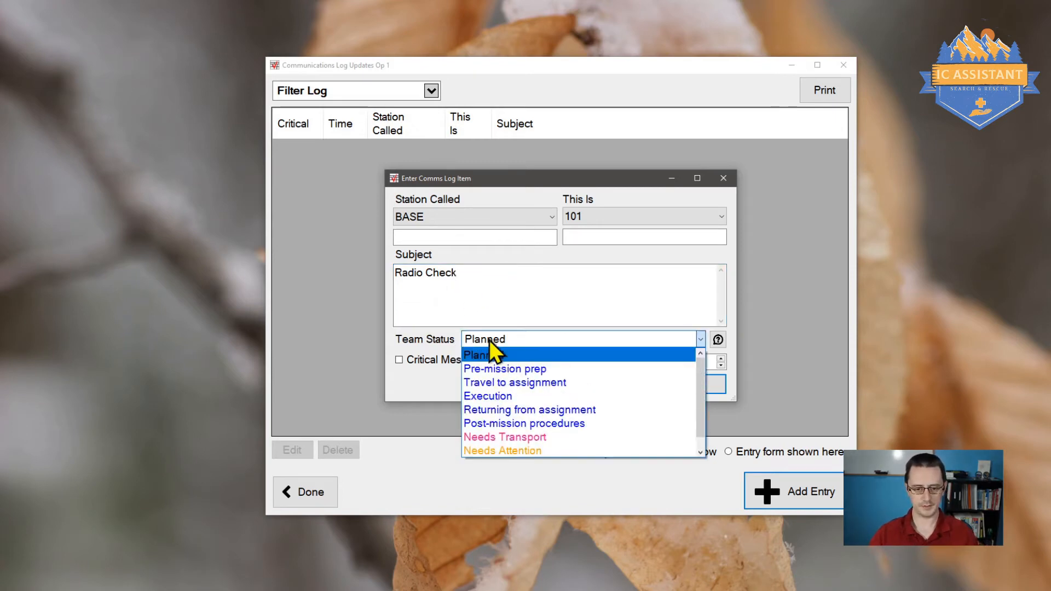
pyautogui.click(598, 368)
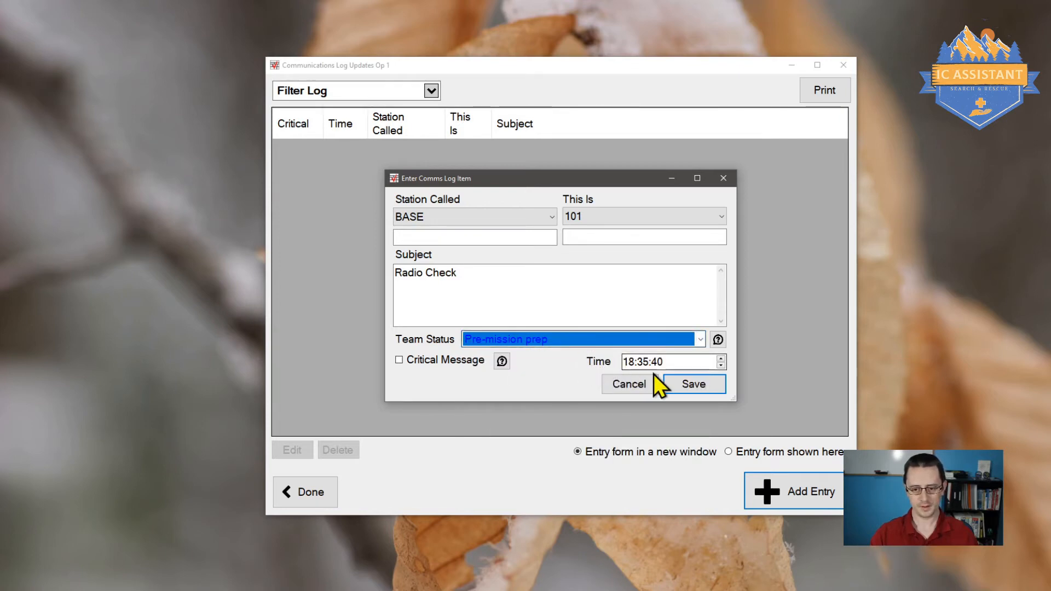
pyautogui.click(696, 392)
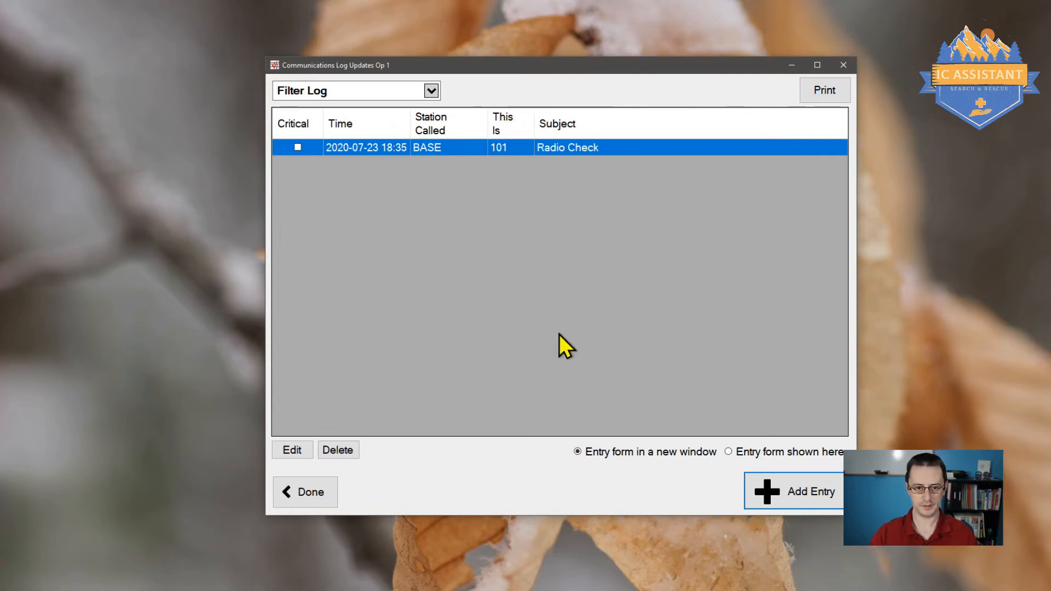
# Fill in a new log entry to BASE from 102 with team status Travel to assignment and subject Leaving ICP
pyautogui.click(807, 490)
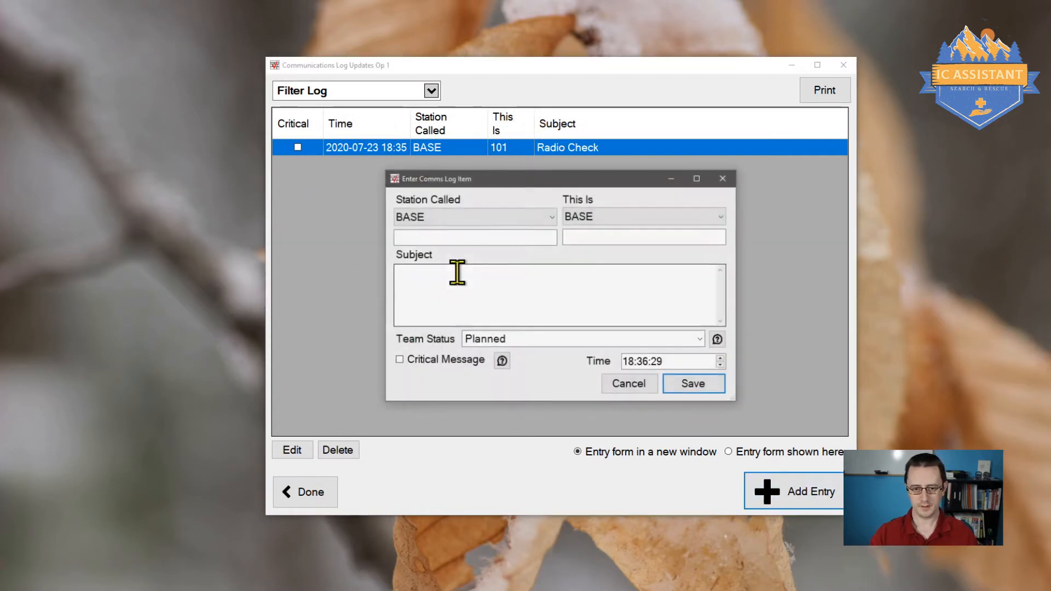
pyautogui.click(599, 217)
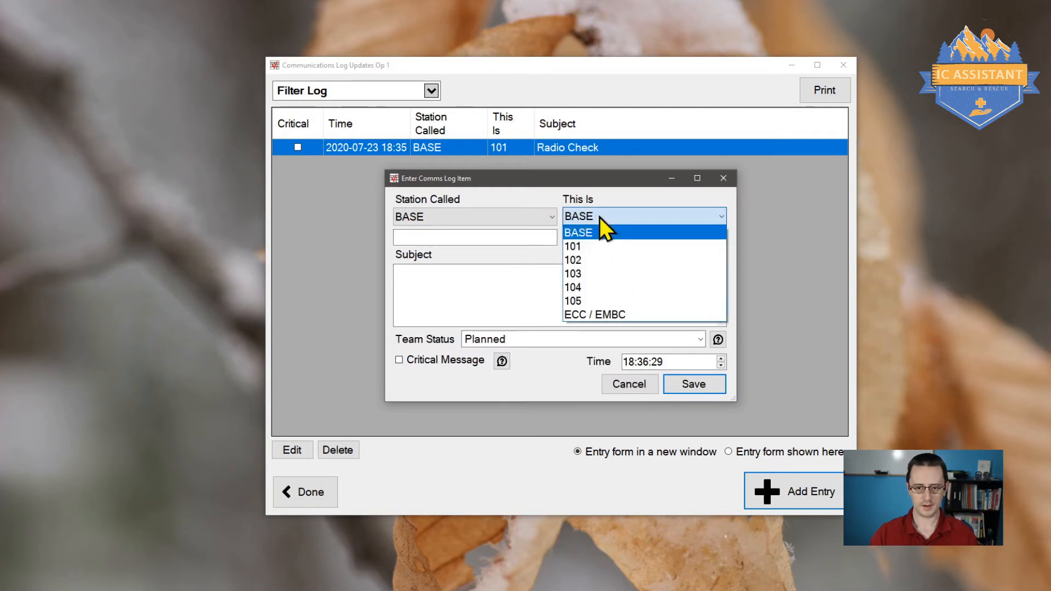
pyautogui.click(621, 261)
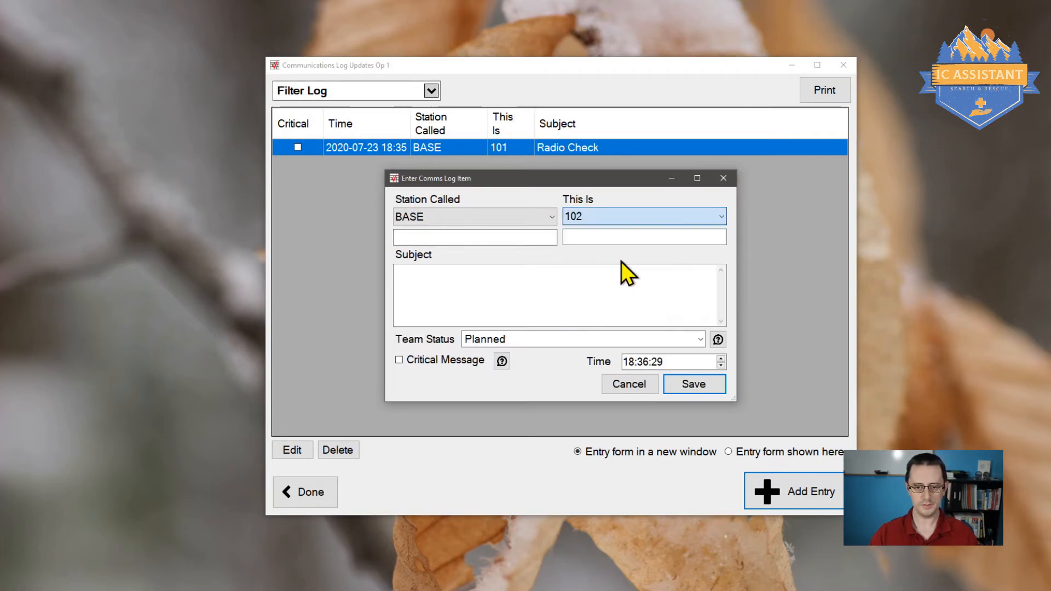
pyautogui.click(518, 342)
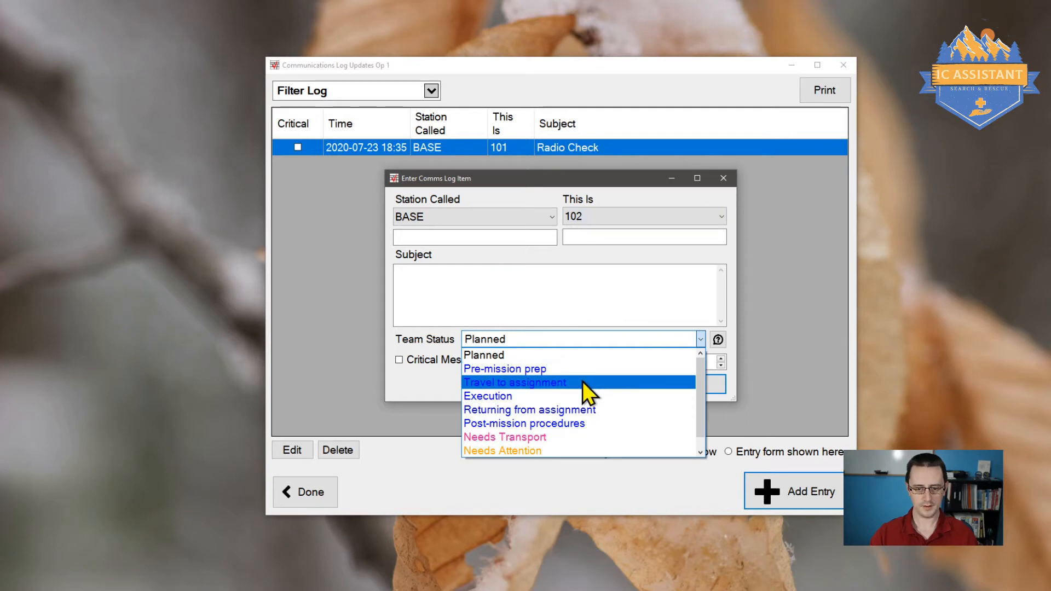
pyautogui.click(582, 382)
pyautogui.click(574, 308)
pyautogui.write('He')
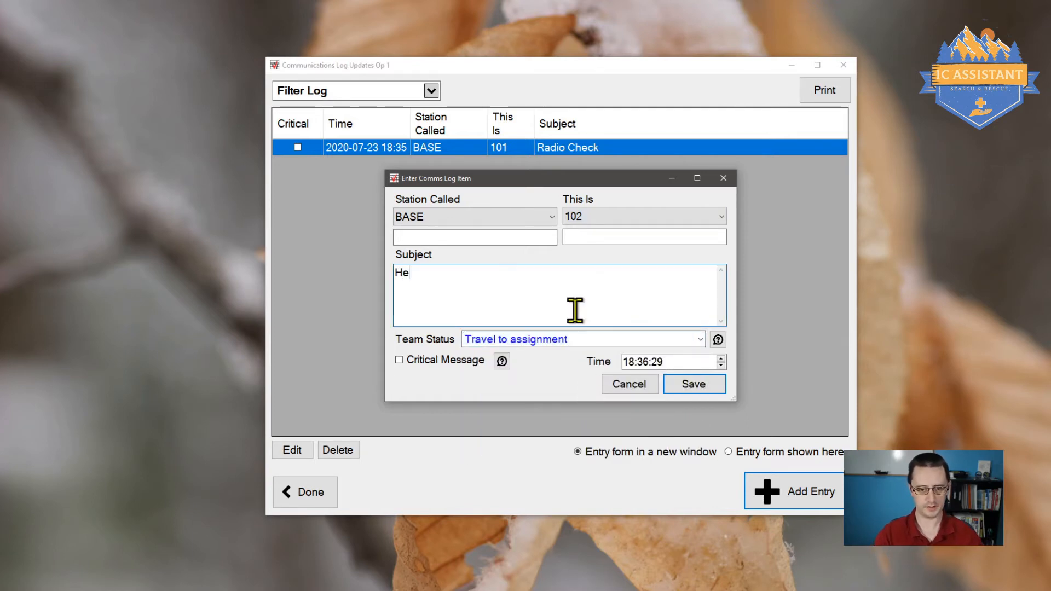
pyautogui.press('BackSpace')
pyautogui.press('BackSpace')
pyautogui.write('Leaving IC')
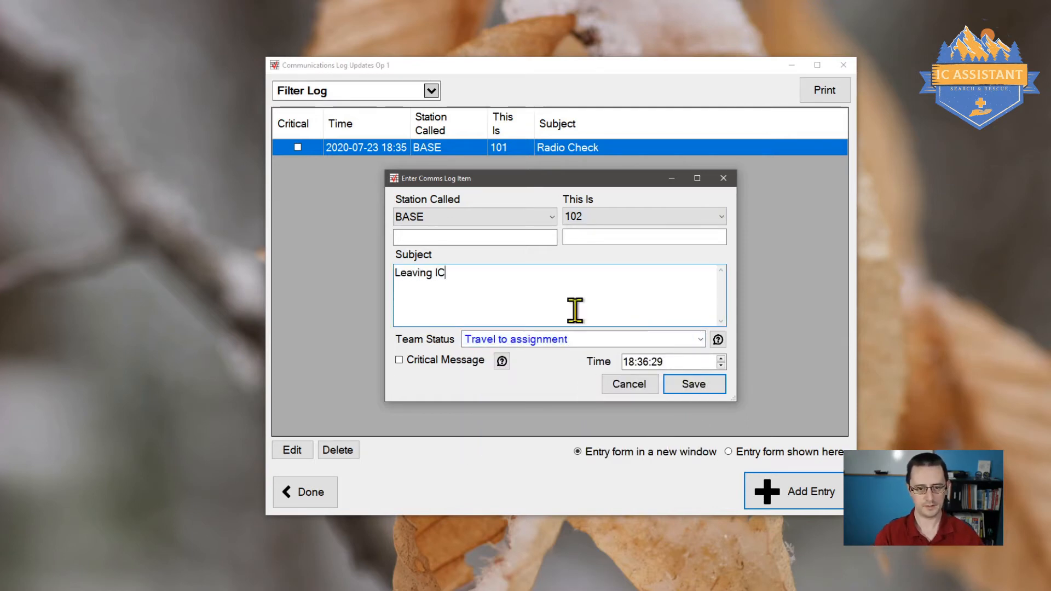
pyautogui.write('P')
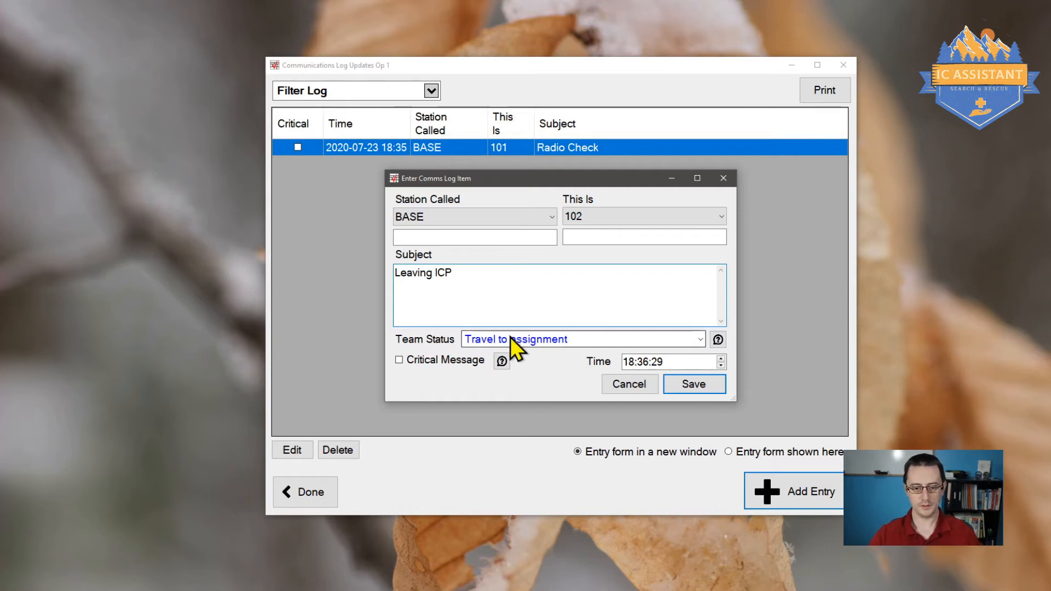
# Review the available team status options, keep Travel to assignment, and save the log entry from 102
pyautogui.click(527, 342)
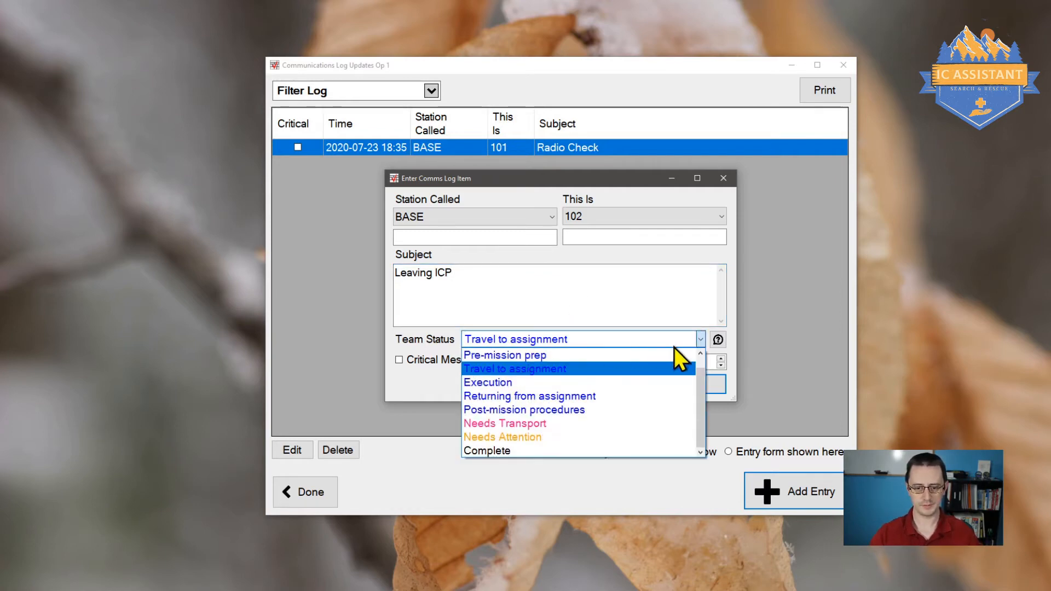
pyautogui.scroll(1, 700, 380)
pyautogui.scroll(-1, 705, 372)
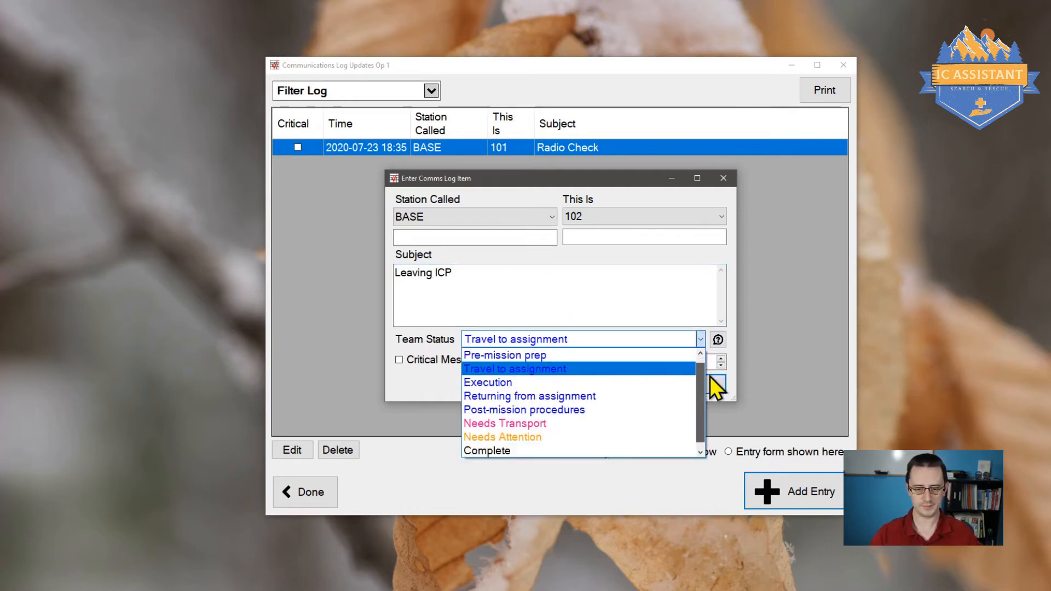
pyautogui.scroll(1, 710, 372)
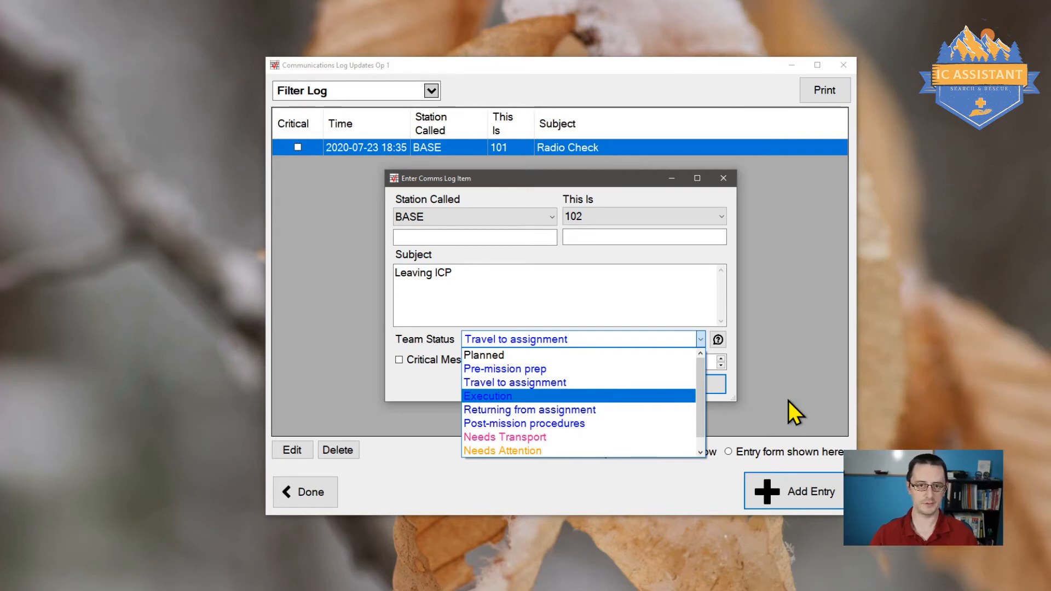
pyautogui.scroll(-1, 602, 413)
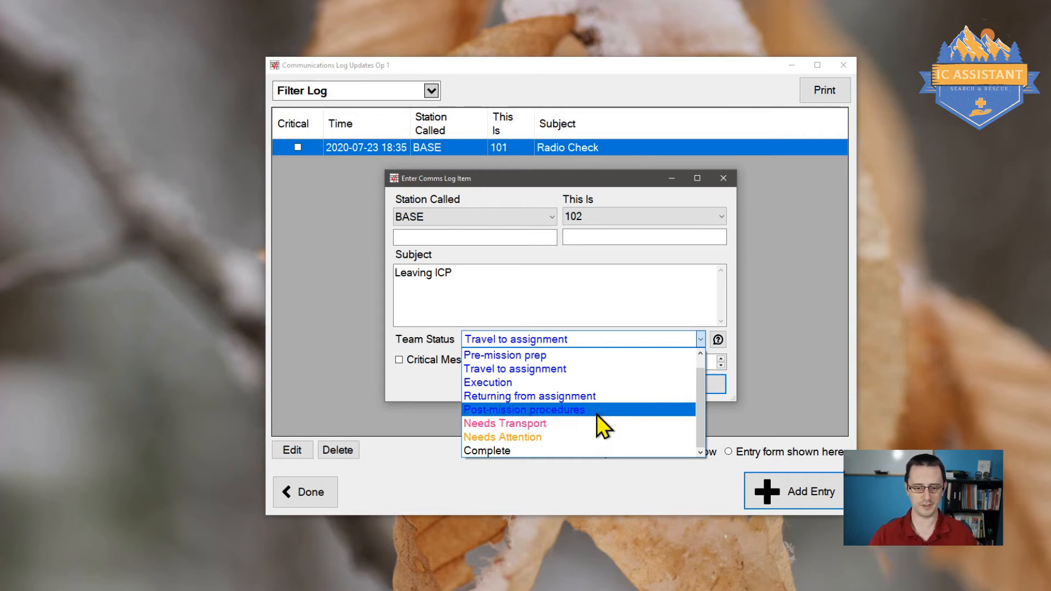
pyautogui.scroll(1, 612, 383)
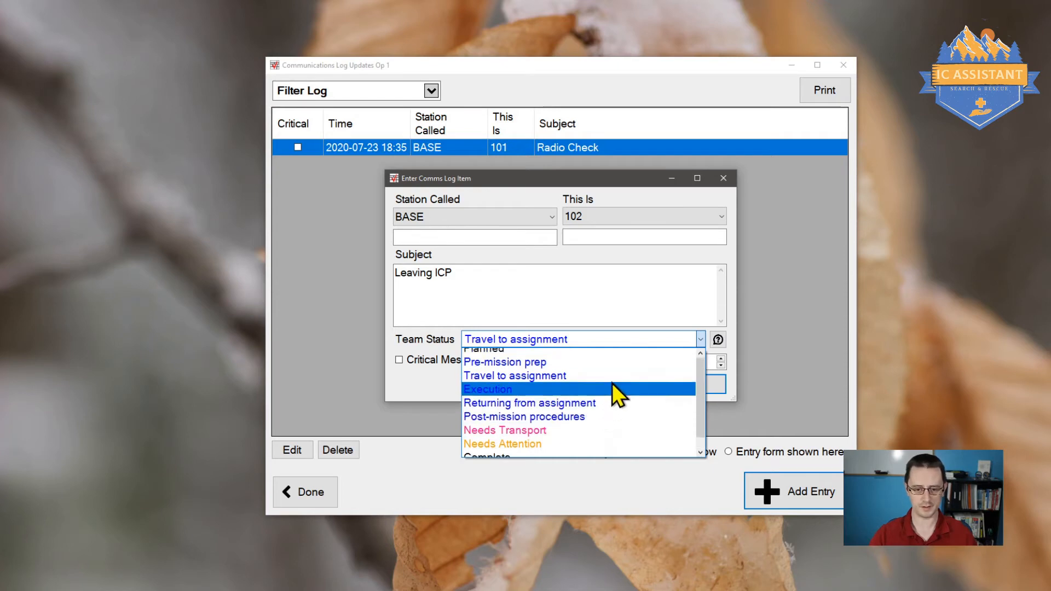
pyautogui.click(680, 303)
pyautogui.click(716, 388)
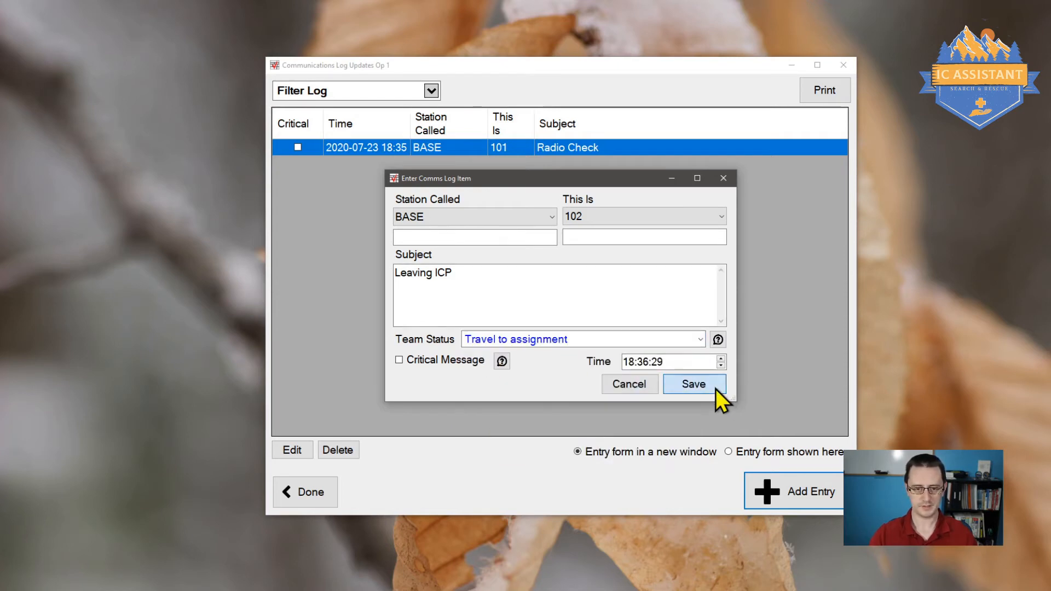
# Log a communication to BASE from 103 with team status Needs Attention and subject Needs to talk to Ops, and save it
pyautogui.click(807, 501)
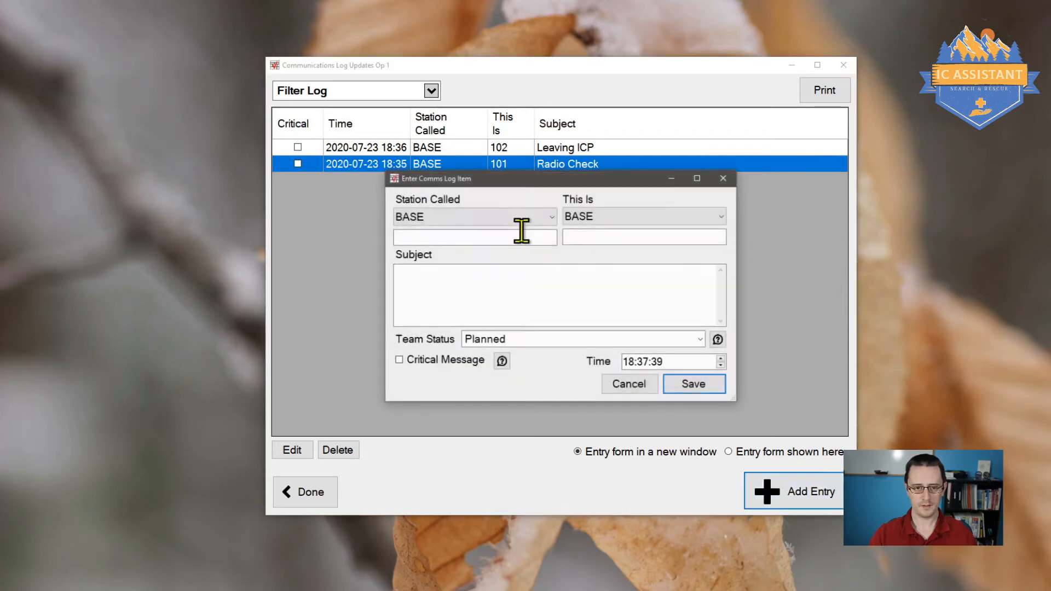
pyautogui.click(586, 217)
pyautogui.click(625, 271)
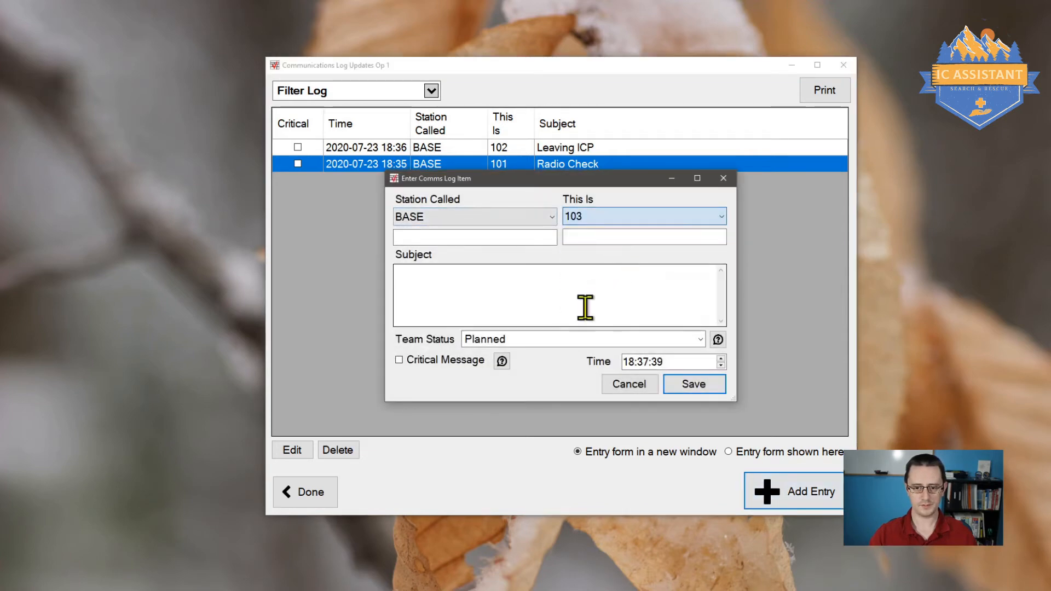
pyautogui.click(547, 344)
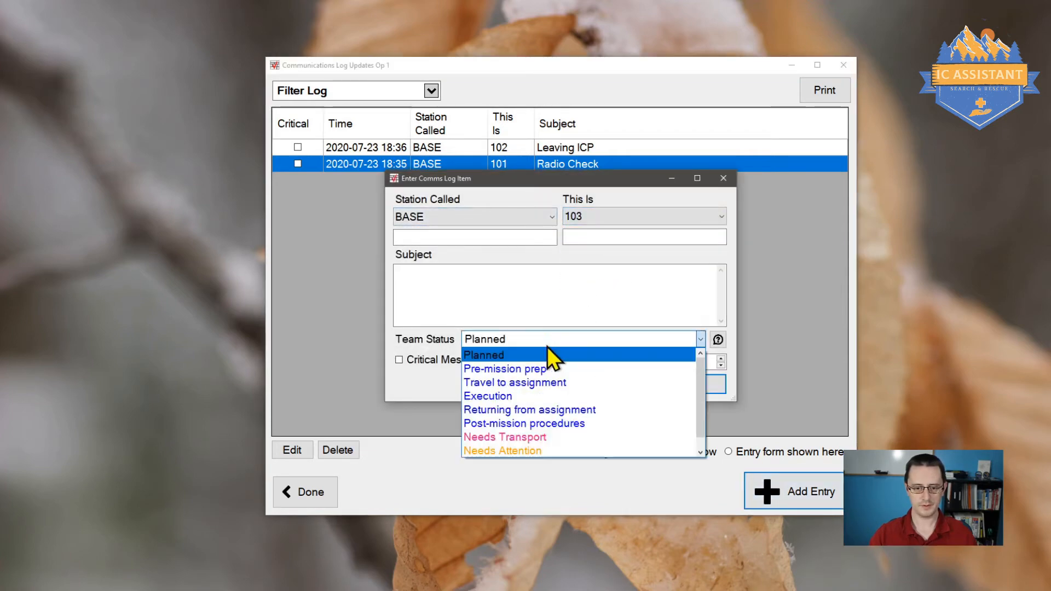
pyautogui.click(553, 447)
pyautogui.click(509, 279)
pyautogui.write('N')
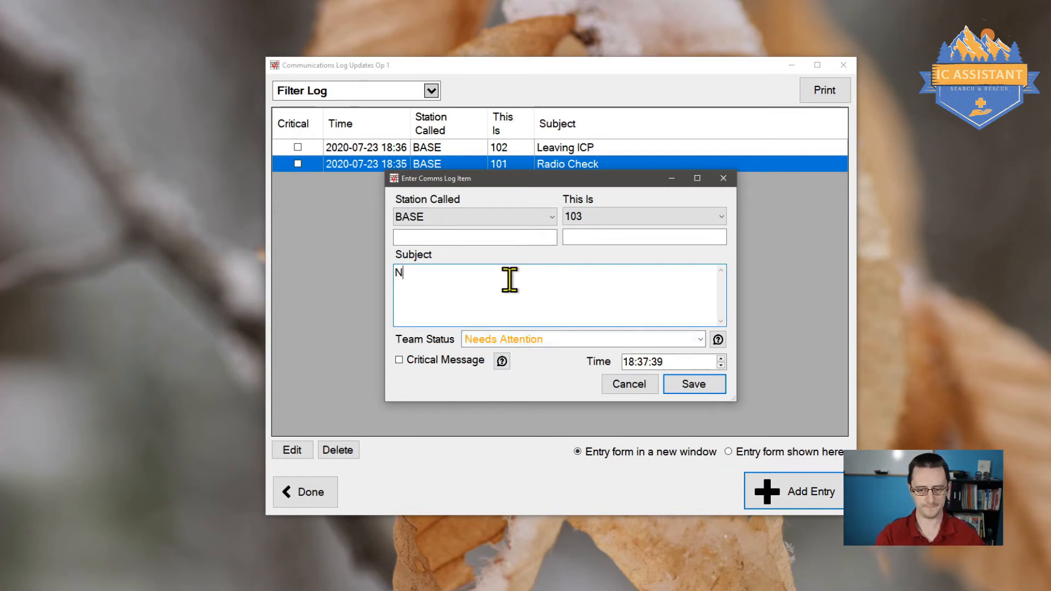
pyautogui.write('eeds to talk to ')
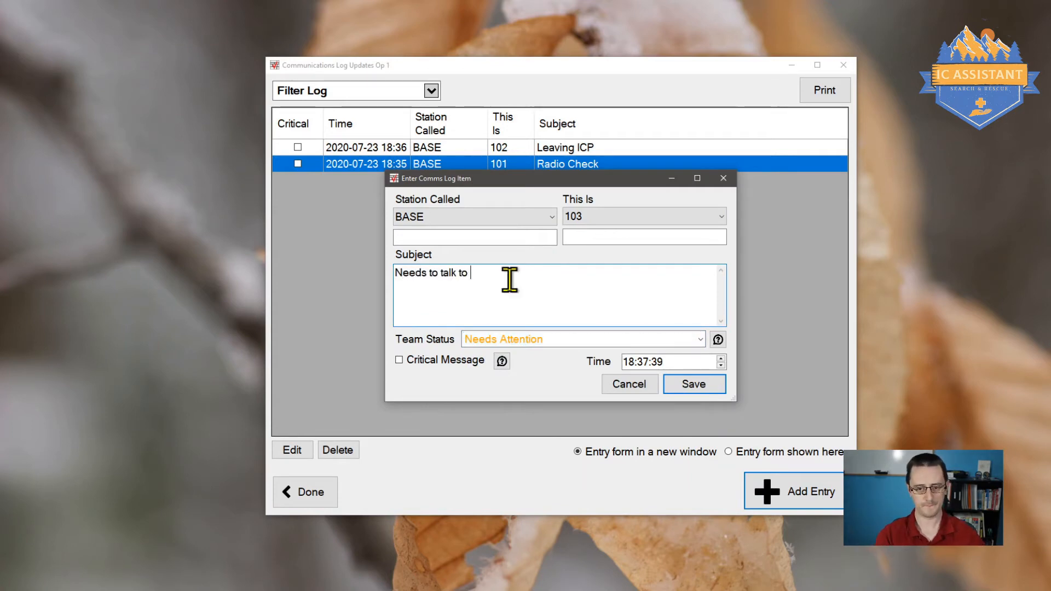
pyautogui.write('Ops')
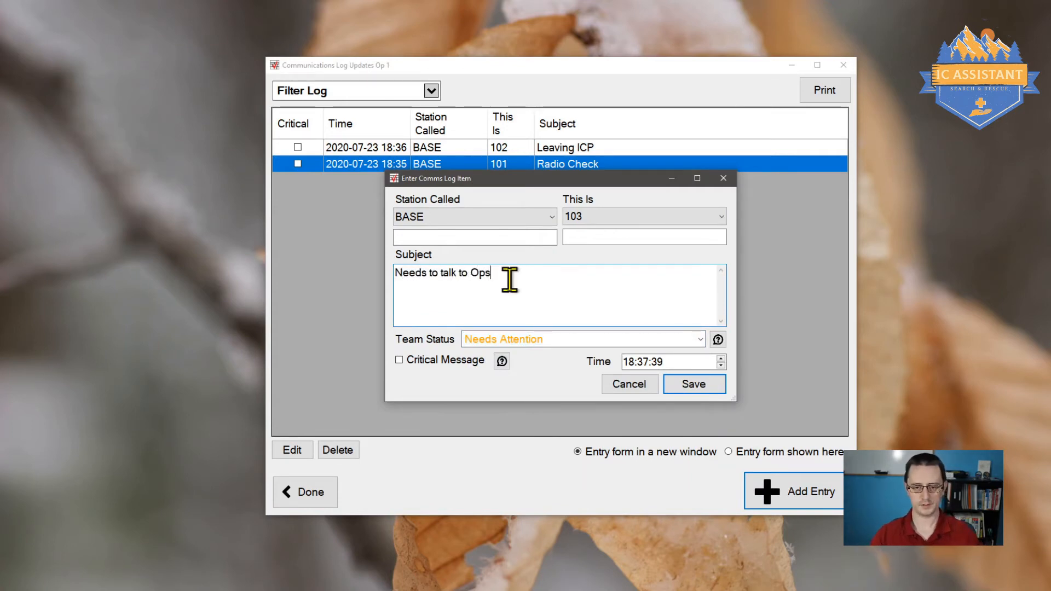
pyautogui.click(691, 386)
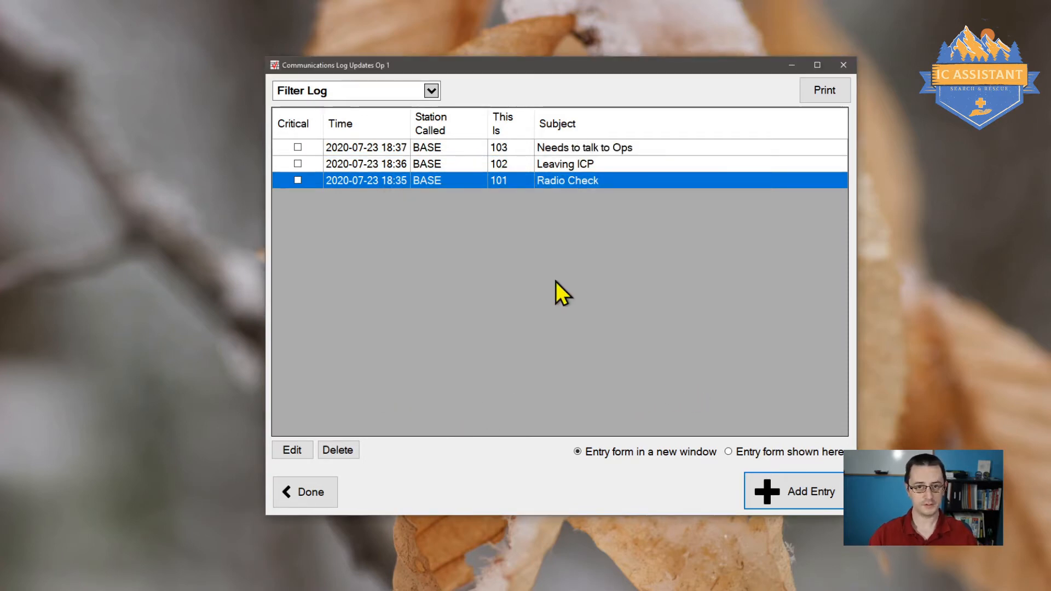
# Log a critical message to BASE from 101 with team status Execution and subject Found a clue, and save it
pyautogui.click(771, 488)
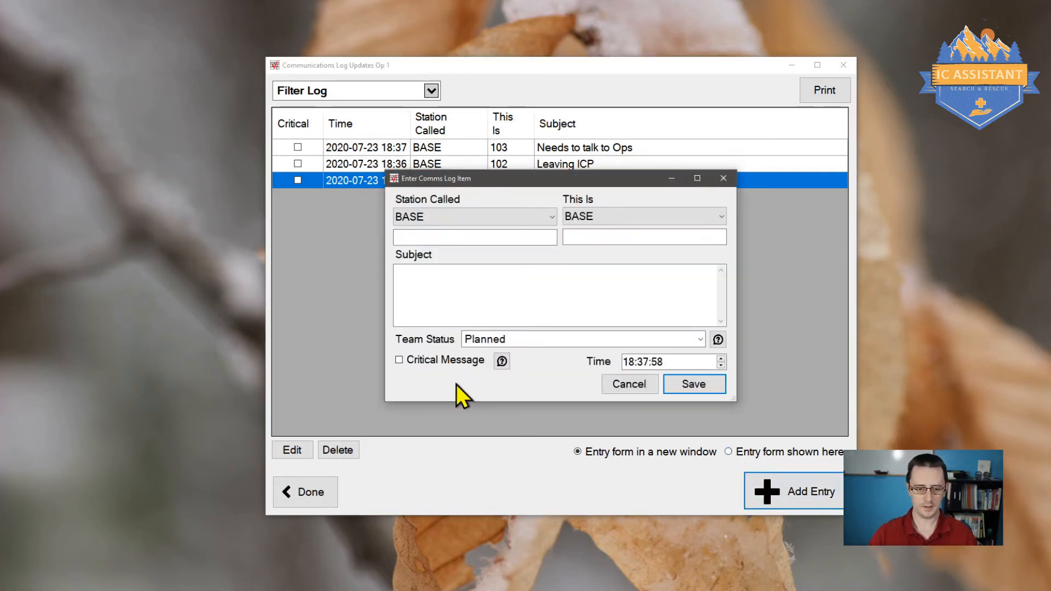
pyautogui.click(434, 361)
pyautogui.click(607, 216)
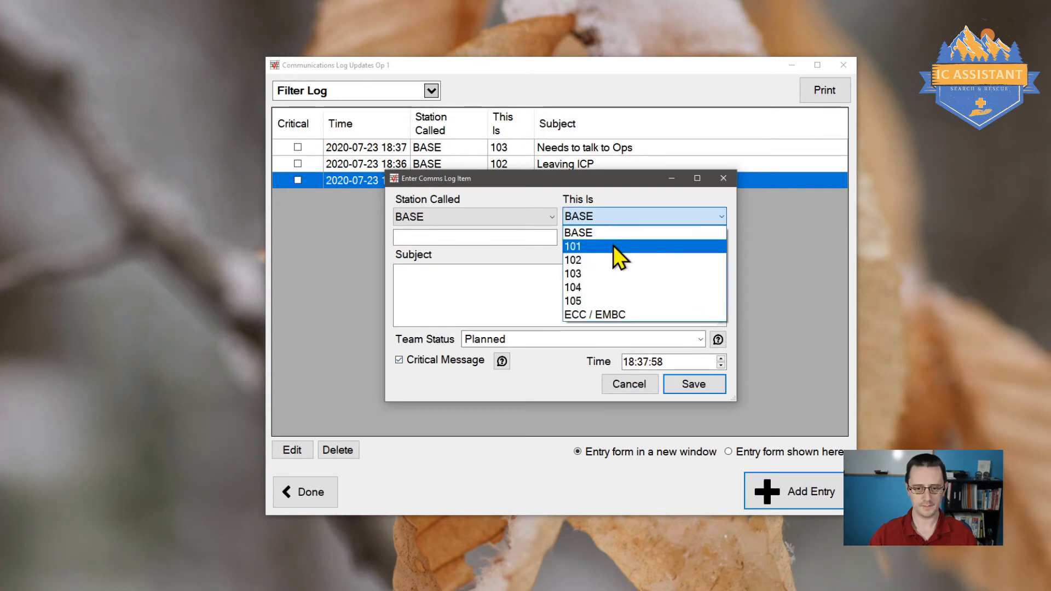
pyautogui.click(613, 245)
pyautogui.click(541, 340)
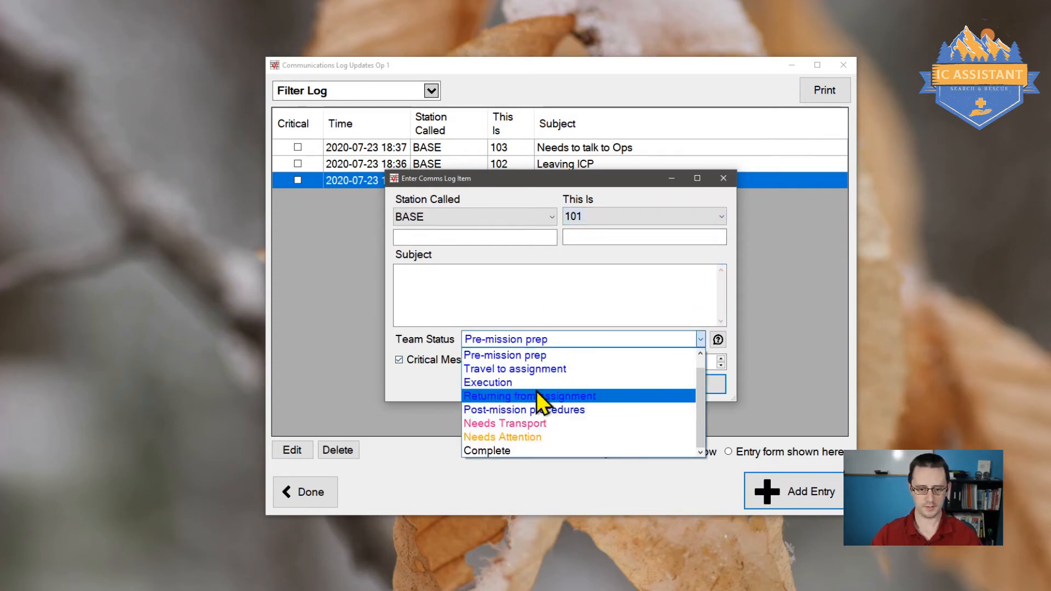
pyautogui.click(537, 384)
pyautogui.click(516, 304)
pyautogui.write('Found a clue')
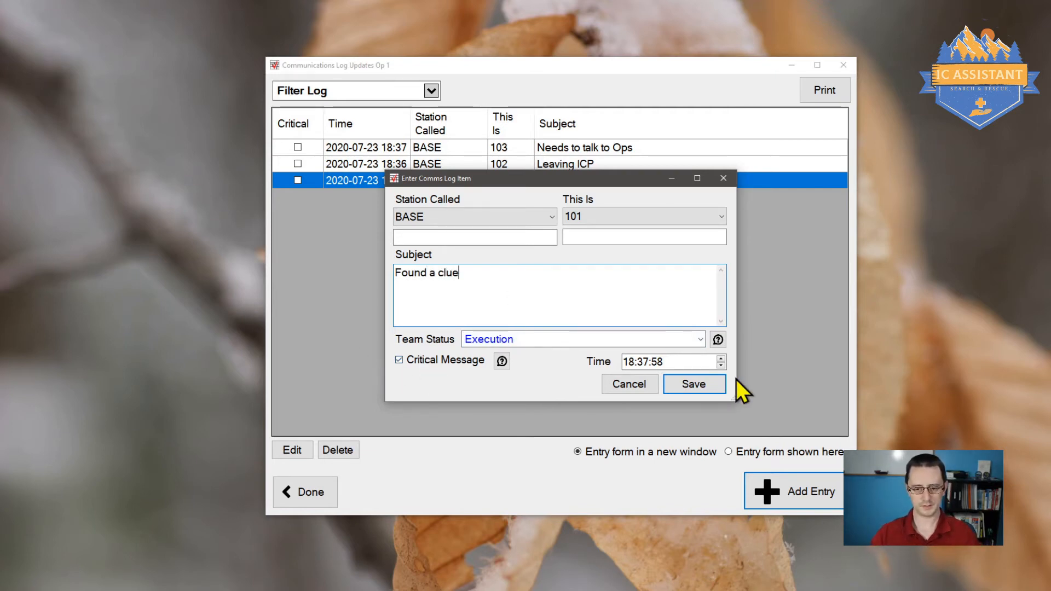
pyautogui.click(684, 385)
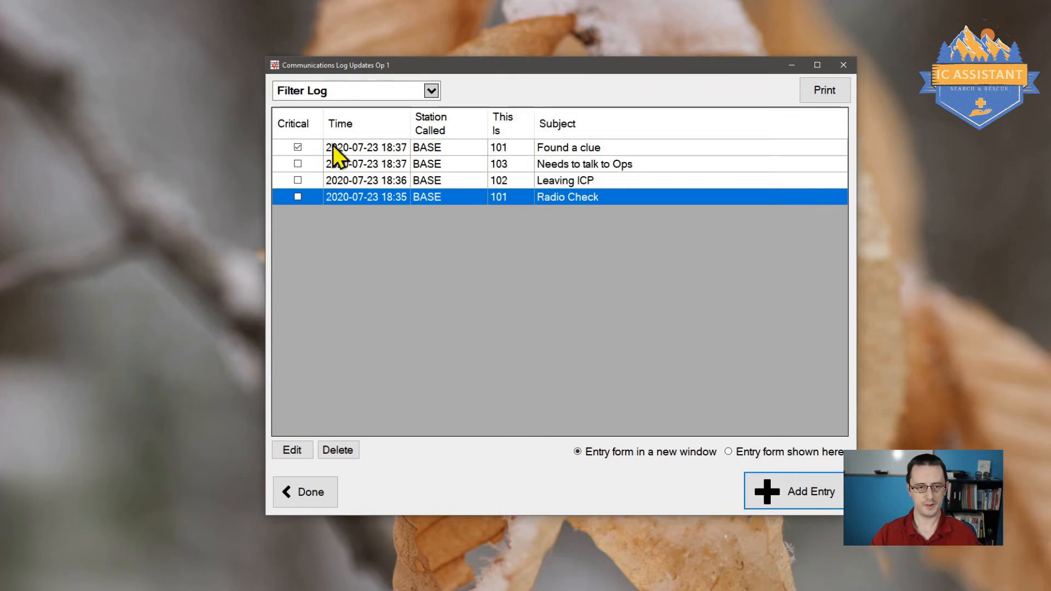
# Select the Found a clue entry and filter the communications log to critical updates only
pyautogui.click(307, 150)
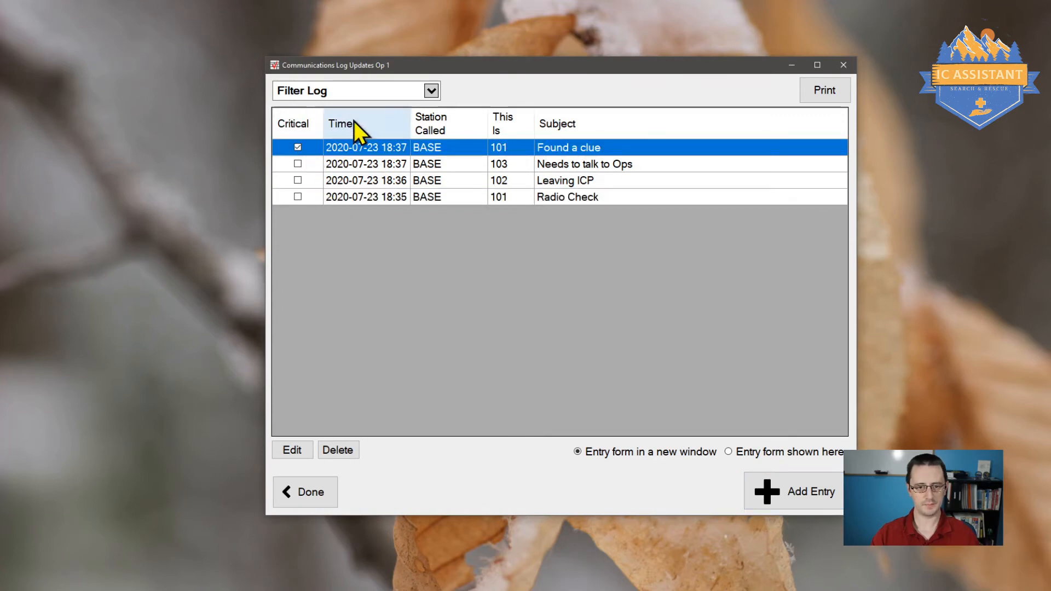
pyautogui.click(430, 91)
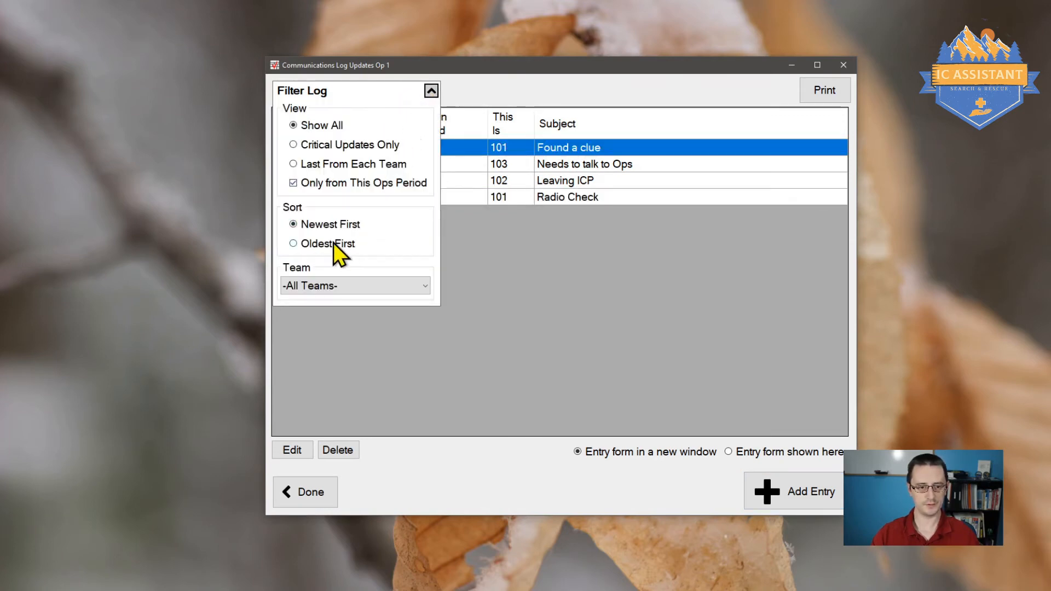
pyautogui.click(347, 145)
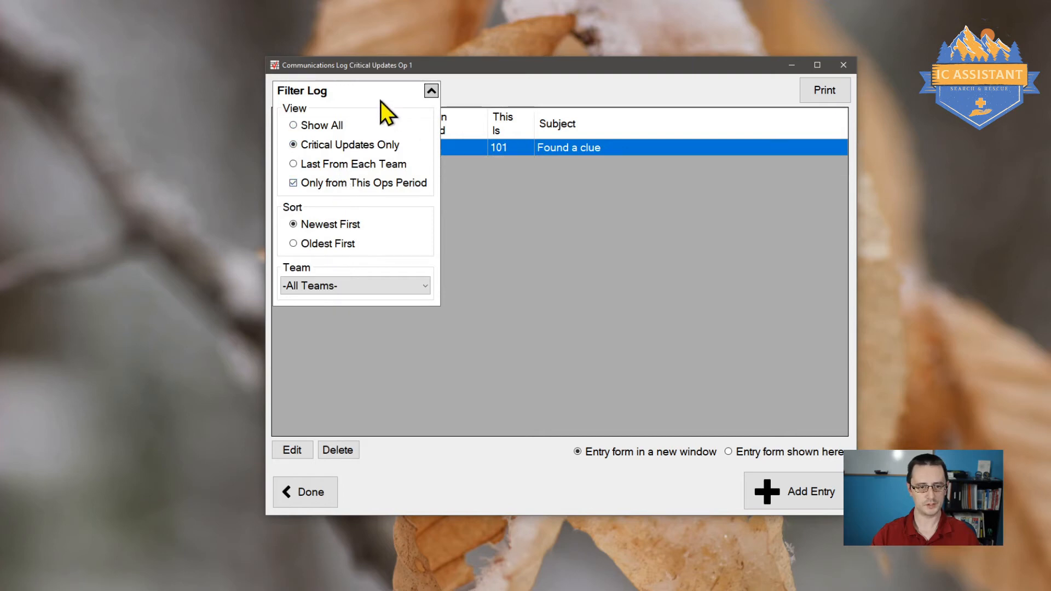
pyautogui.click(431, 91)
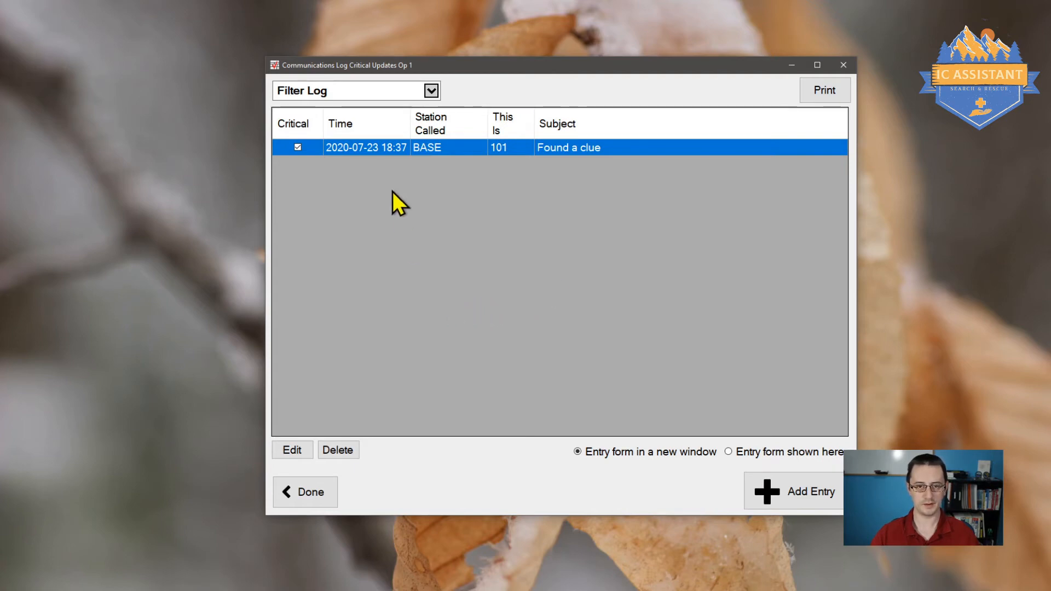
# Reset the communications log filter to show all entries
pyautogui.click(430, 91)
pyautogui.click(316, 126)
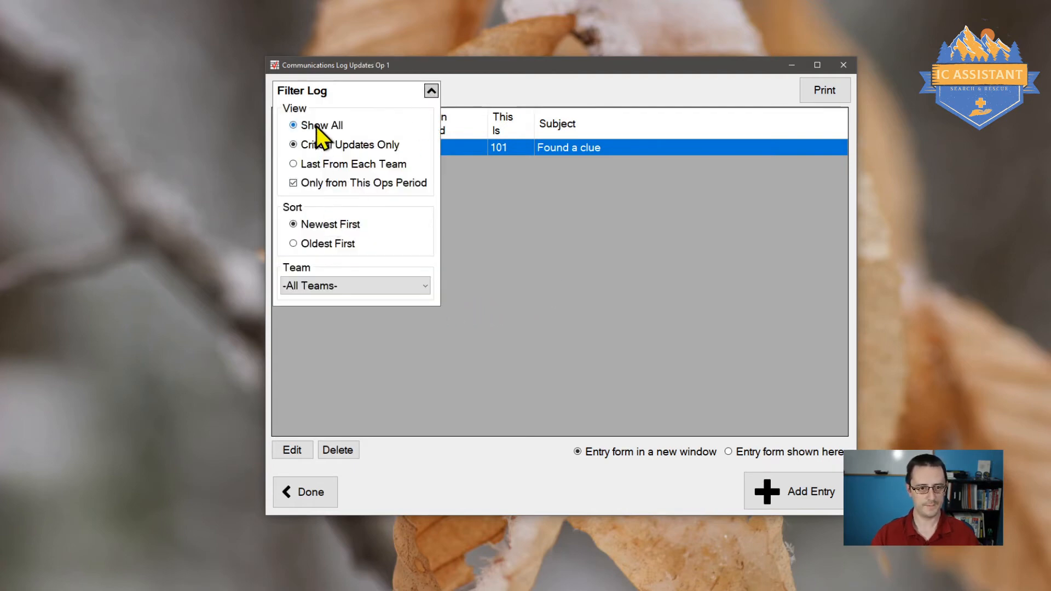
pyautogui.click(431, 91)
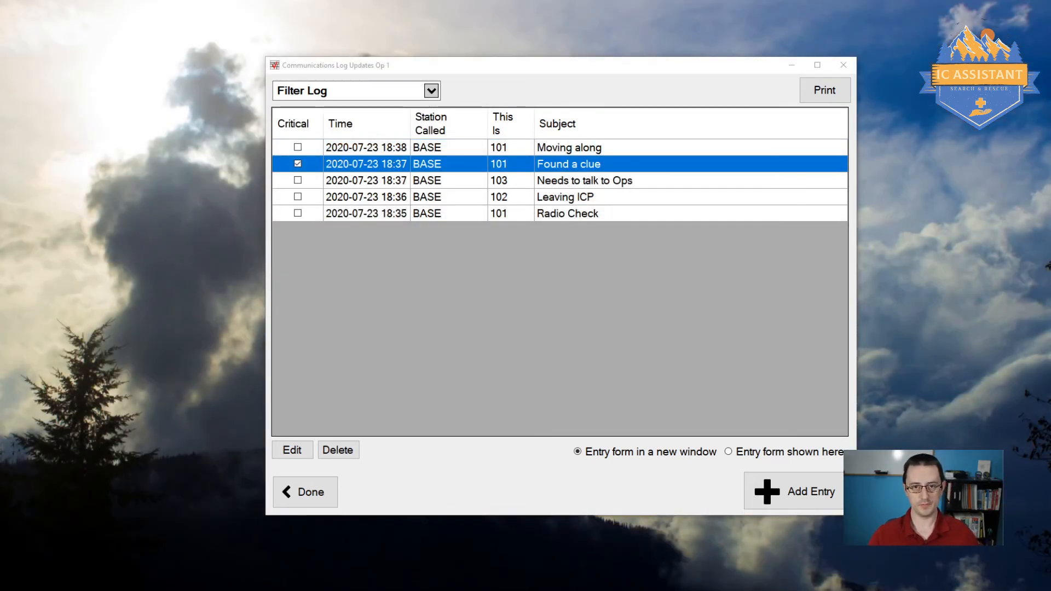
# Compare the two entry form placements and set the form to be shown within the communications log window
pyautogui.click(805, 453)
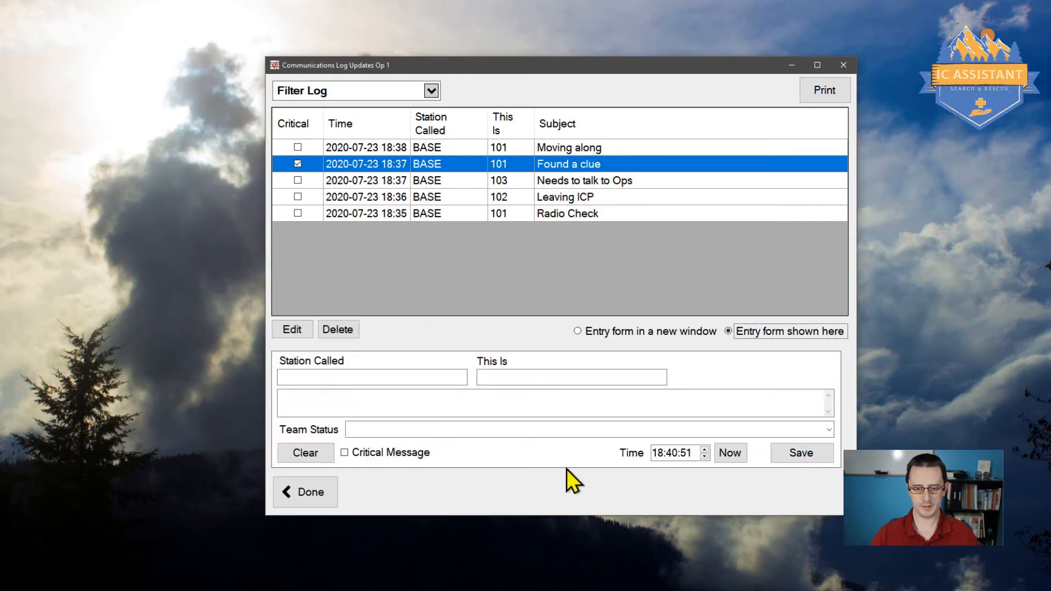
pyautogui.click(708, 332)
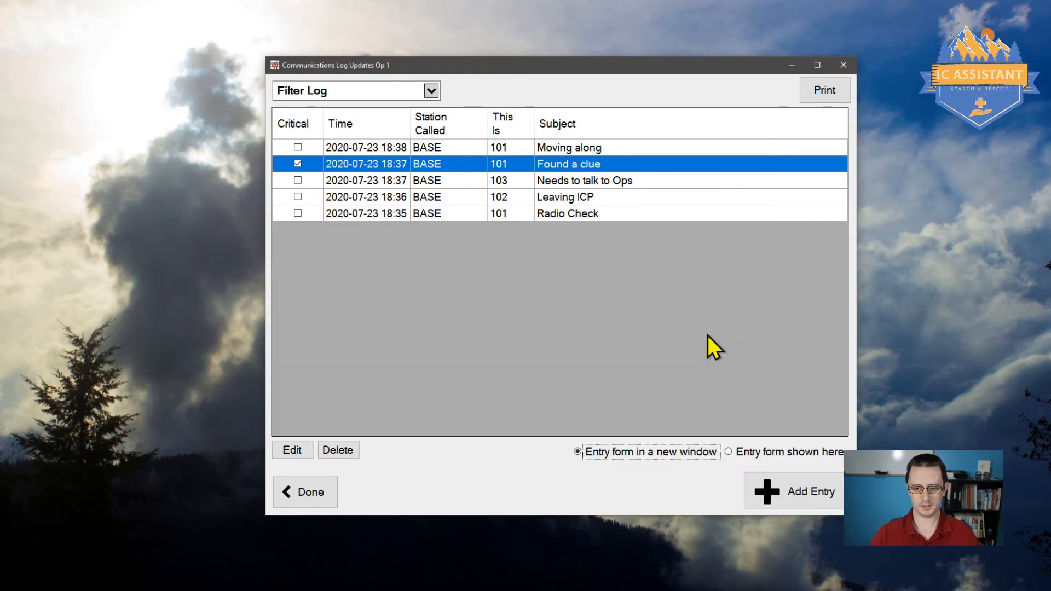
pyautogui.click(812, 451)
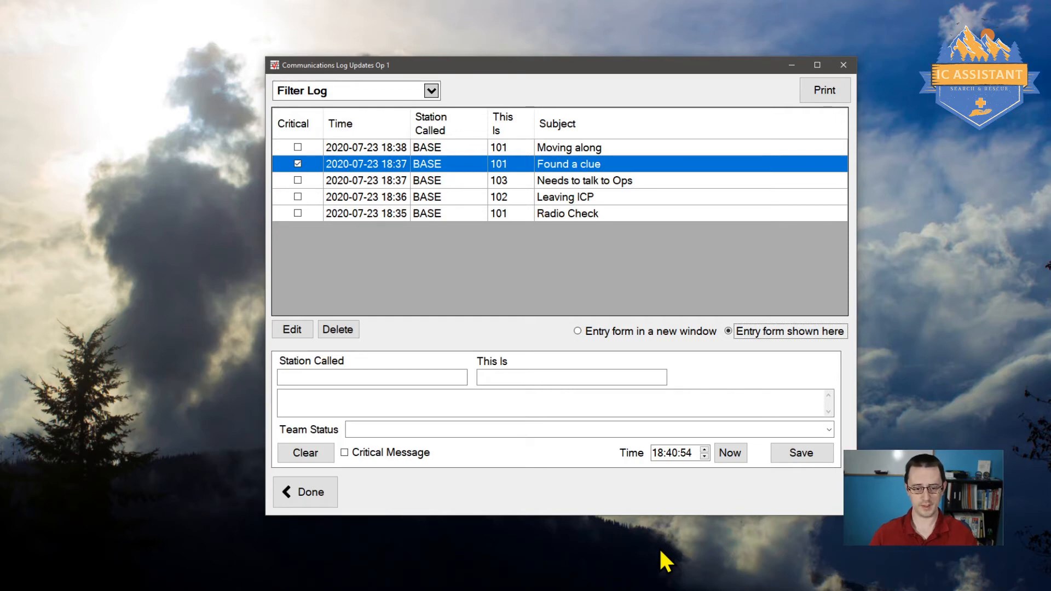
# Use the embedded form to log BASE called by 102, subject Found a thing, team status Execution, and save the entry
pyautogui.click(342, 378)
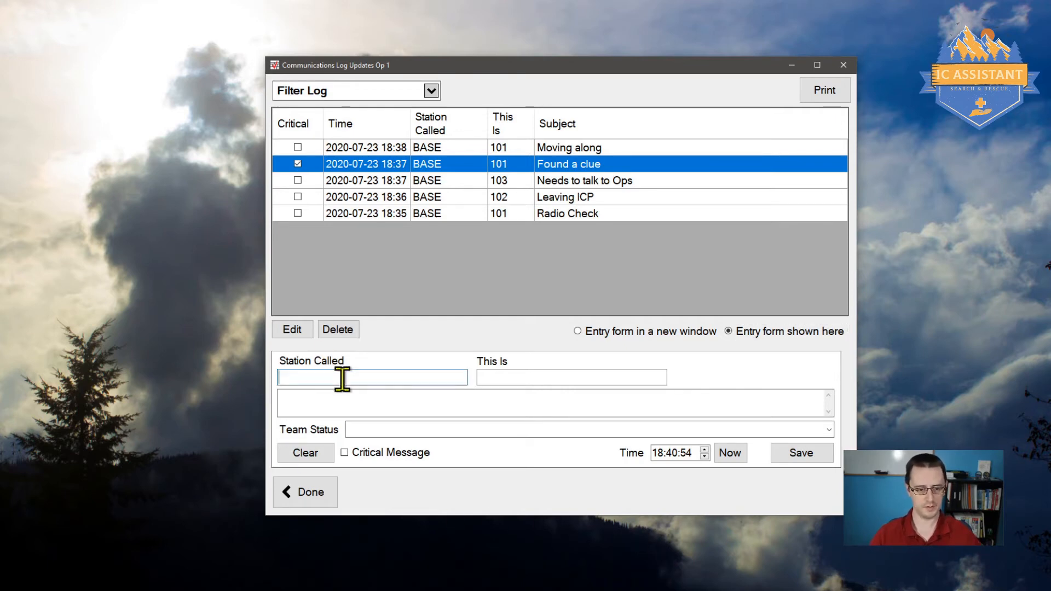
pyautogui.write('bas')
pyautogui.press('Tab')
pyautogui.write('102')
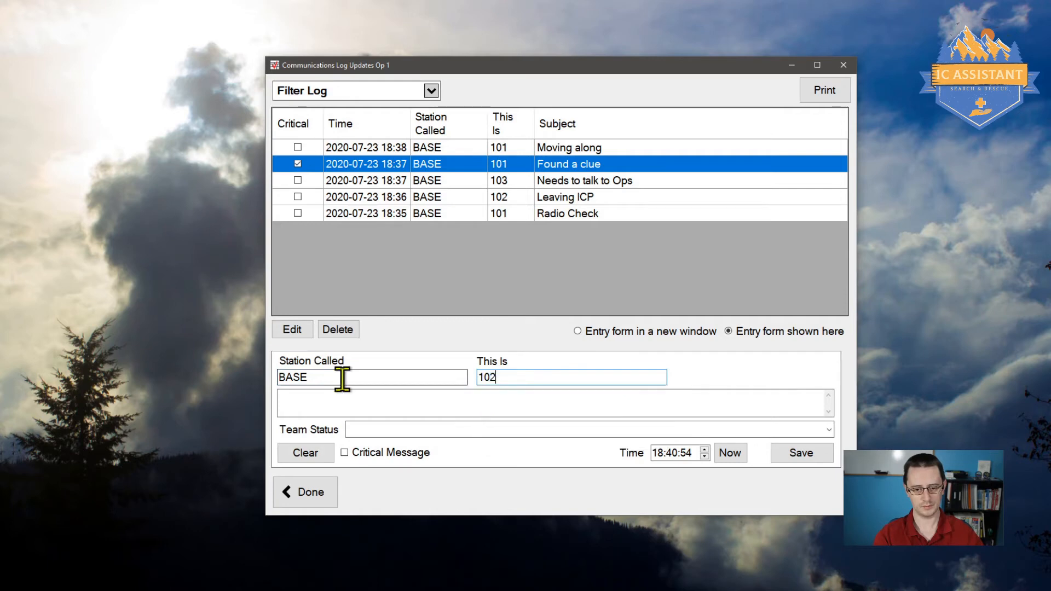
pyautogui.press('Tab')
pyautogui.write('Found a thing')
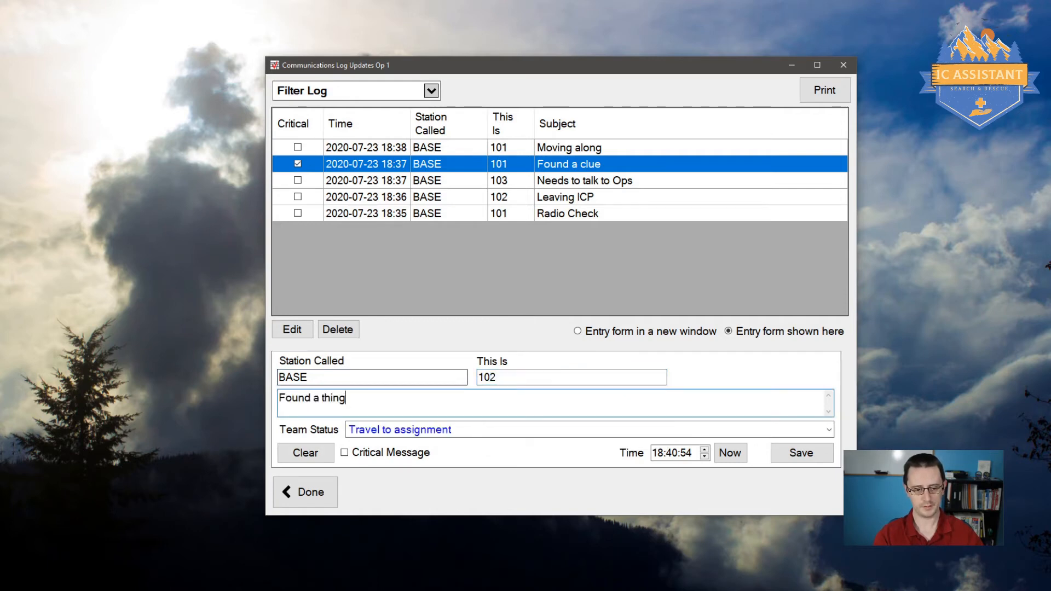
pyautogui.click(404, 433)
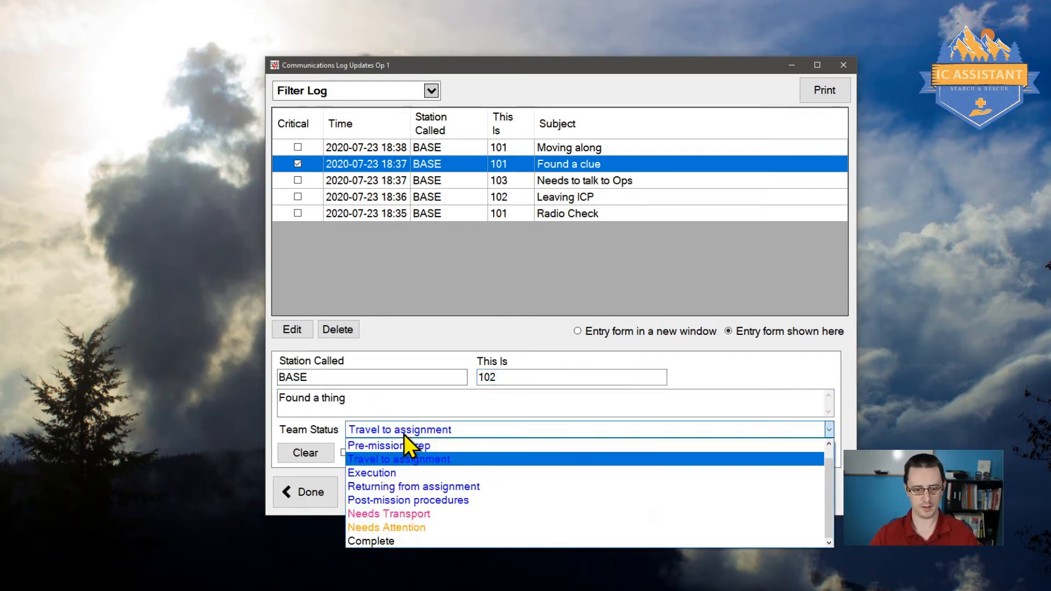
pyautogui.click(424, 473)
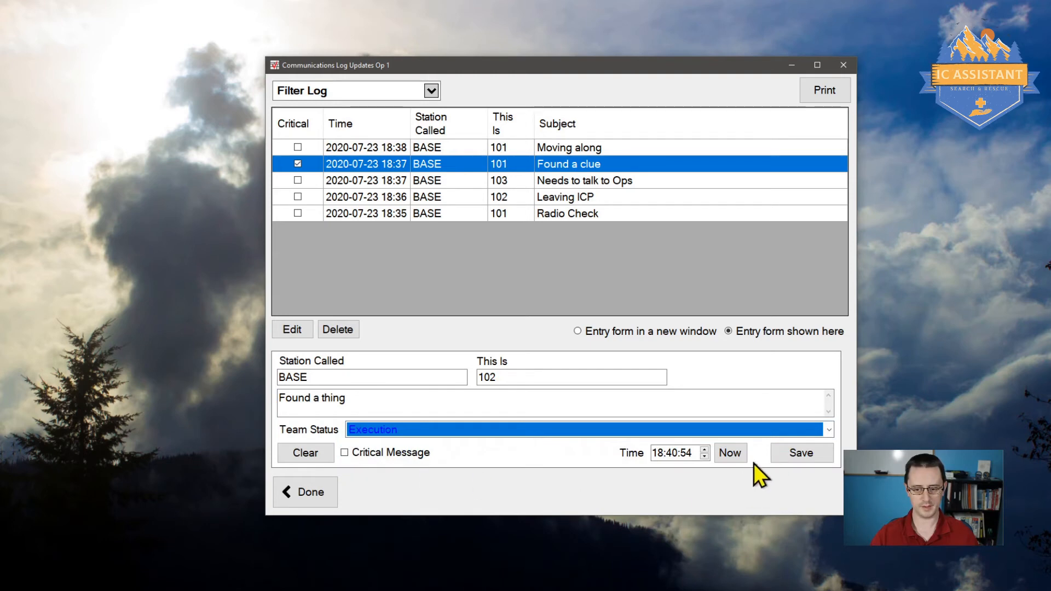
pyautogui.click(796, 454)
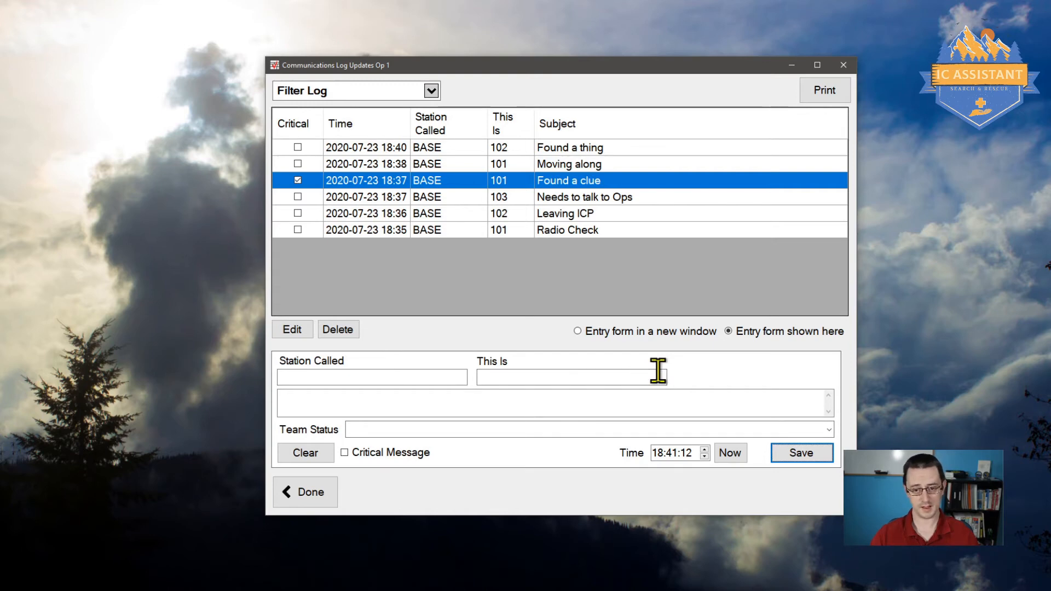
# Generate the printable ICS 309 radio log PDF, review it with the tools pane collapsed, and close it
pyautogui.click(812, 89)
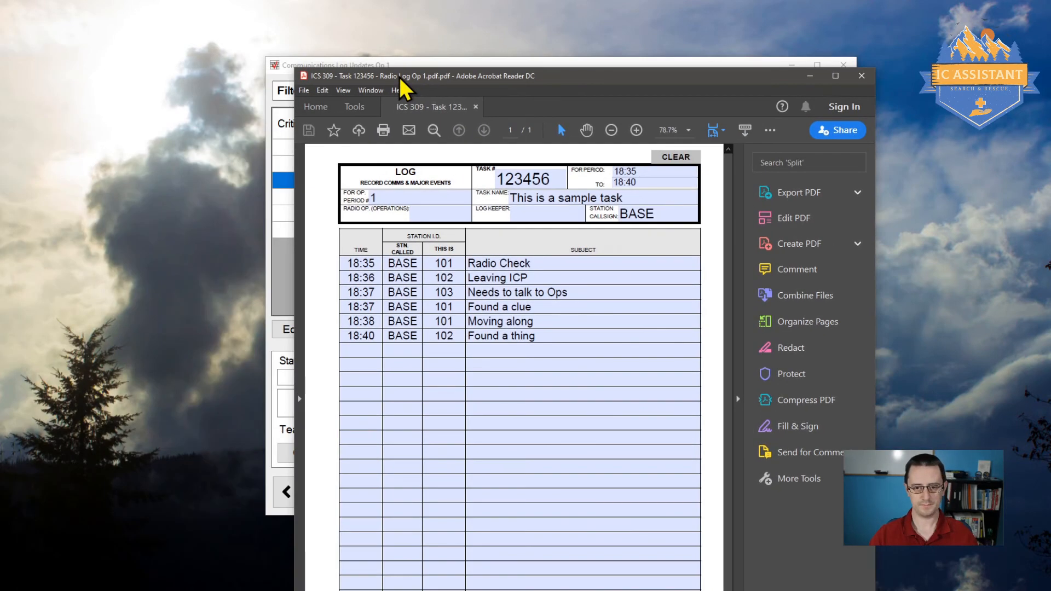
pyautogui.click(737, 400)
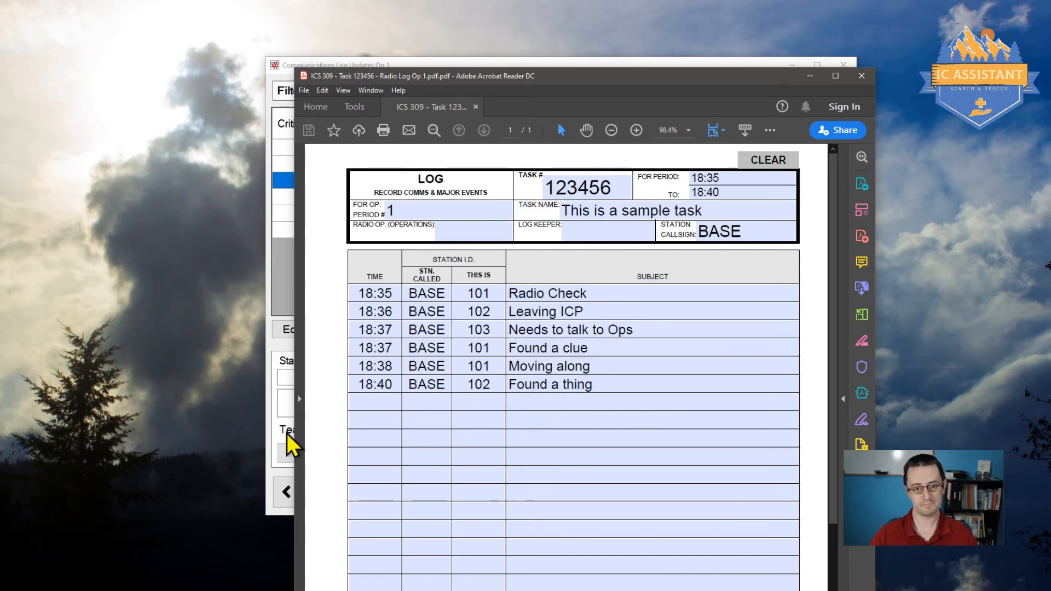
pyautogui.scroll(-3, 304, 412)
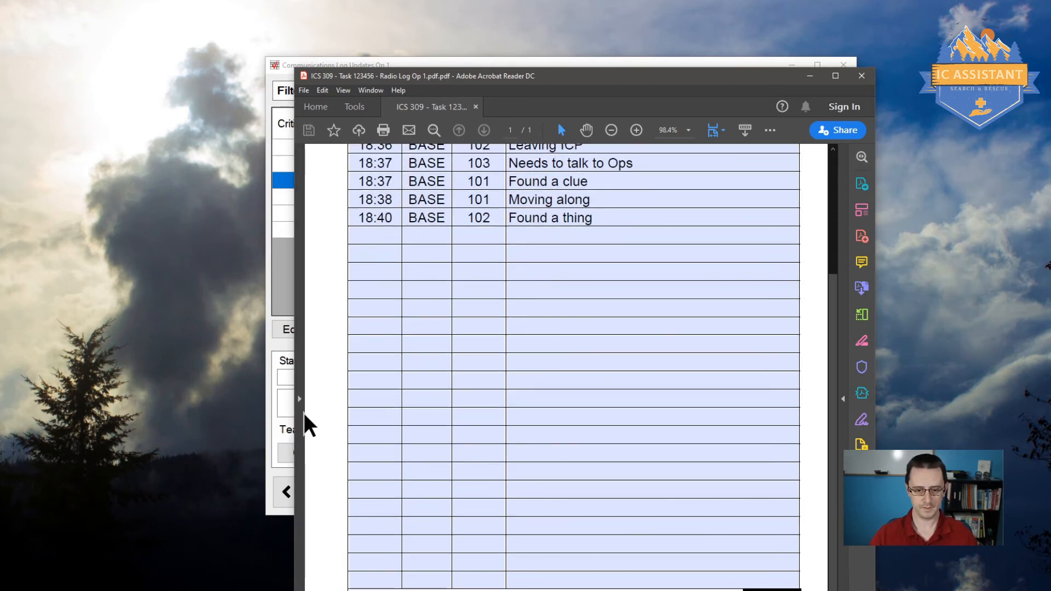
pyautogui.scroll(3, 304, 412)
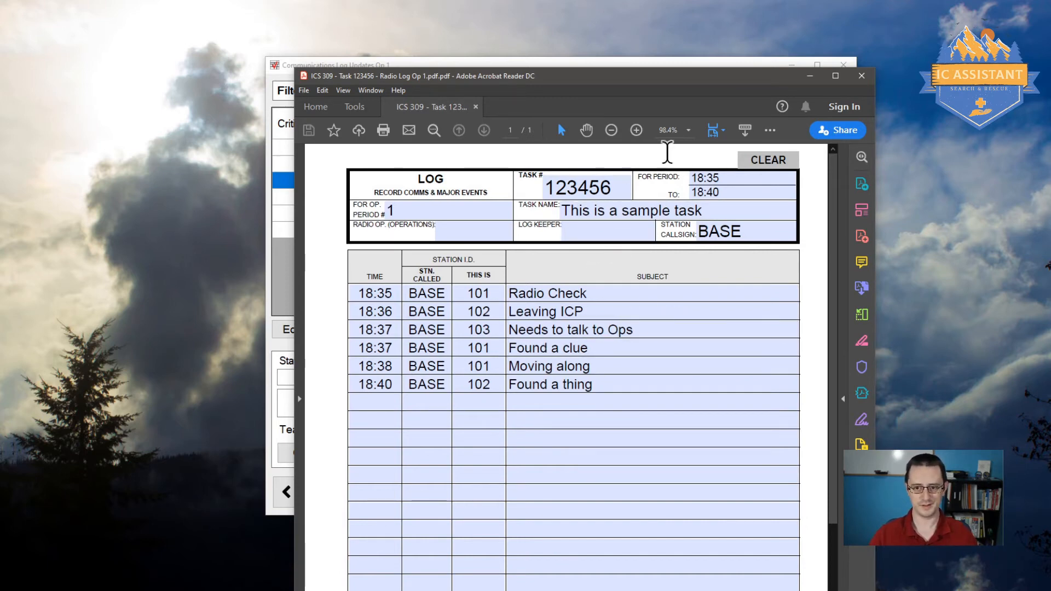
pyautogui.click(868, 78)
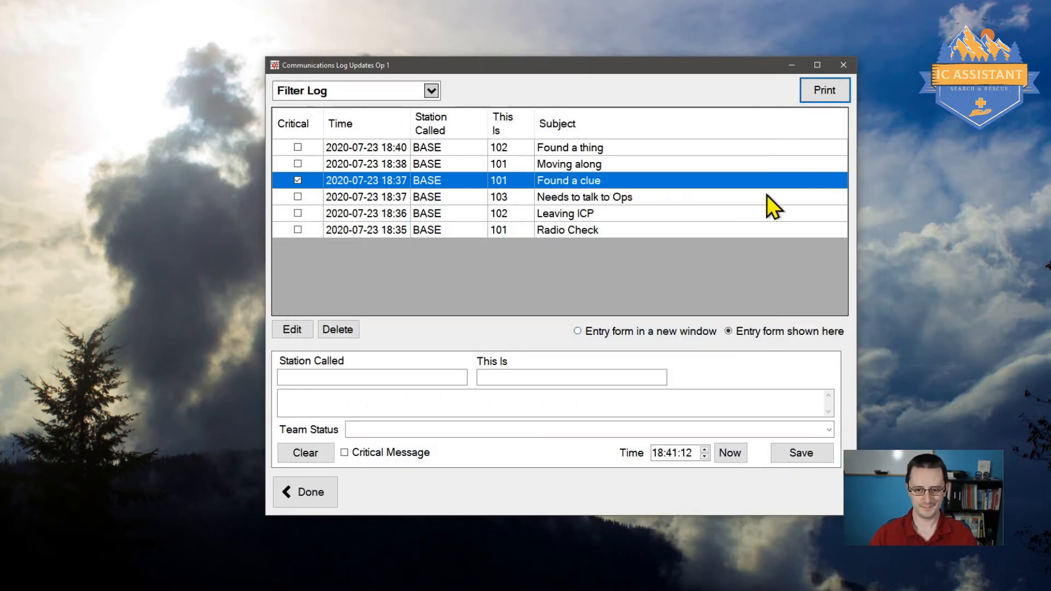
# Close the communications log and open the Members on Task list in a separate window, moved clear of the lower part of the main form
pyautogui.click(844, 63)
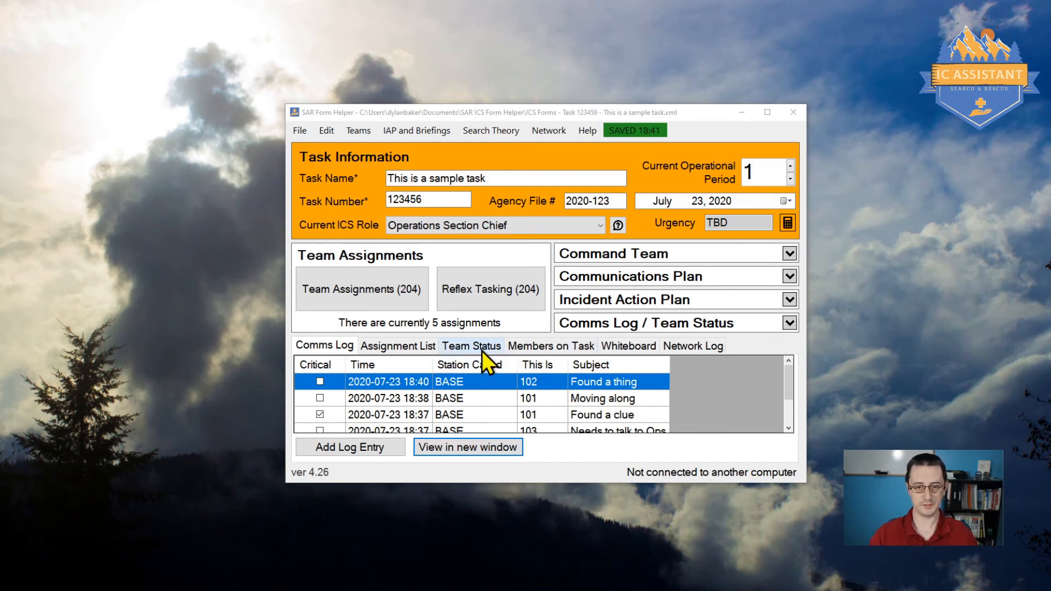
pyautogui.click(529, 348)
pyautogui.click(555, 446)
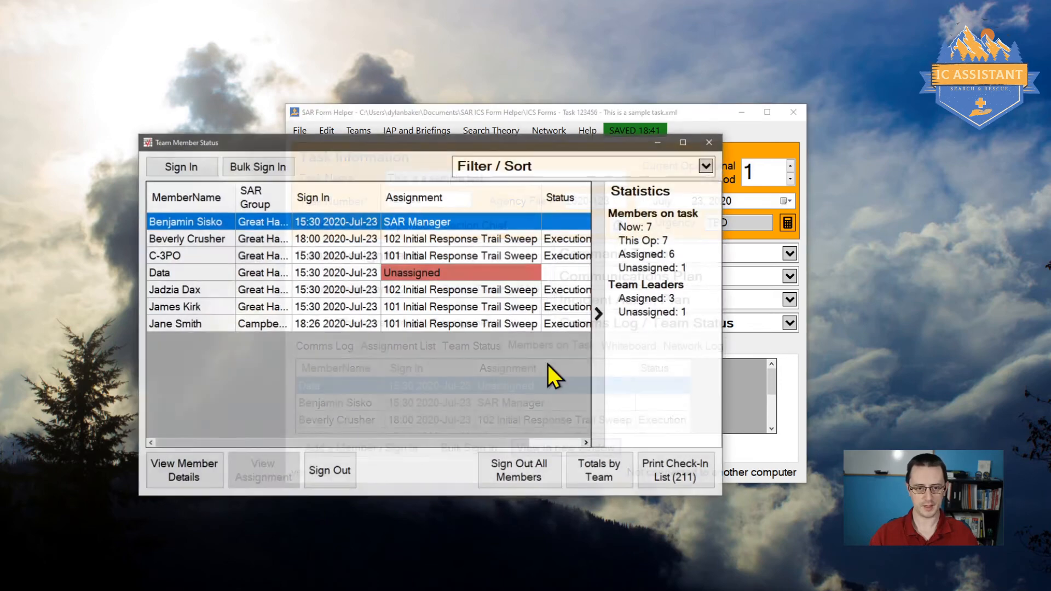
pyautogui.moveTo(483, 146); pyautogui.dragTo(411, 14)
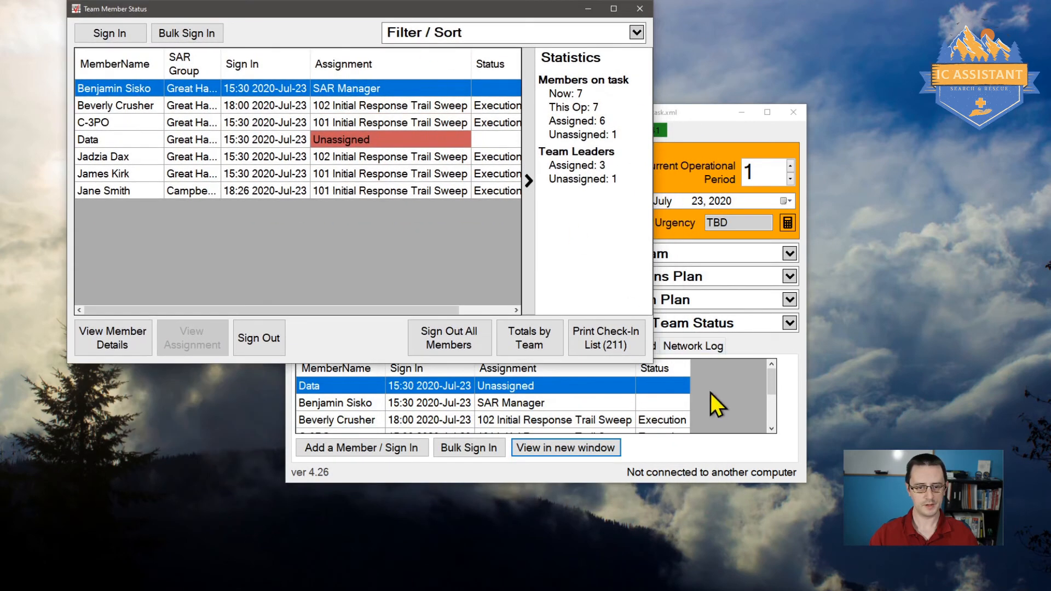
# Enlarge the Team Member Status window and examine the assignments and statuses of deployed, SAR Manager and unassigned members
pyautogui.moveTo(651, 361); pyautogui.dragTo(888, 524)
pyautogui.click(507, 110)
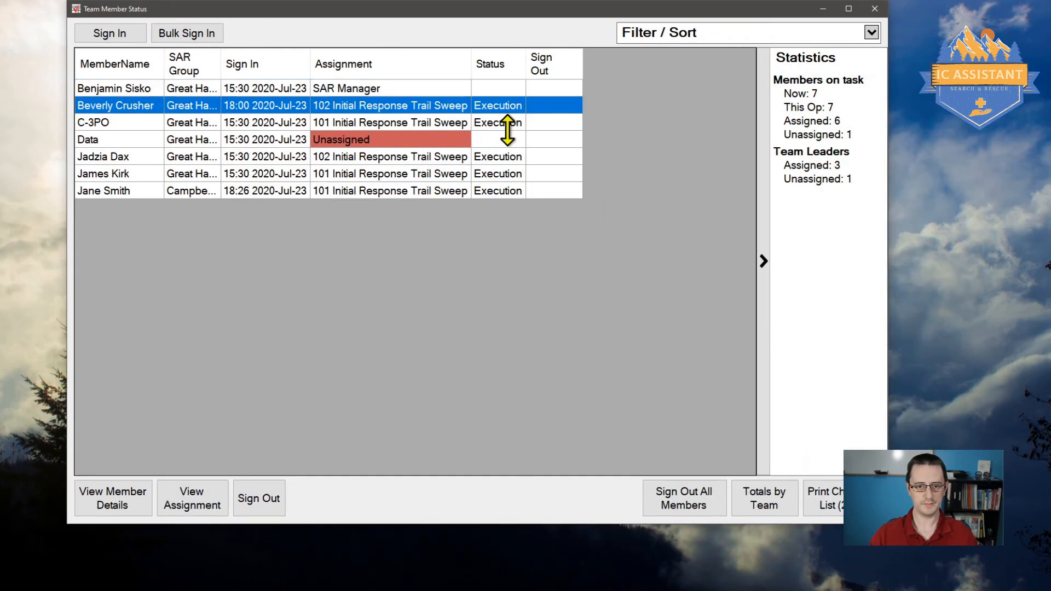
pyautogui.click(510, 125)
pyautogui.click(511, 158)
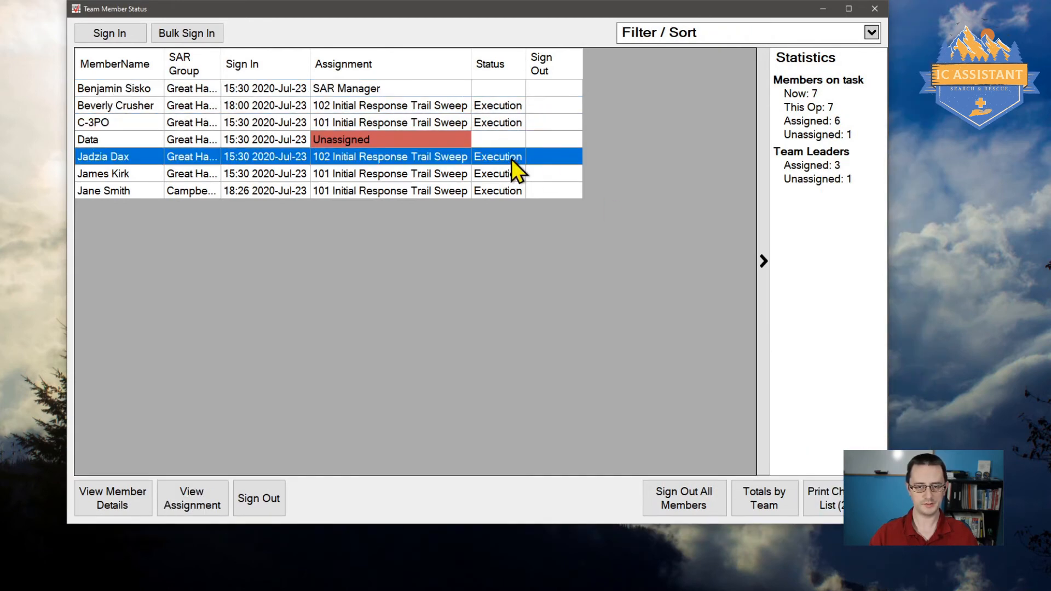
pyautogui.click(377, 88)
pyautogui.click(376, 140)
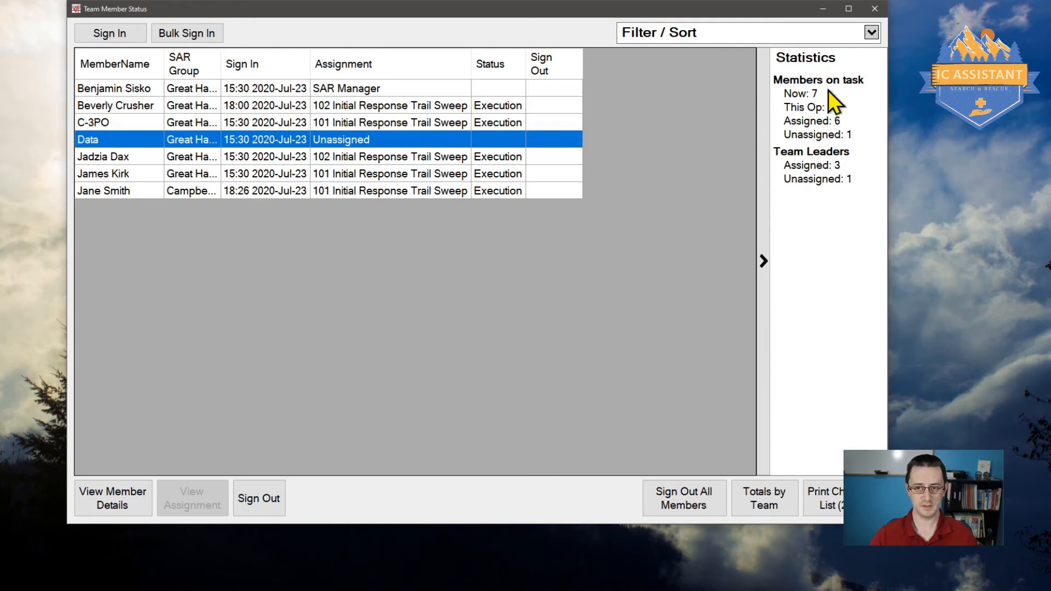
# Try the GSTL, SAR Manager, Tracker, Rope Rescue and First Aid qualification filters one at a time on the member list, clearing each
pyautogui.click(871, 33)
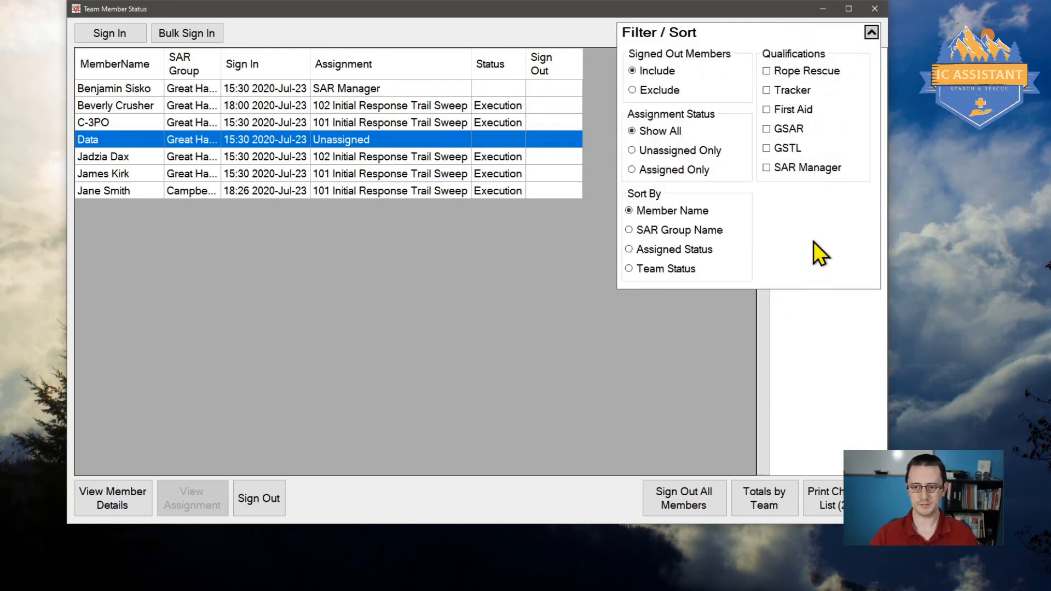
pyautogui.click(790, 149)
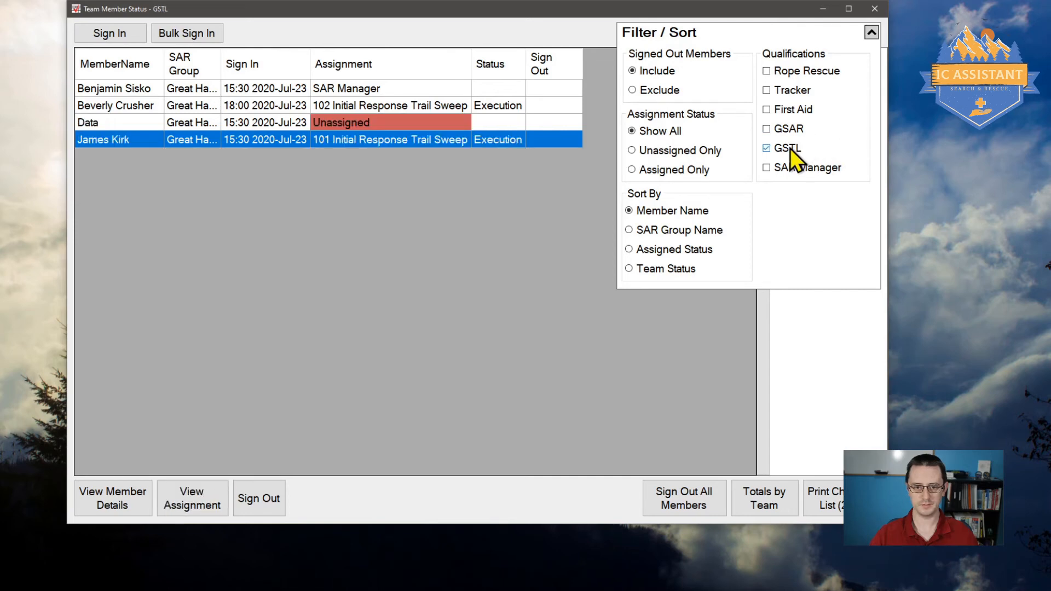
pyautogui.click(789, 149)
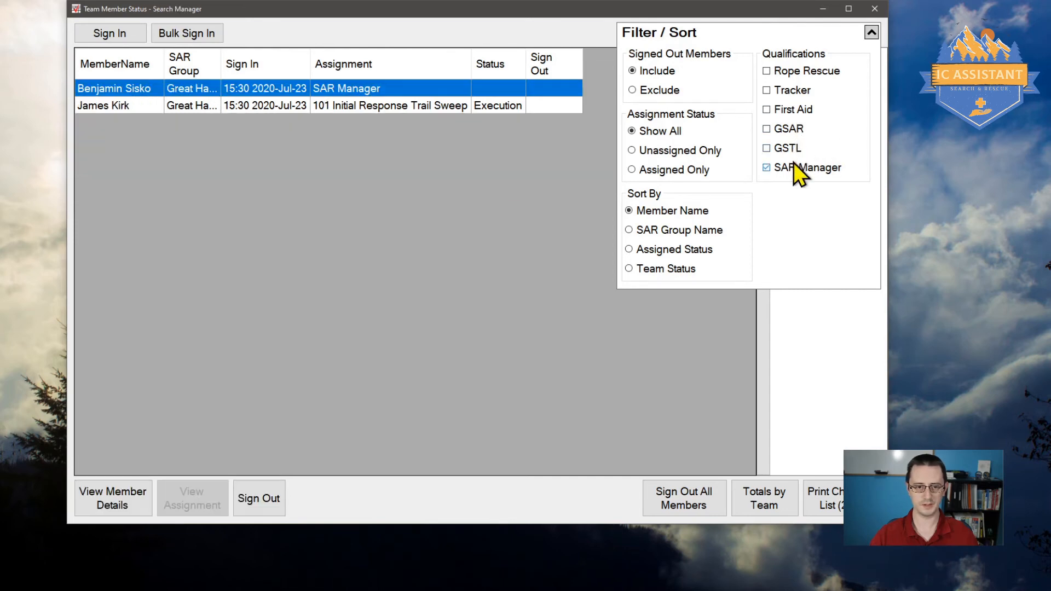
pyautogui.click(793, 164)
pyautogui.click(805, 92)
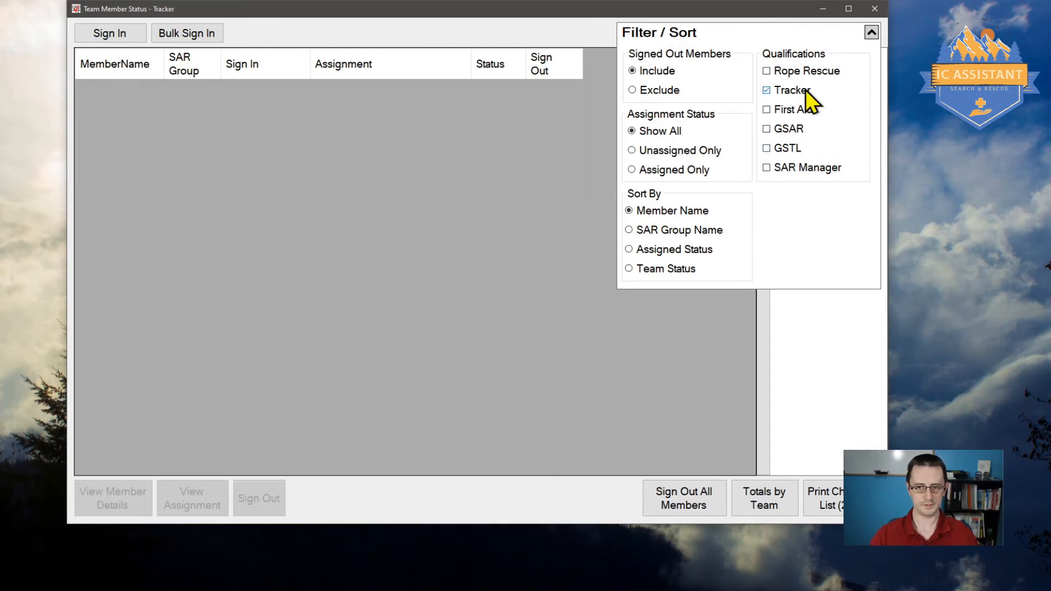
pyautogui.click(805, 92)
pyautogui.click(810, 73)
pyautogui.click(810, 73)
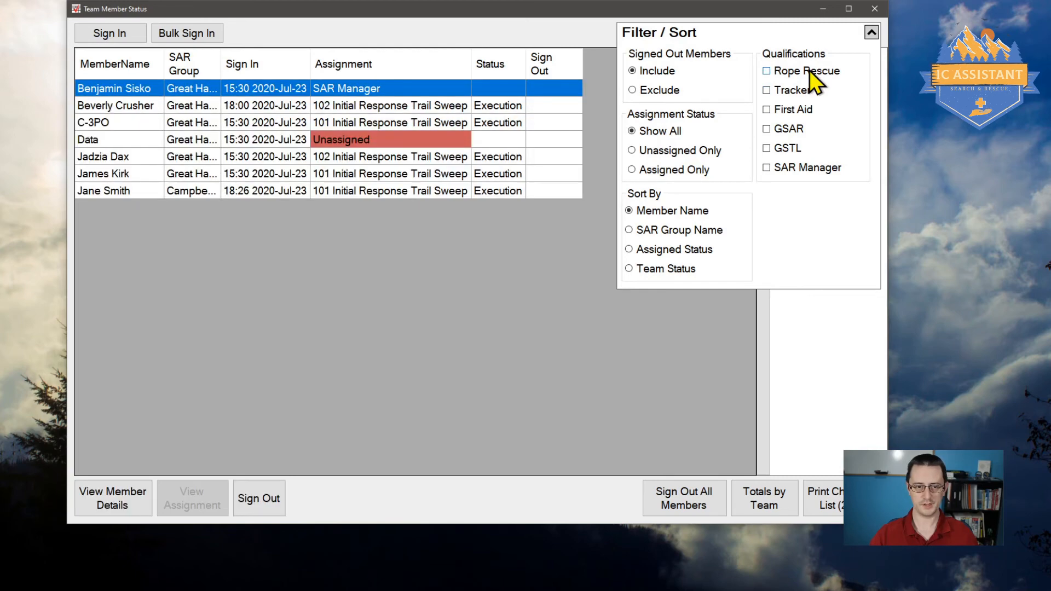
pyautogui.click(794, 114)
pyautogui.click(793, 114)
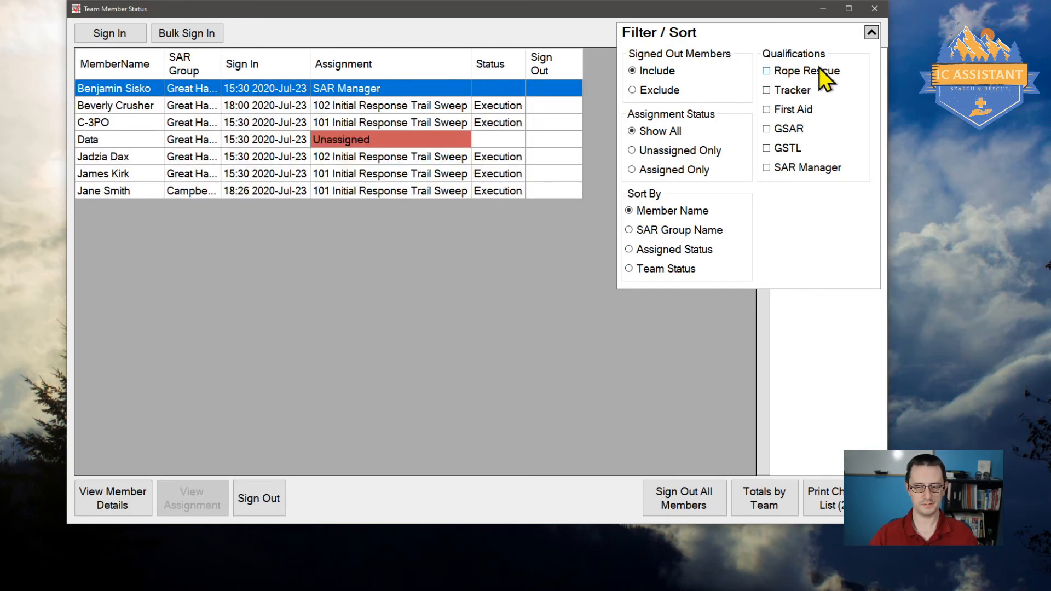
# Collapse the filter options and the statistics pane, and close the Team Member Status window
pyautogui.click(871, 33)
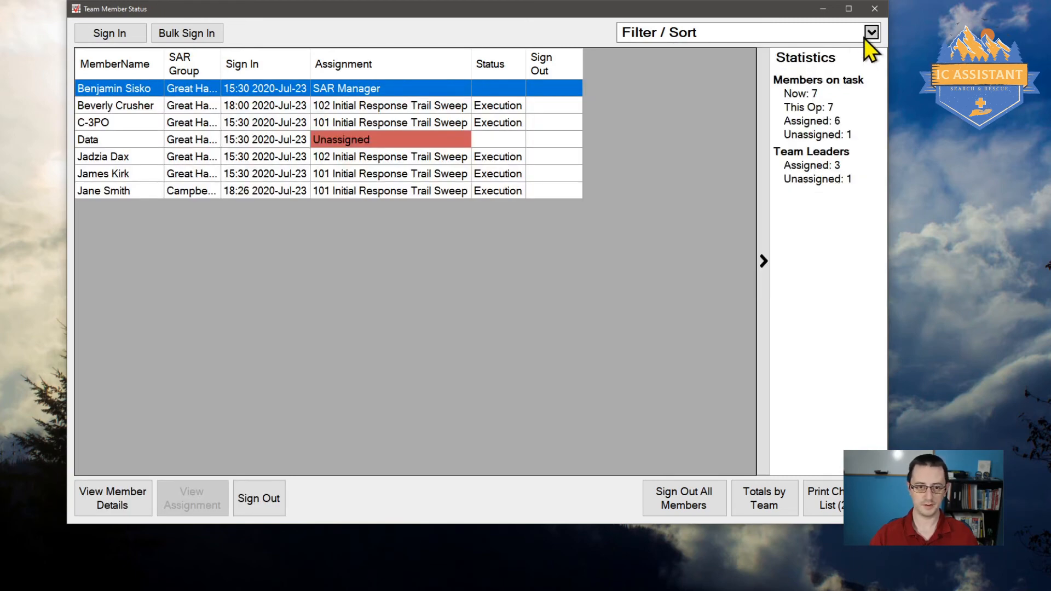
pyautogui.click(769, 267)
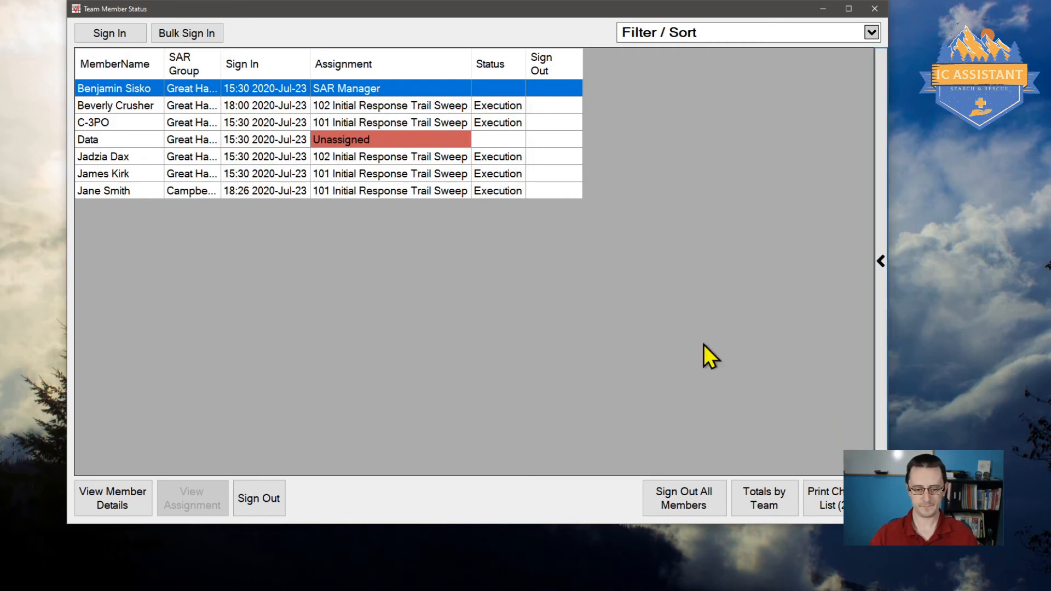
pyautogui.click(874, 8)
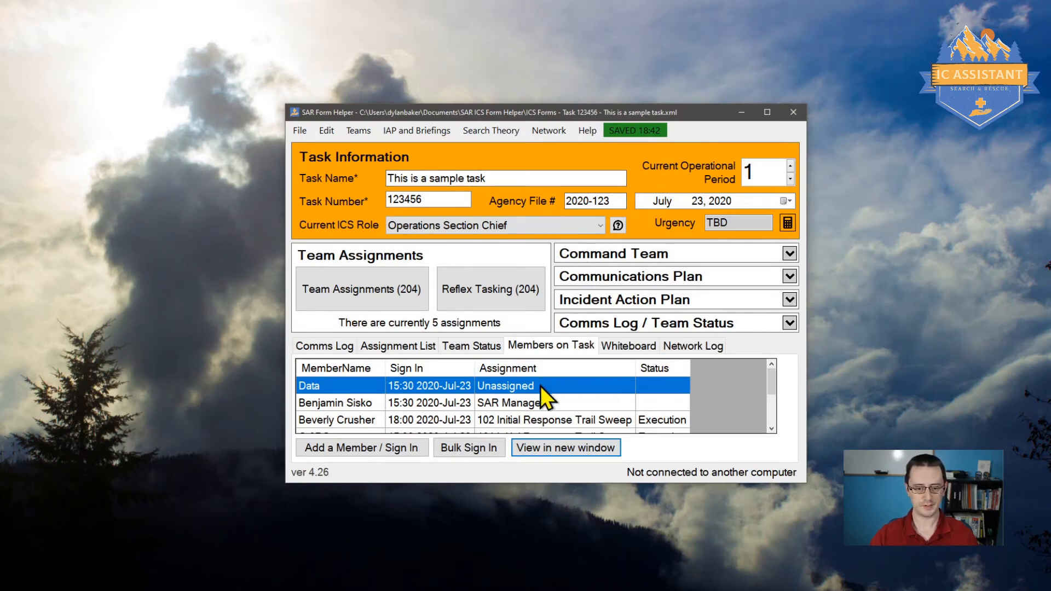
# View the team status board in an enlarged separate window, compare it with and without inactive assignments, and close it
pyautogui.click(464, 345)
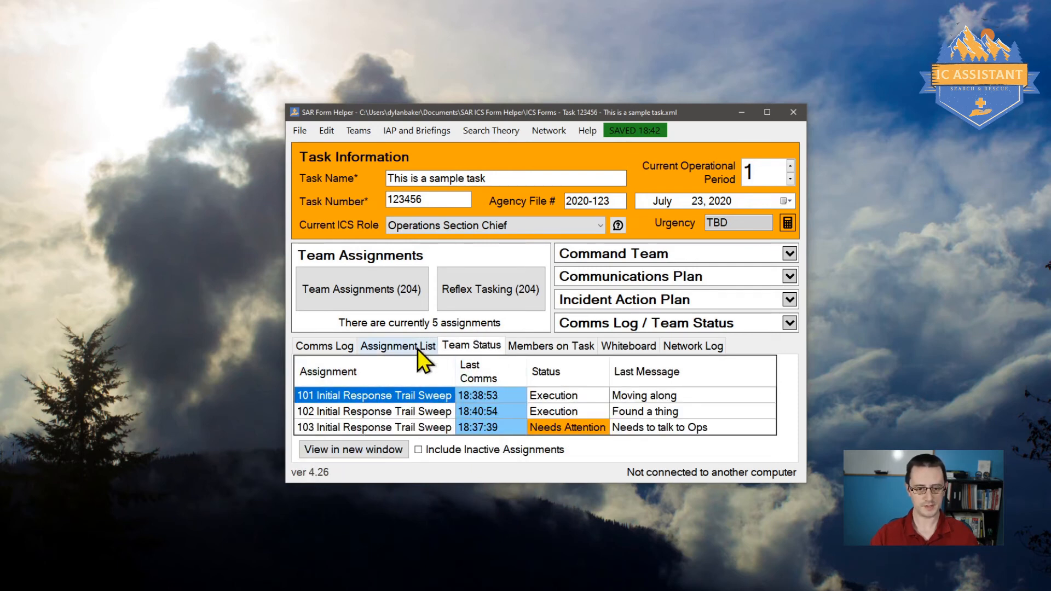
pyautogui.click(333, 451)
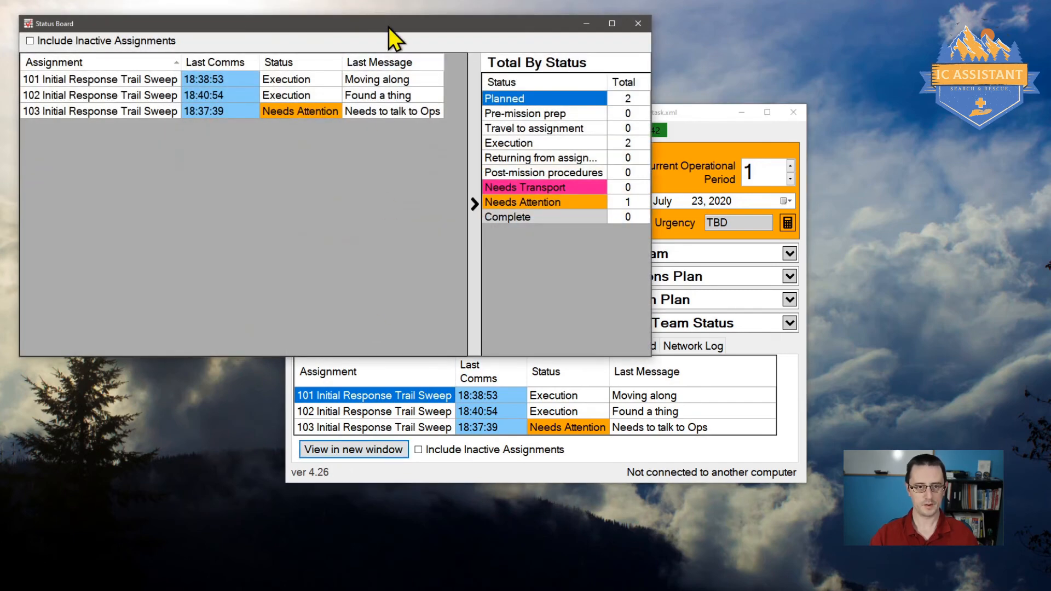
pyautogui.moveTo(389, 28); pyautogui.dragTo(578, 77)
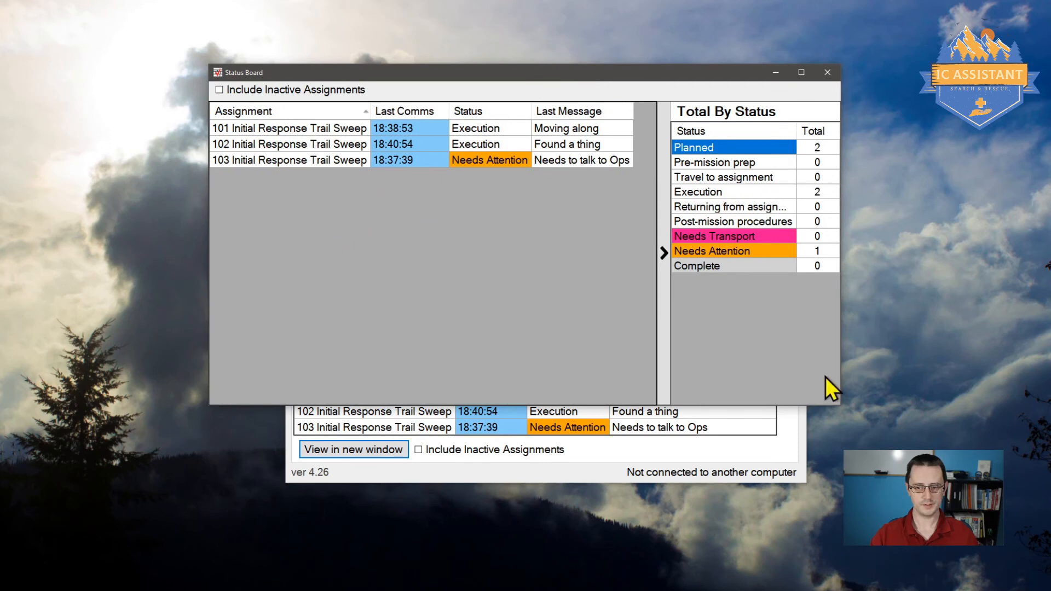
pyautogui.moveTo(839, 405); pyautogui.dragTo(920, 559)
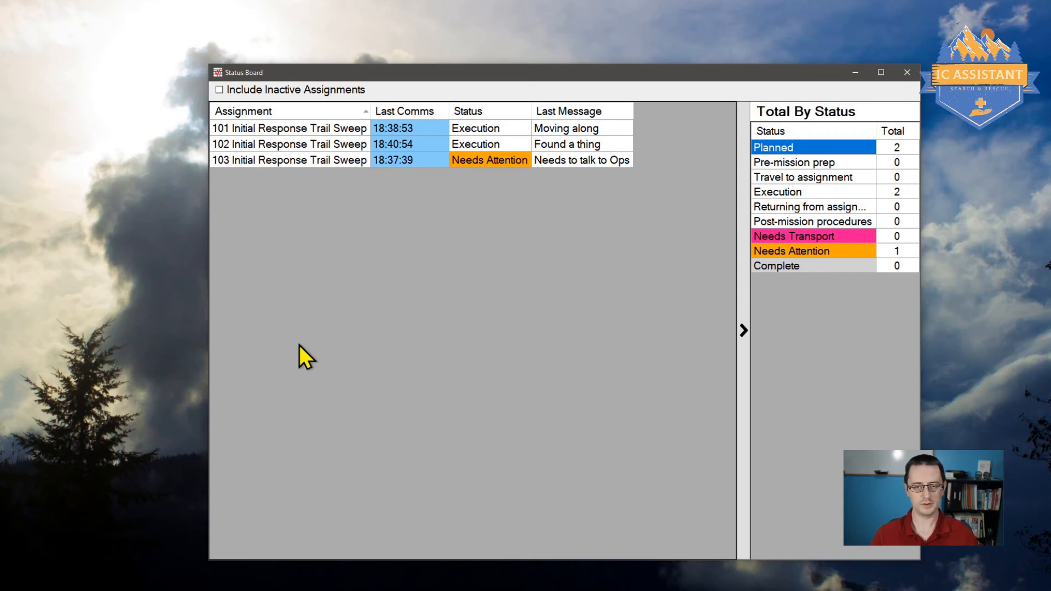
pyautogui.click(219, 90)
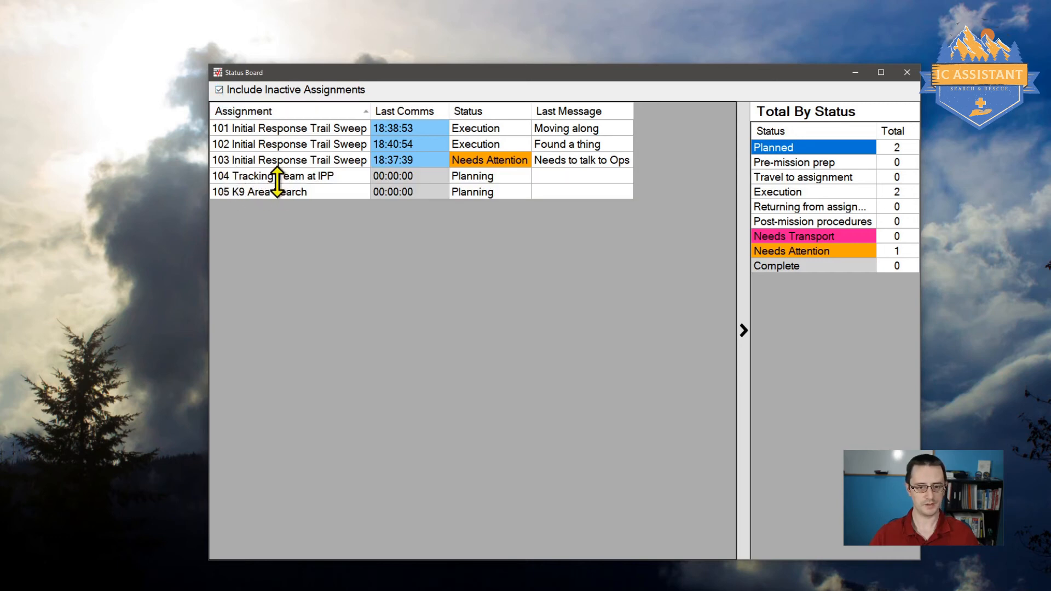
pyautogui.click(219, 90)
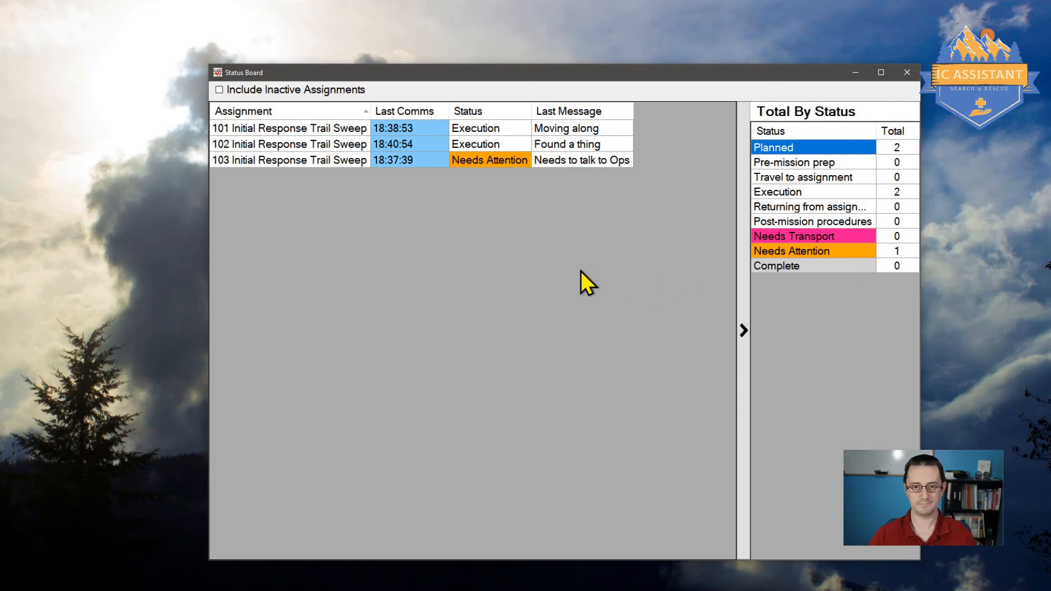
pyautogui.click(906, 75)
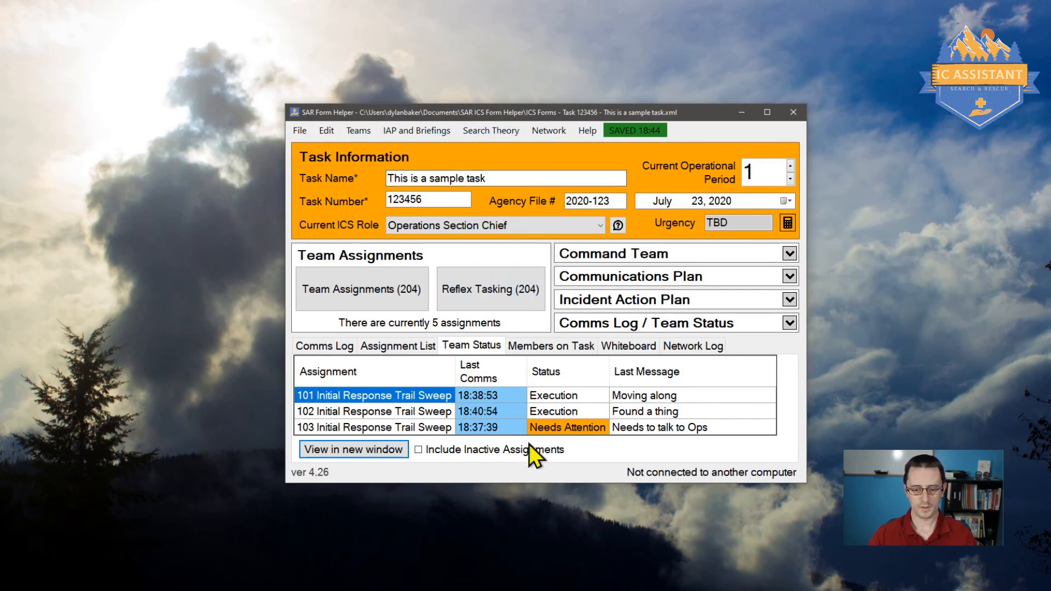
# Reopen the Members on Task list in a separate window, moved and enlarged to show the Sign Out column
pyautogui.moveTo(524, 448)
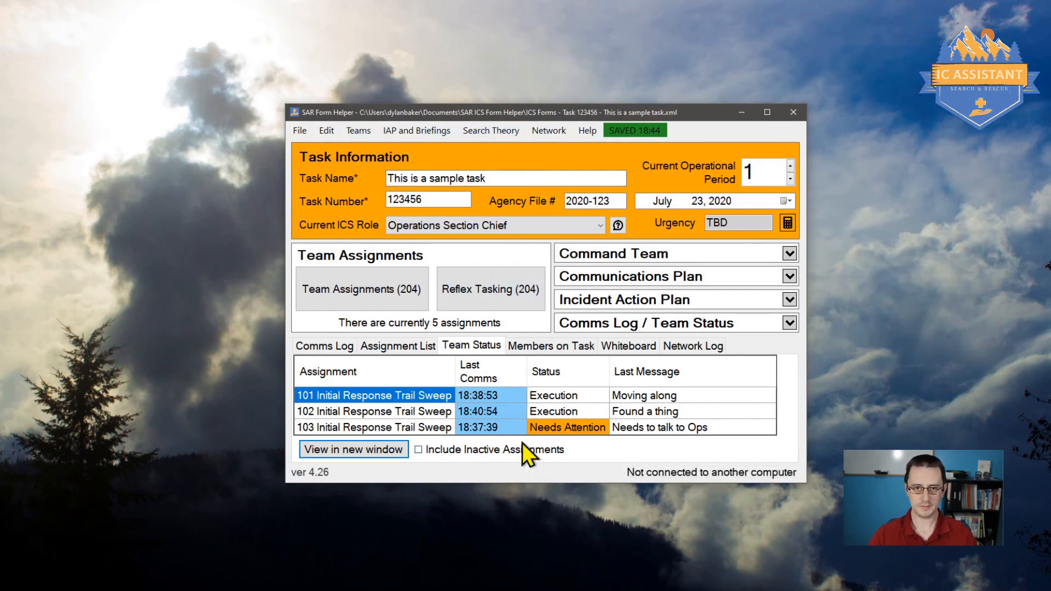
pyautogui.click(531, 344)
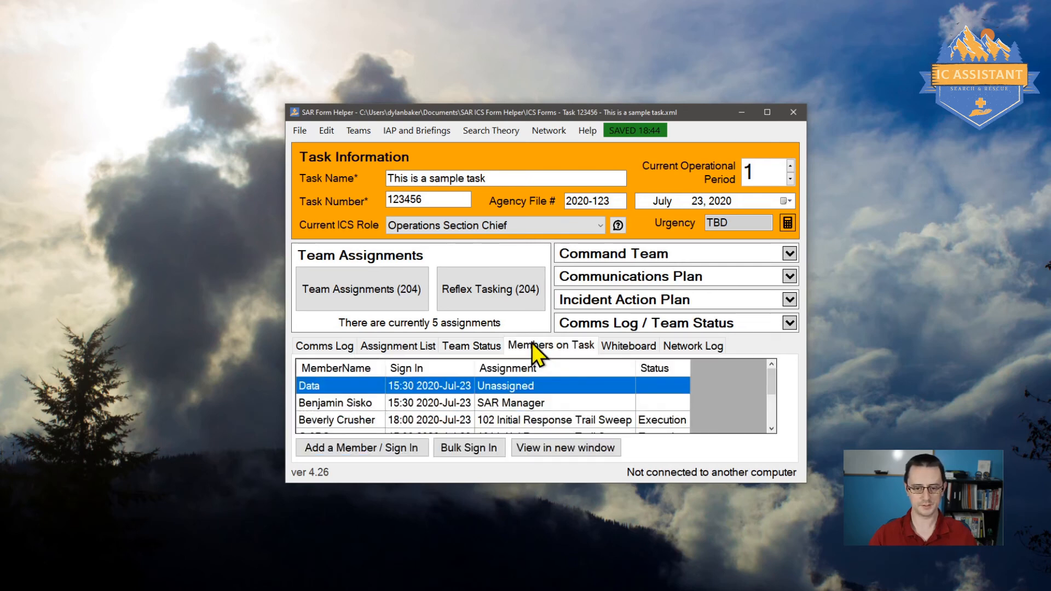
pyautogui.click(554, 453)
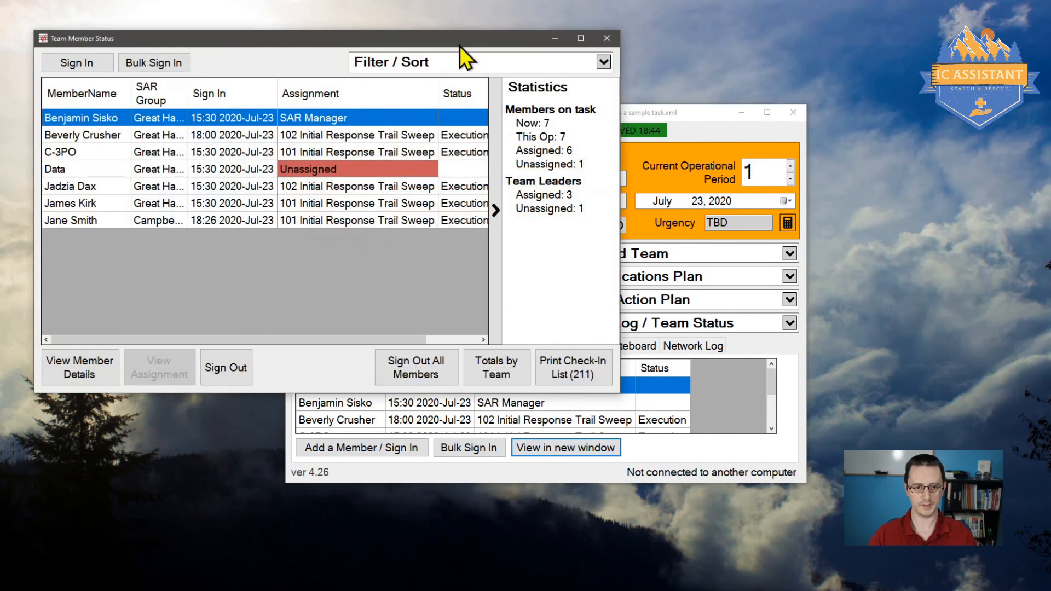
pyautogui.moveTo(455, 42); pyautogui.dragTo(557, 58)
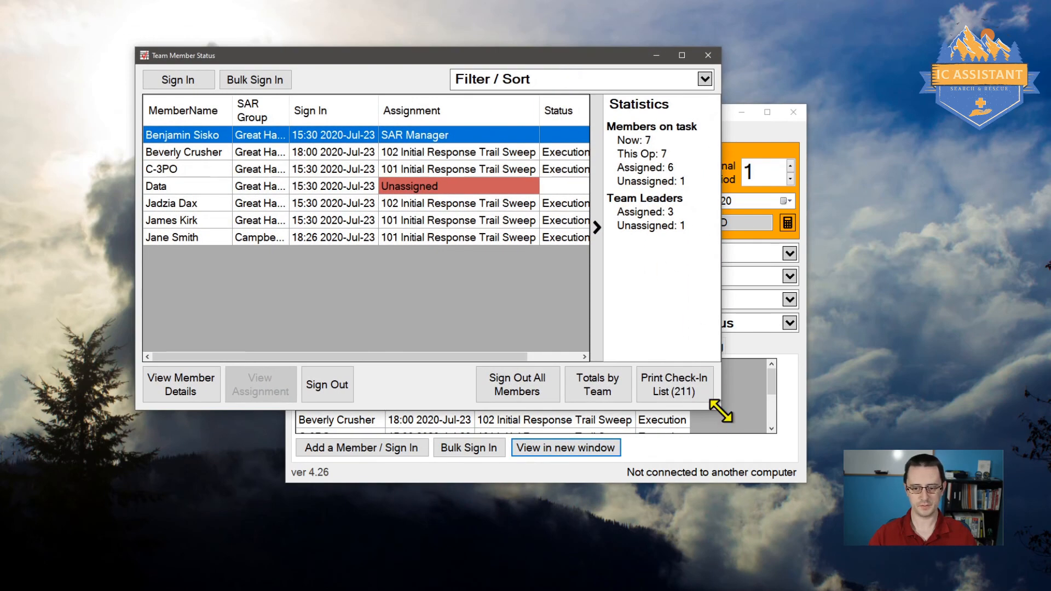
pyautogui.moveTo(721, 410); pyautogui.dragTo(890, 524)
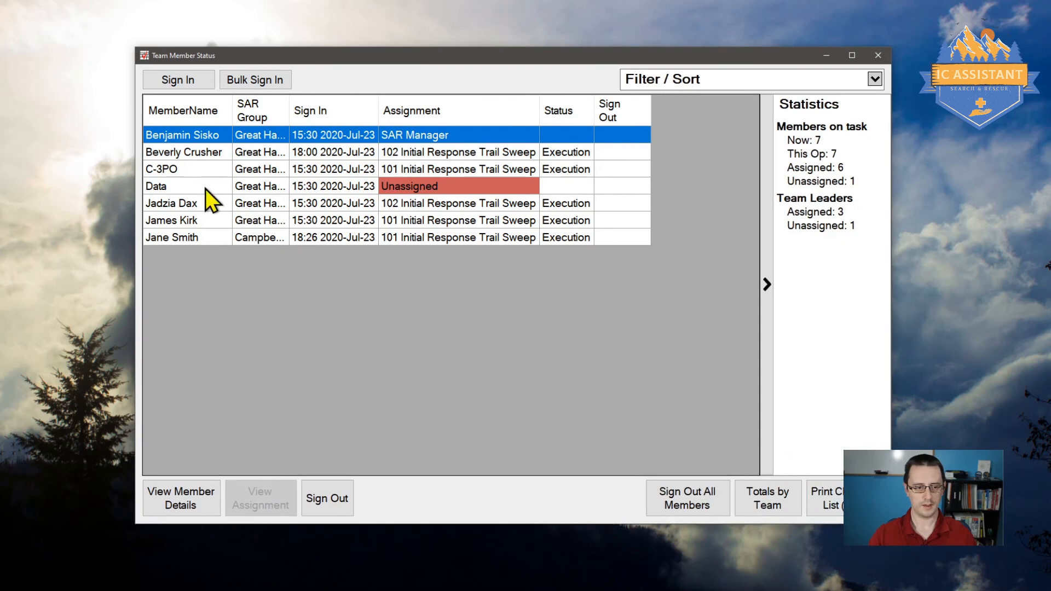
# Sign out the unassigned member with a sign out time of 19:00:00 and 20 KMs
pyautogui.click(182, 186)
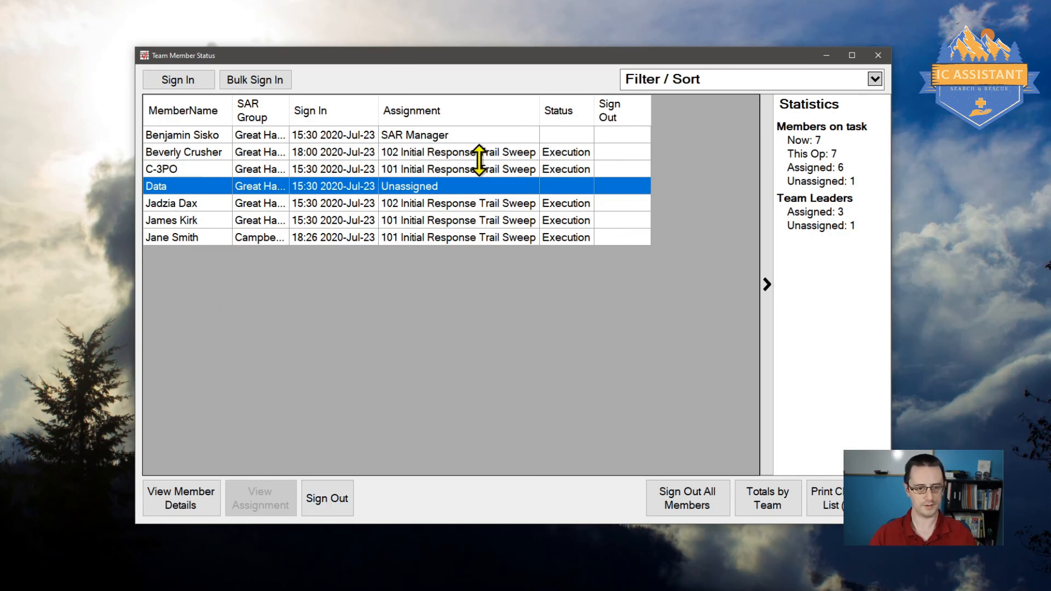
pyautogui.click(327, 508)
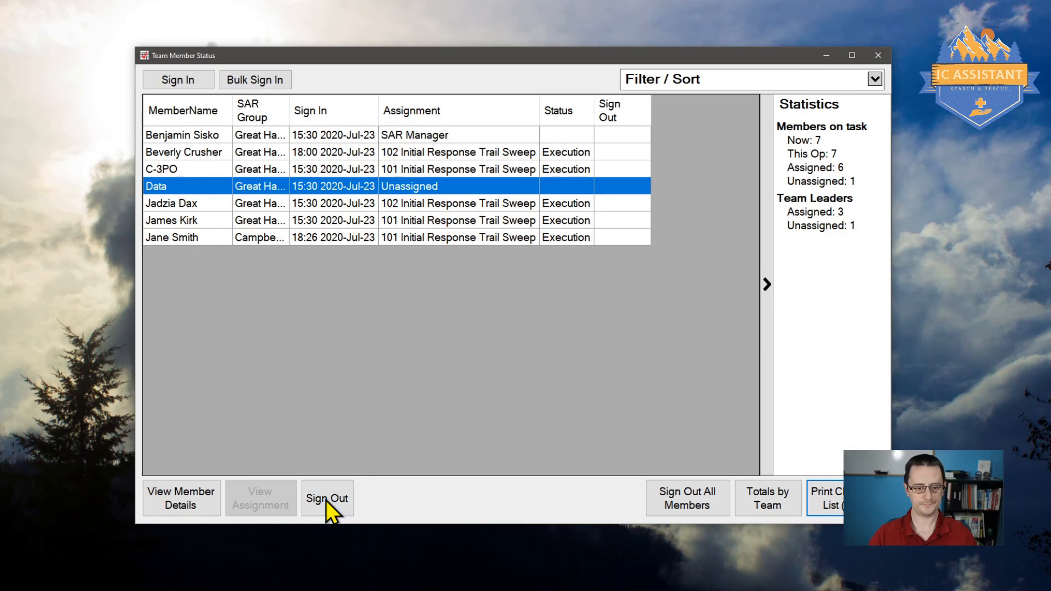
pyautogui.click(330, 498)
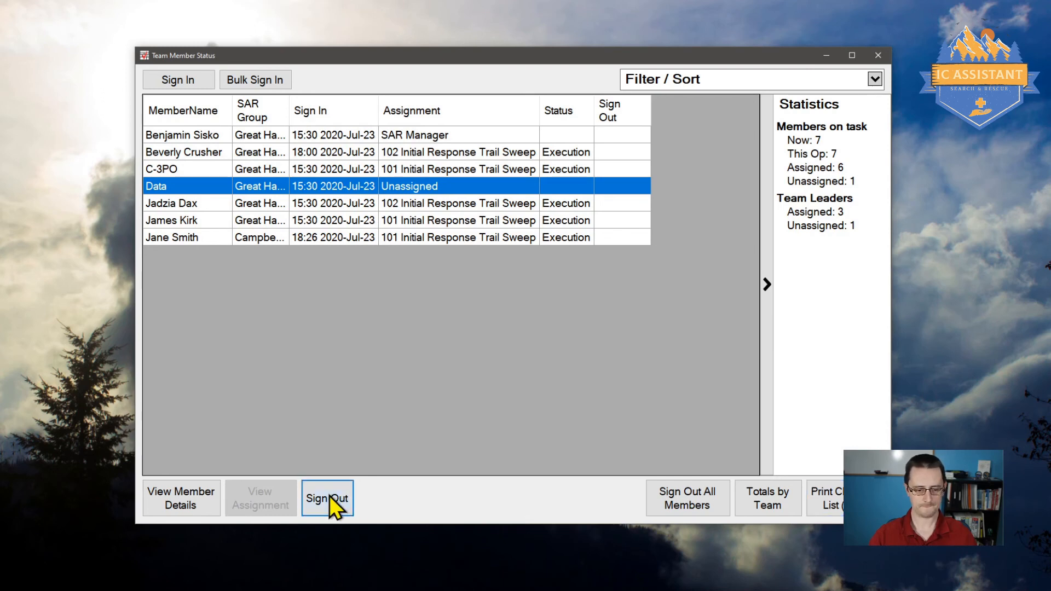
pyautogui.moveTo(290, 54); pyautogui.dragTo(536, 275)
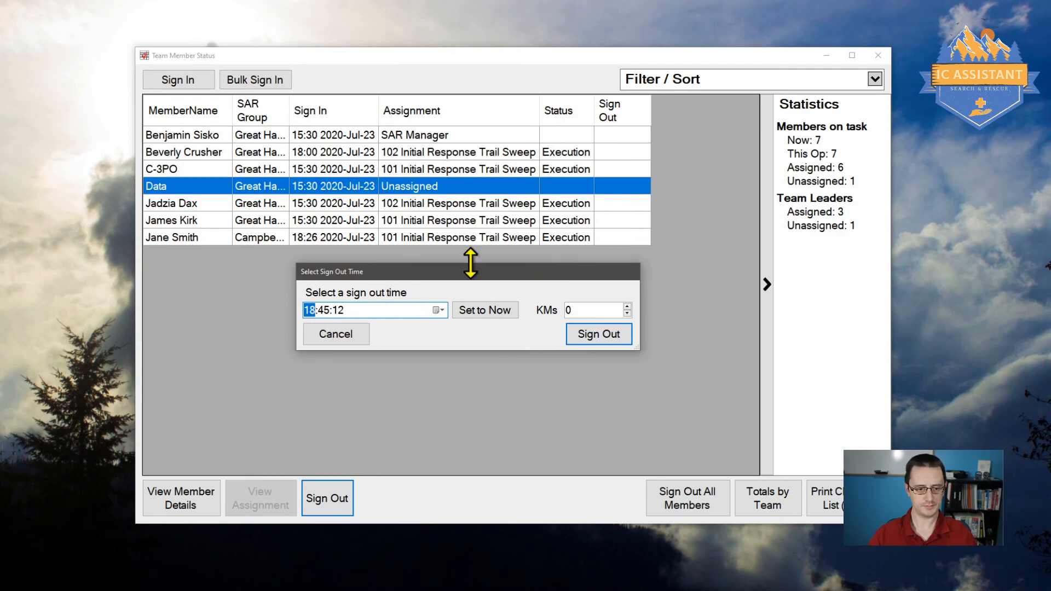
pyautogui.write('19000: 0')
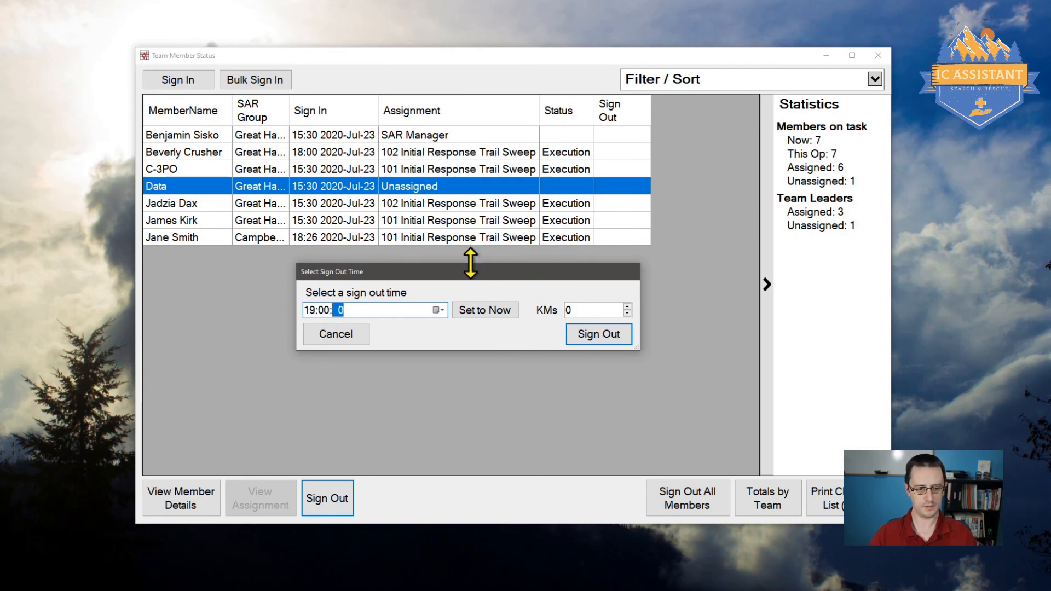
pyautogui.click(573, 311)
pyautogui.write('20')
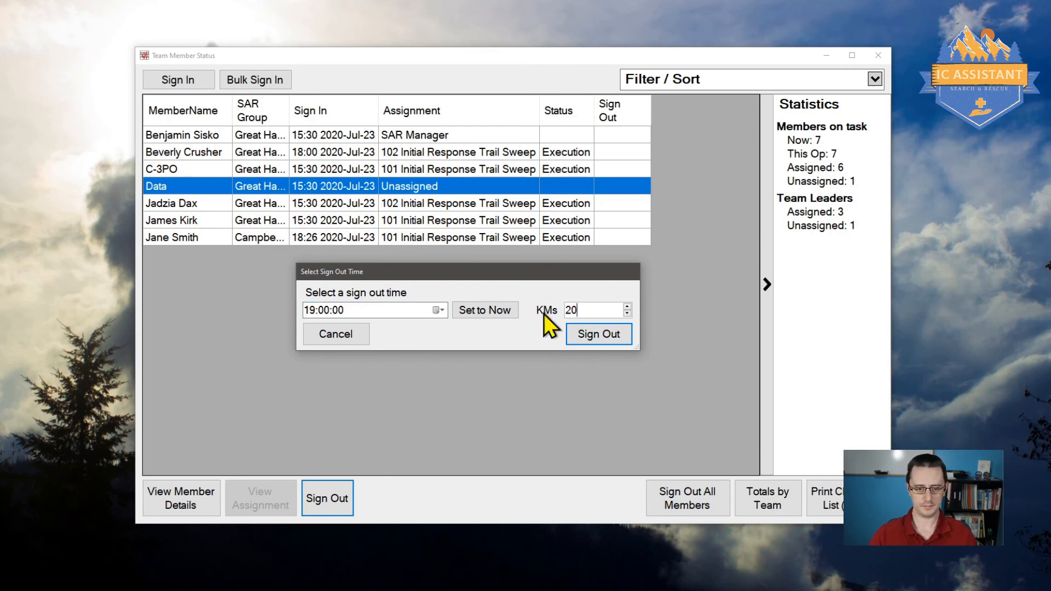
pyautogui.click(612, 341)
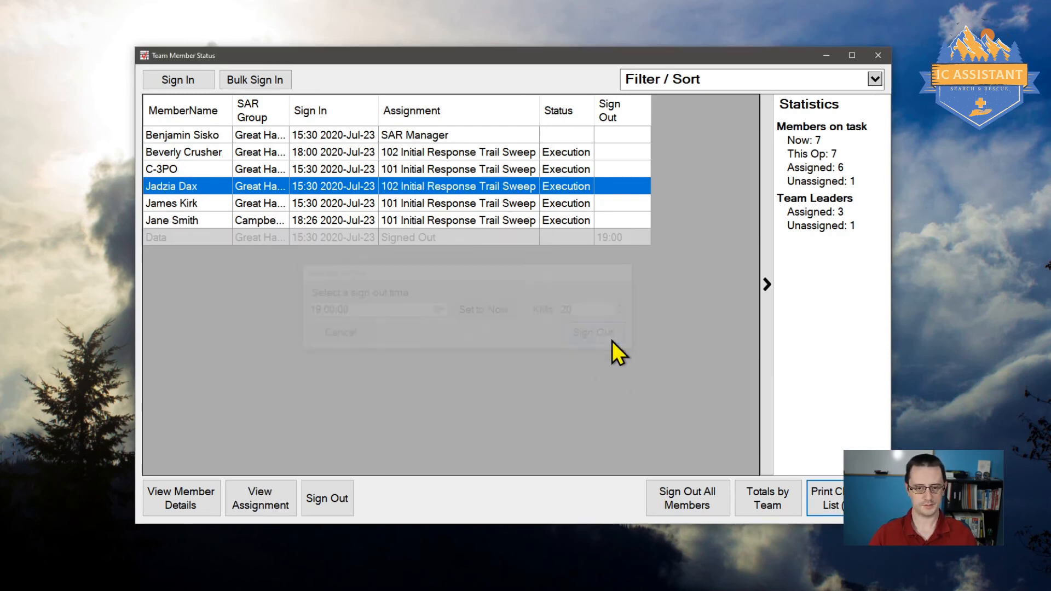
# Generate the printable ICS 211 check-in list PDF and review both SAR group pages with the tools pane collapsed
pyautogui.click(188, 239)
pyautogui.click(557, 155)
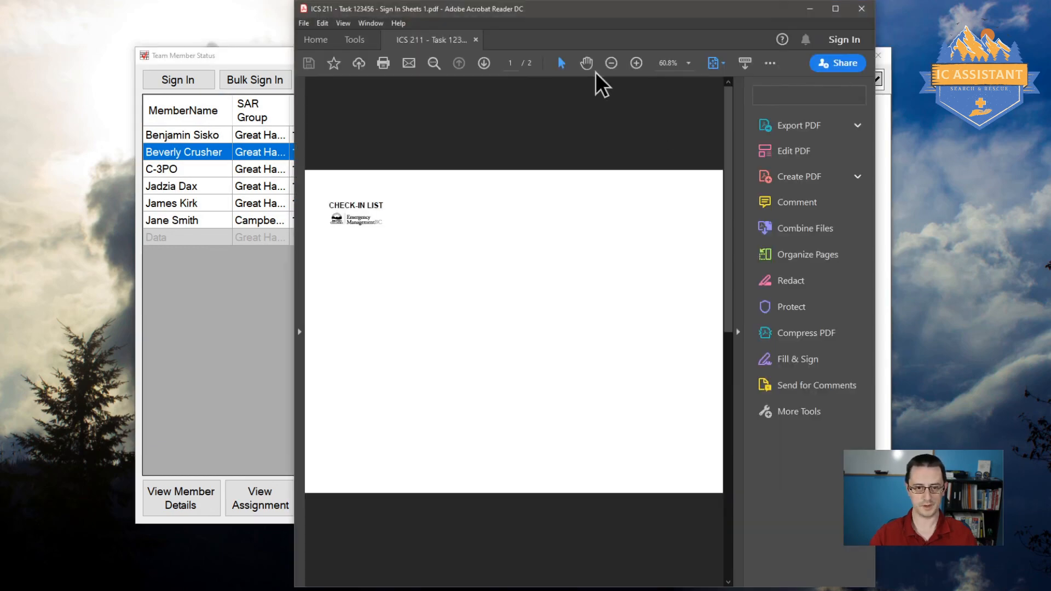
pyautogui.click(737, 331)
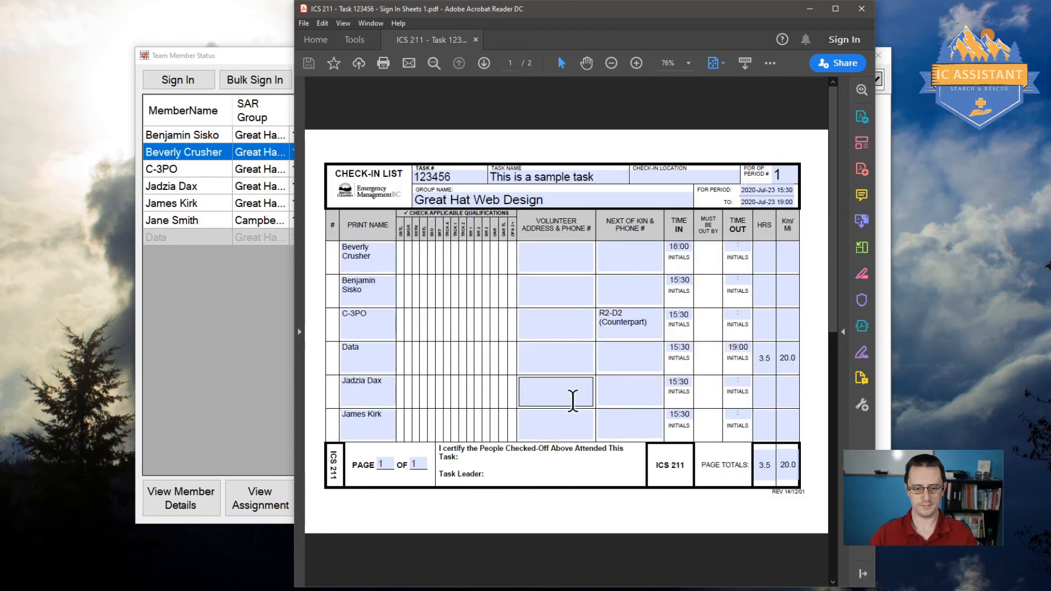
pyautogui.scroll(-3, 576, 404)
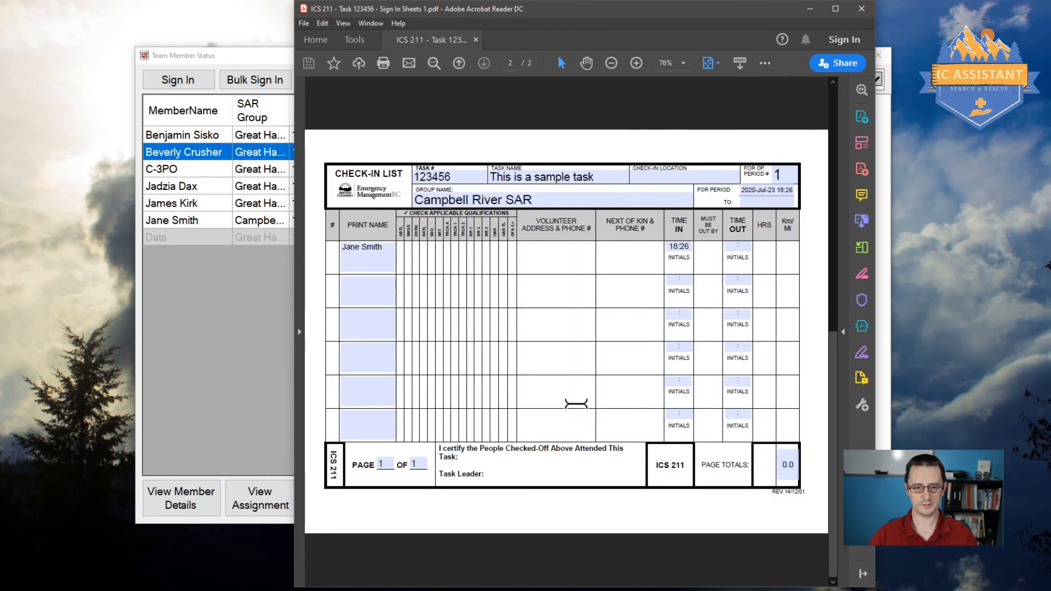
pyautogui.scroll(3, 575, 403)
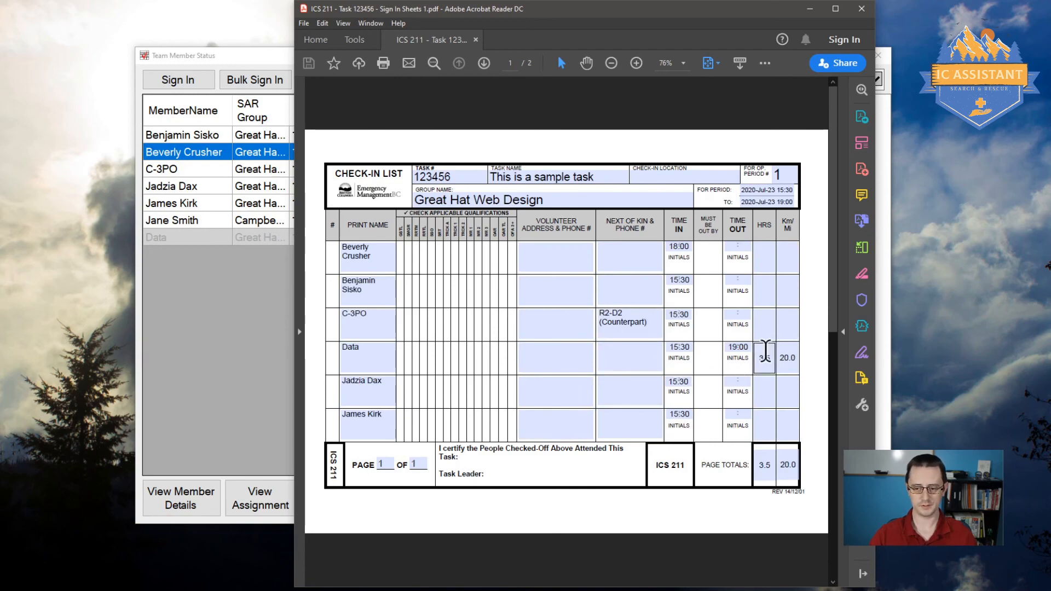
# Close the check-in list PDF and sign out all members on the task as of 18:46
pyautogui.click(861, 9)
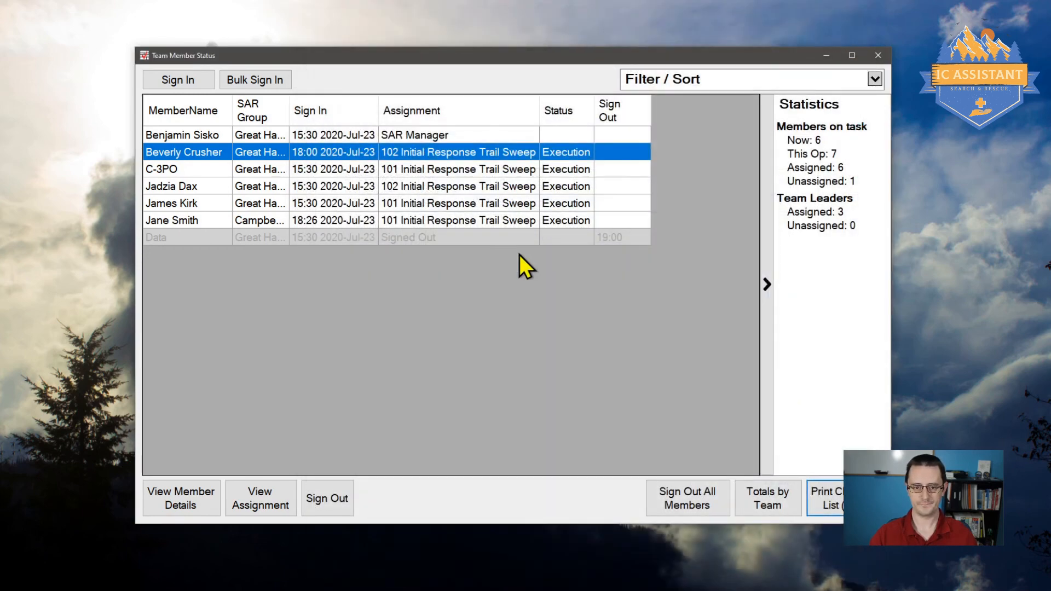
pyautogui.click(340, 138)
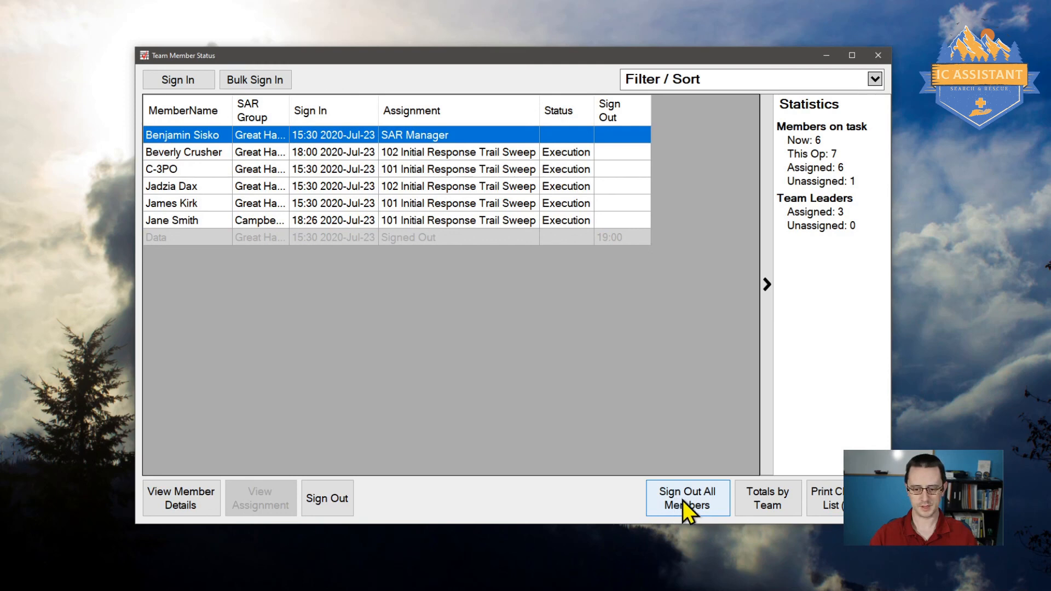
pyautogui.click(717, 502)
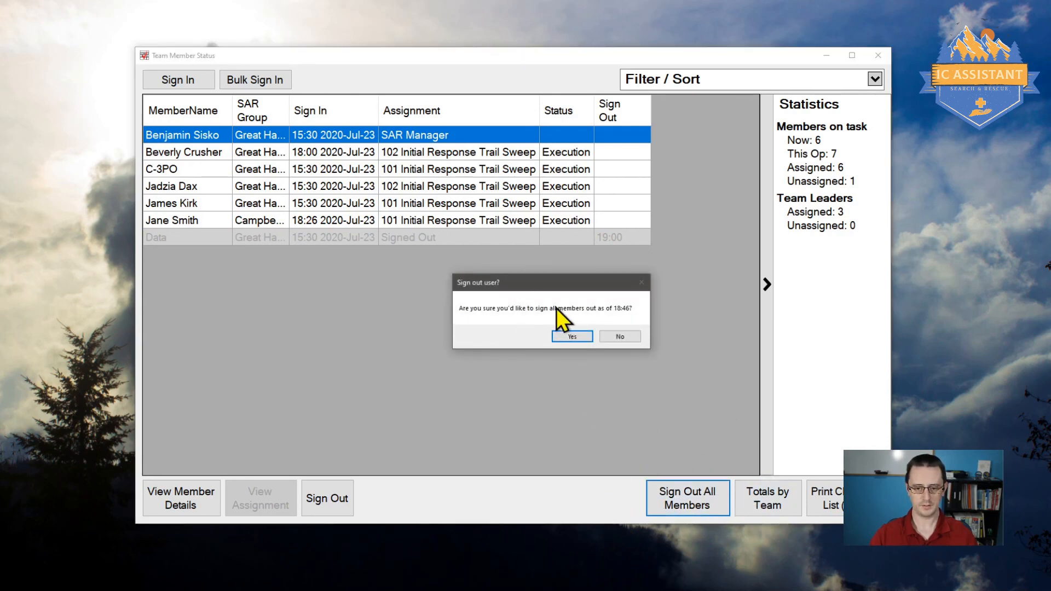
pyautogui.click(556, 337)
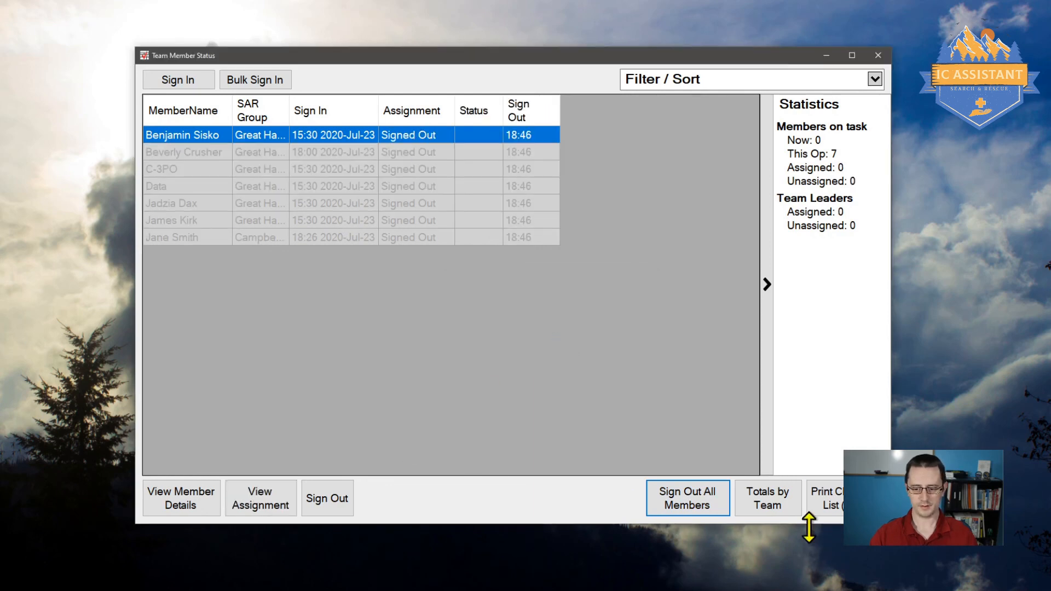
# Generate the ICS 211 check-in list PDF again, review the sign-out times and hours for all members, and close it
pyautogui.click(841, 499)
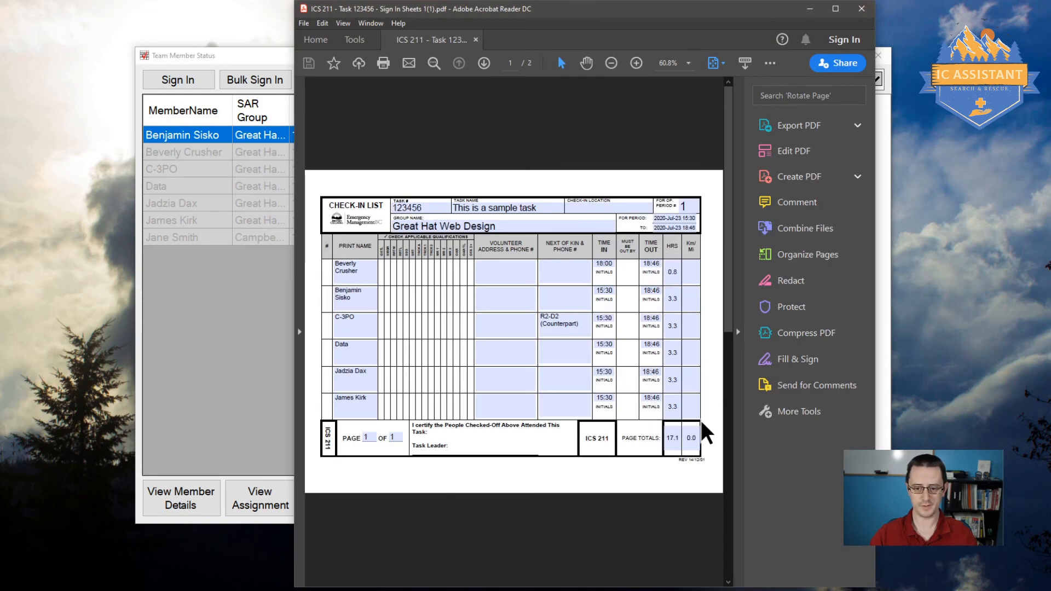
pyautogui.scroll(-2, 706, 432)
pyautogui.scroll(2, 706, 432)
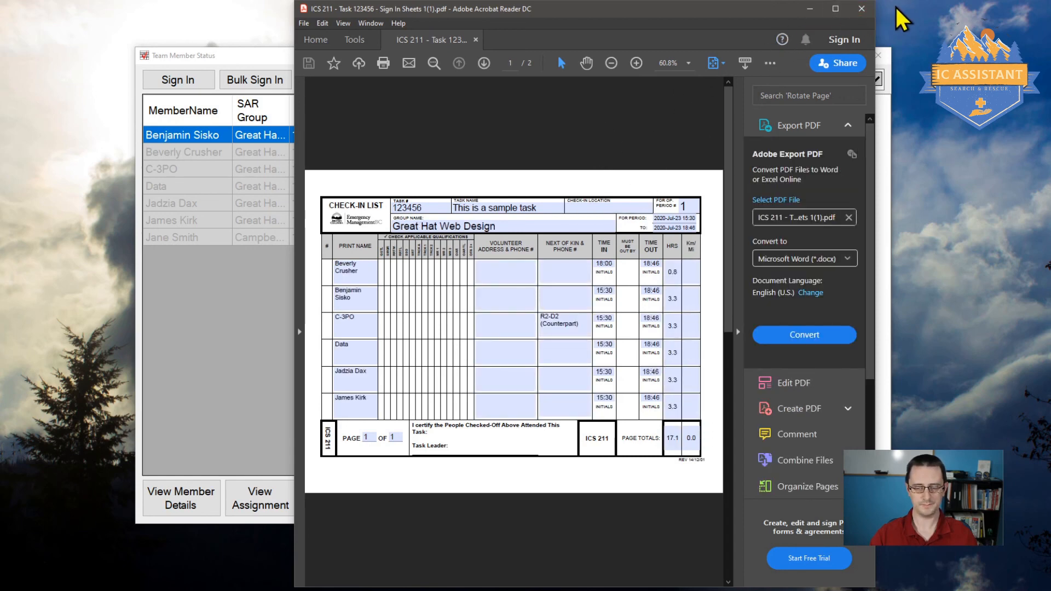
pyautogui.click(861, 9)
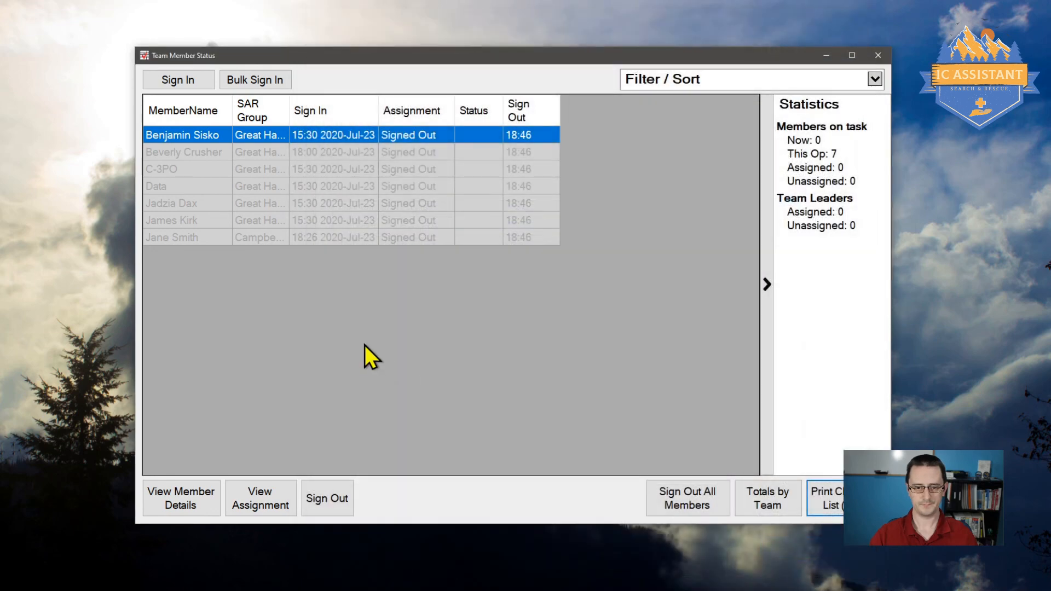